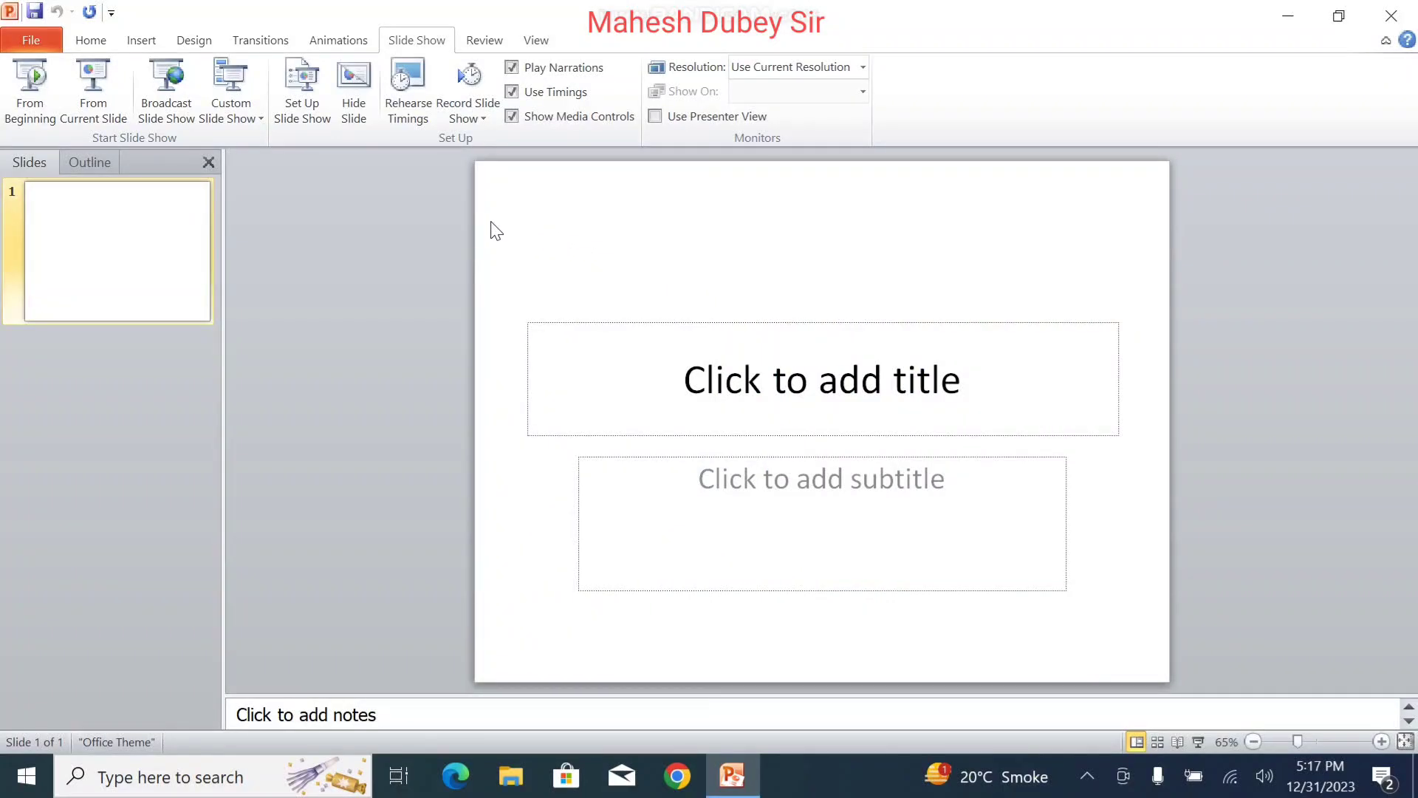
Drag a box around the empty title and subtitle placeholders on slide 1 to select both
left_click_drag(491, 221, 1167, 674)
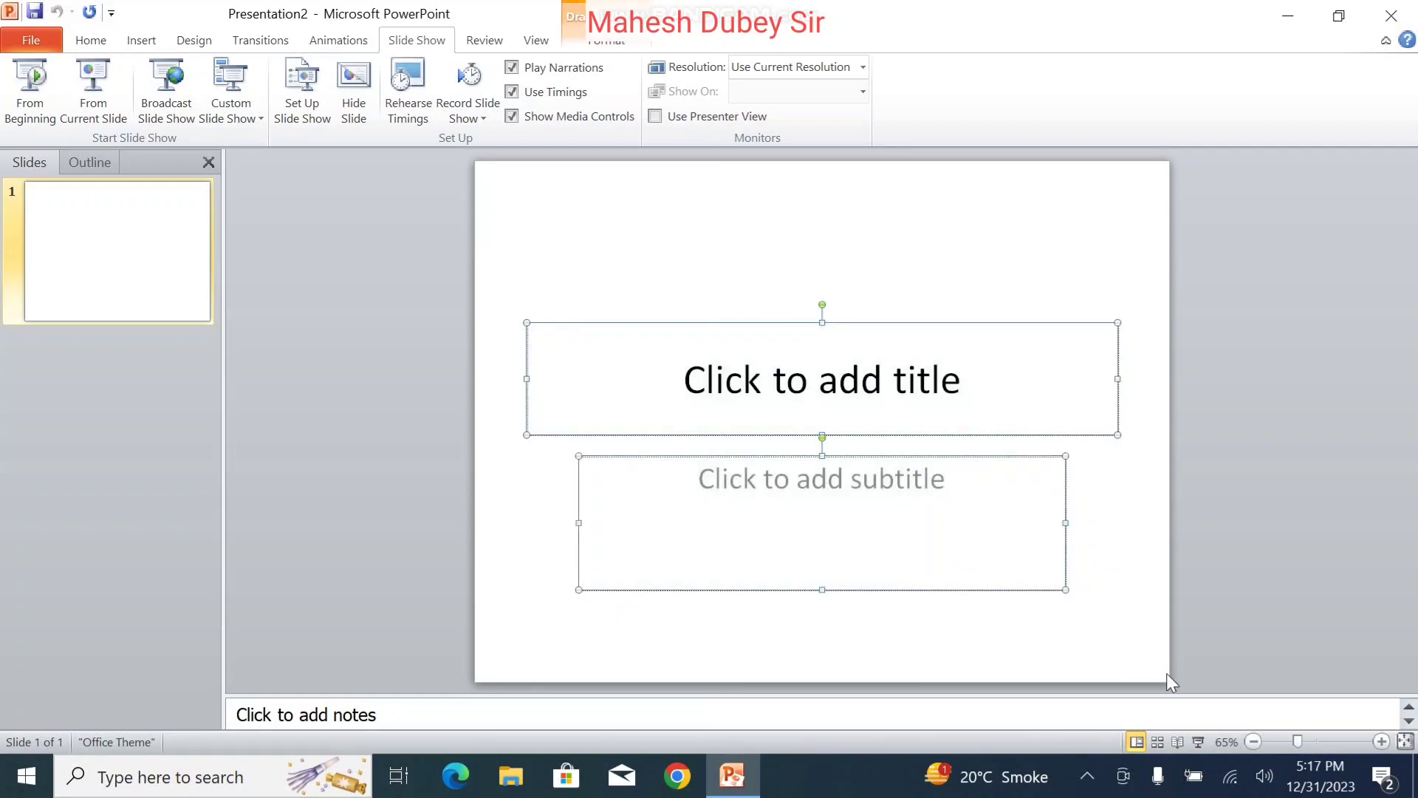
Delete both placeholders and apply the solid black Background Style to slide 1
key("Delete")
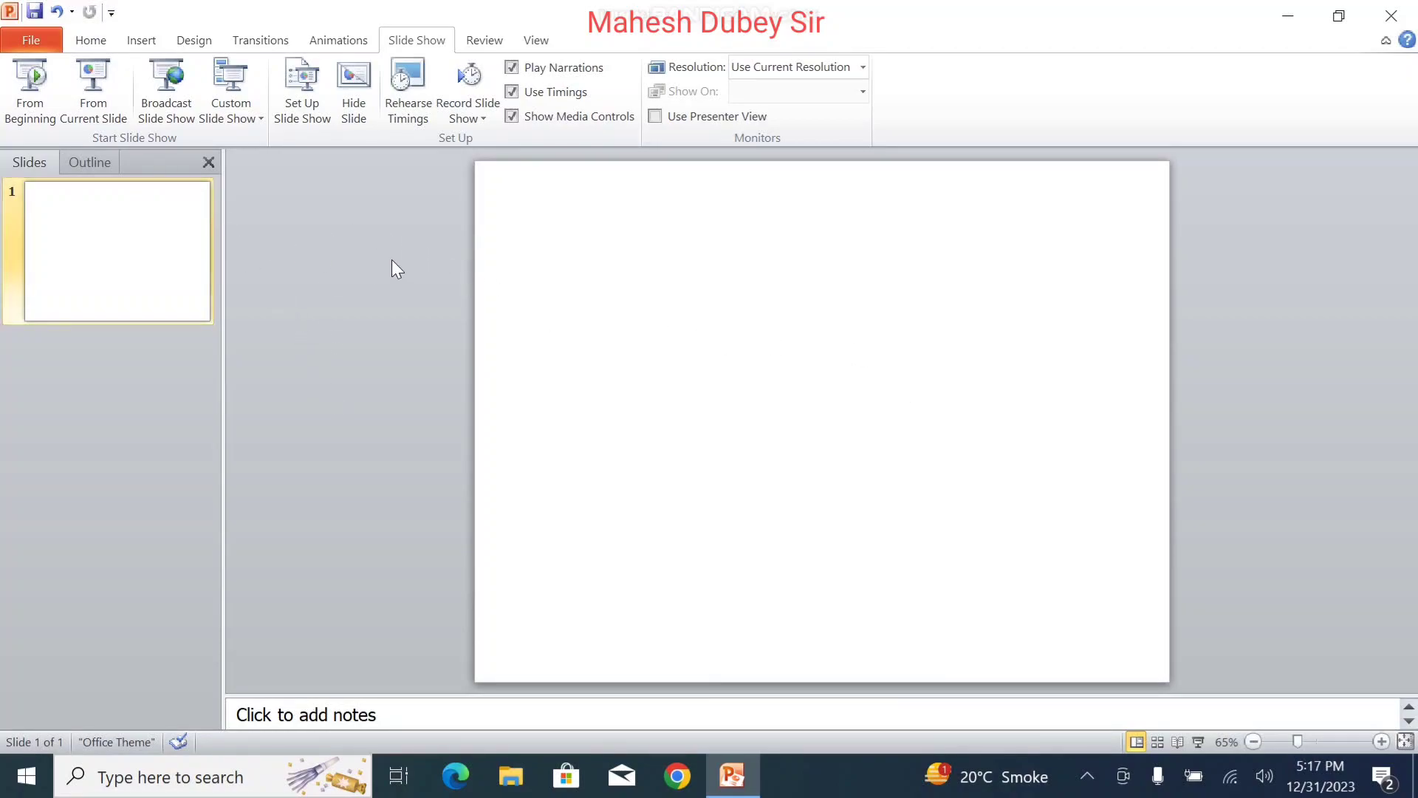
left_click(342, 46)
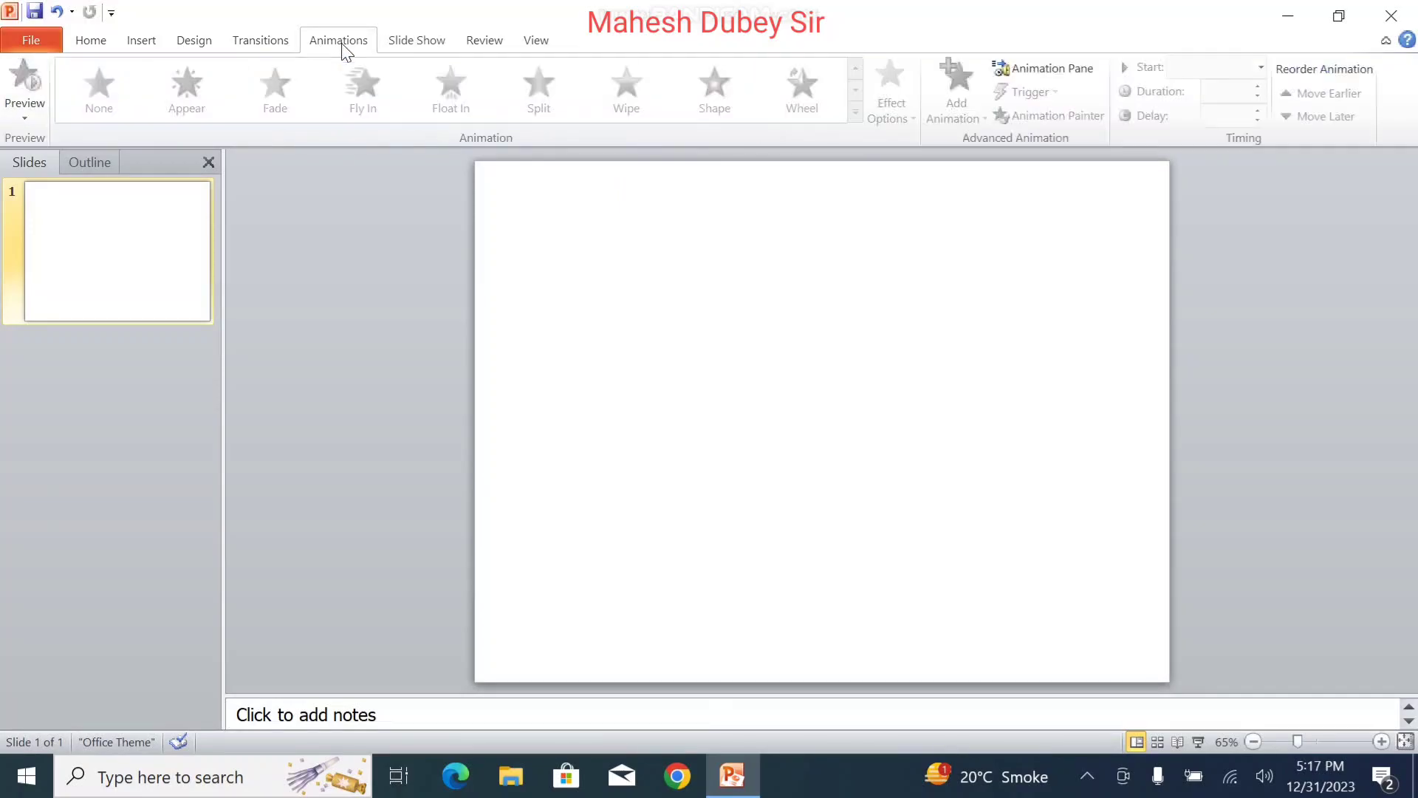
left_click(211, 43)
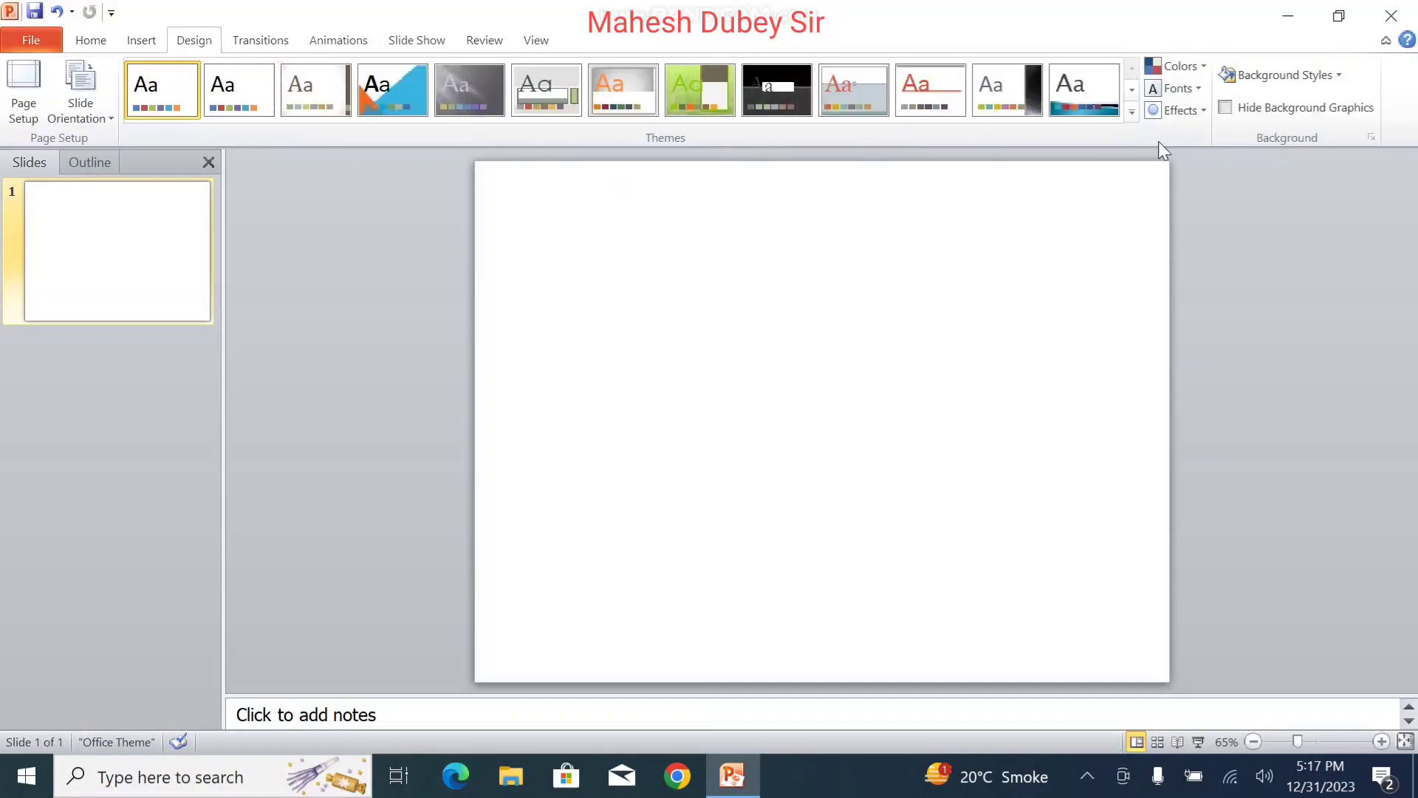
left_click(1321, 74)
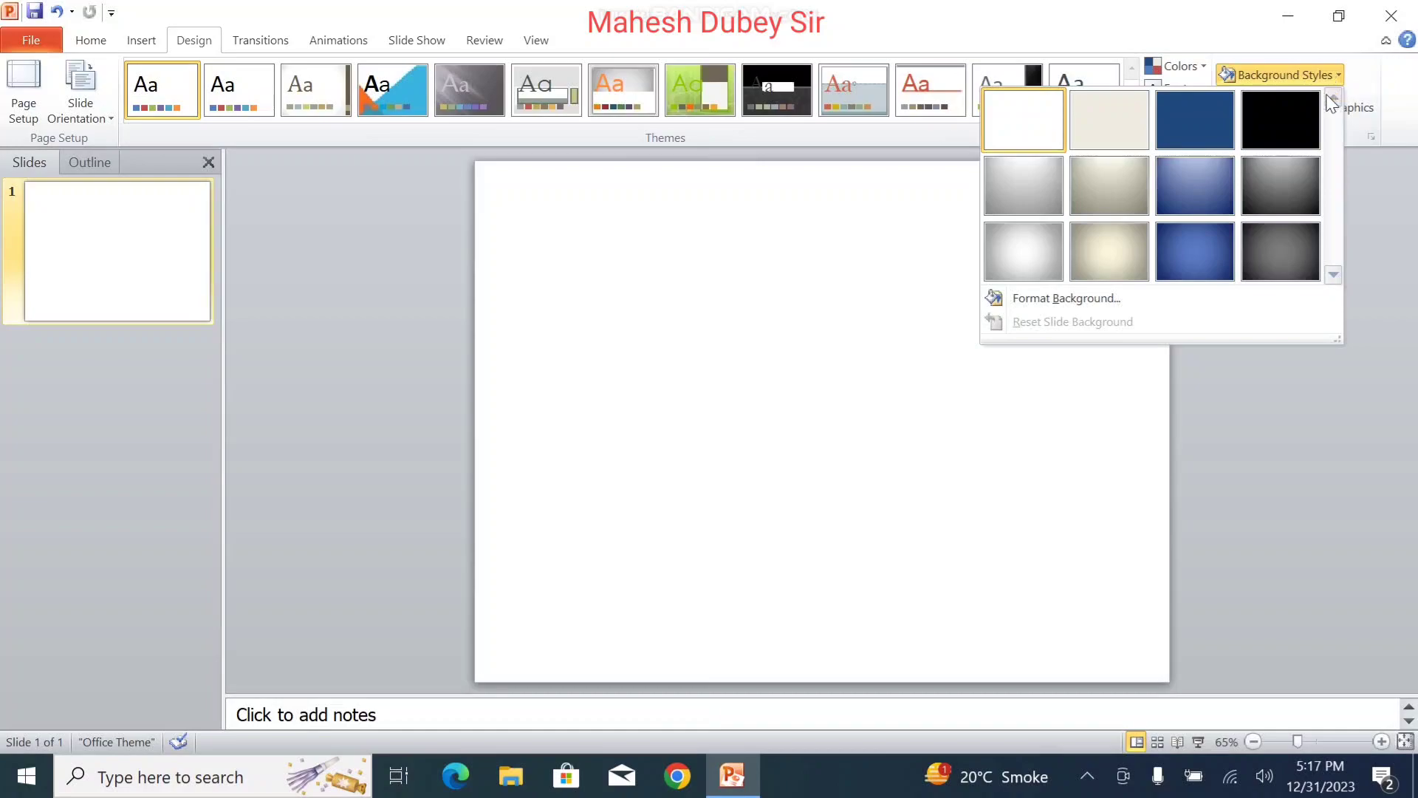
left_click(1297, 118)
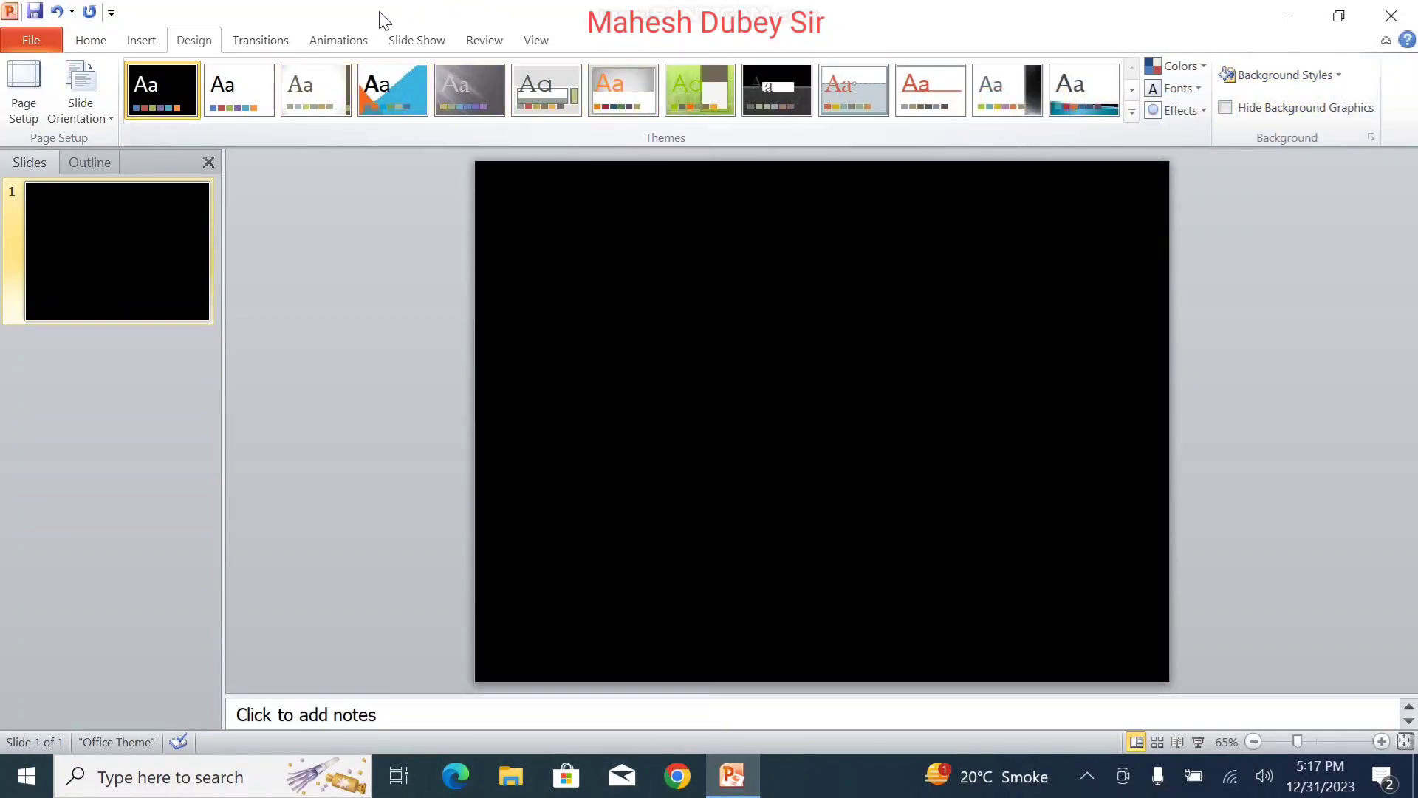
Draw an oval circle on the slide and shift it slightly left and up
left_click(144, 45)
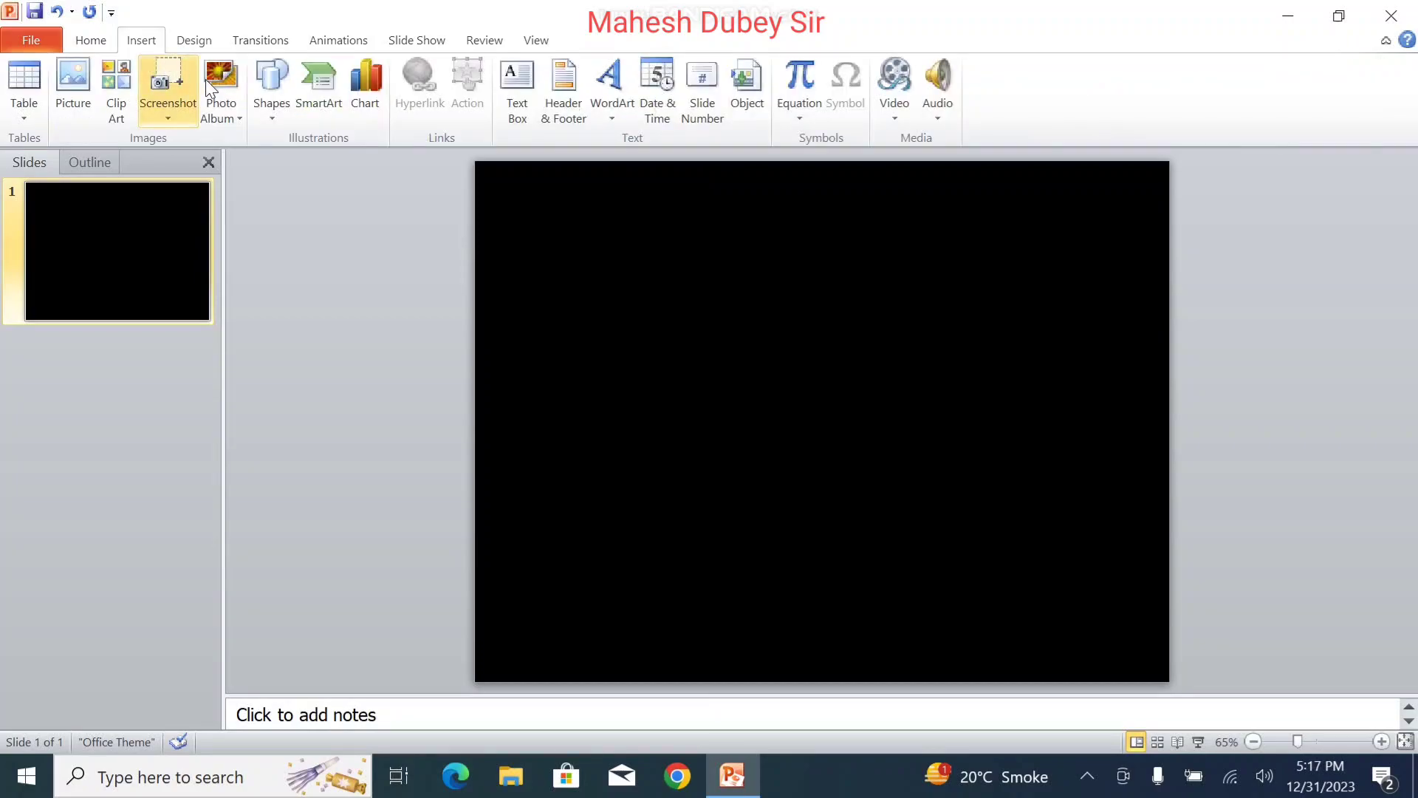
left_click(273, 114)
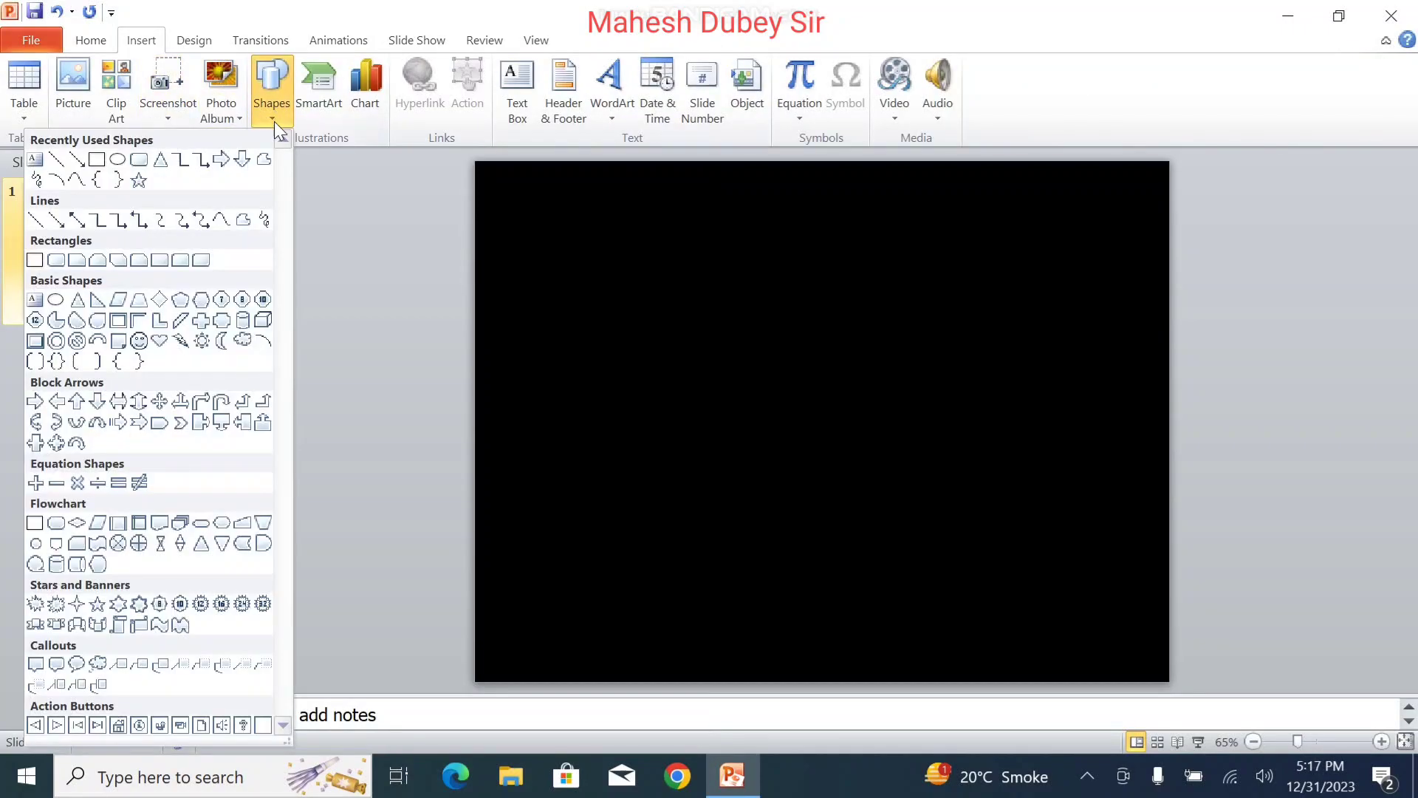
left_click(117, 160)
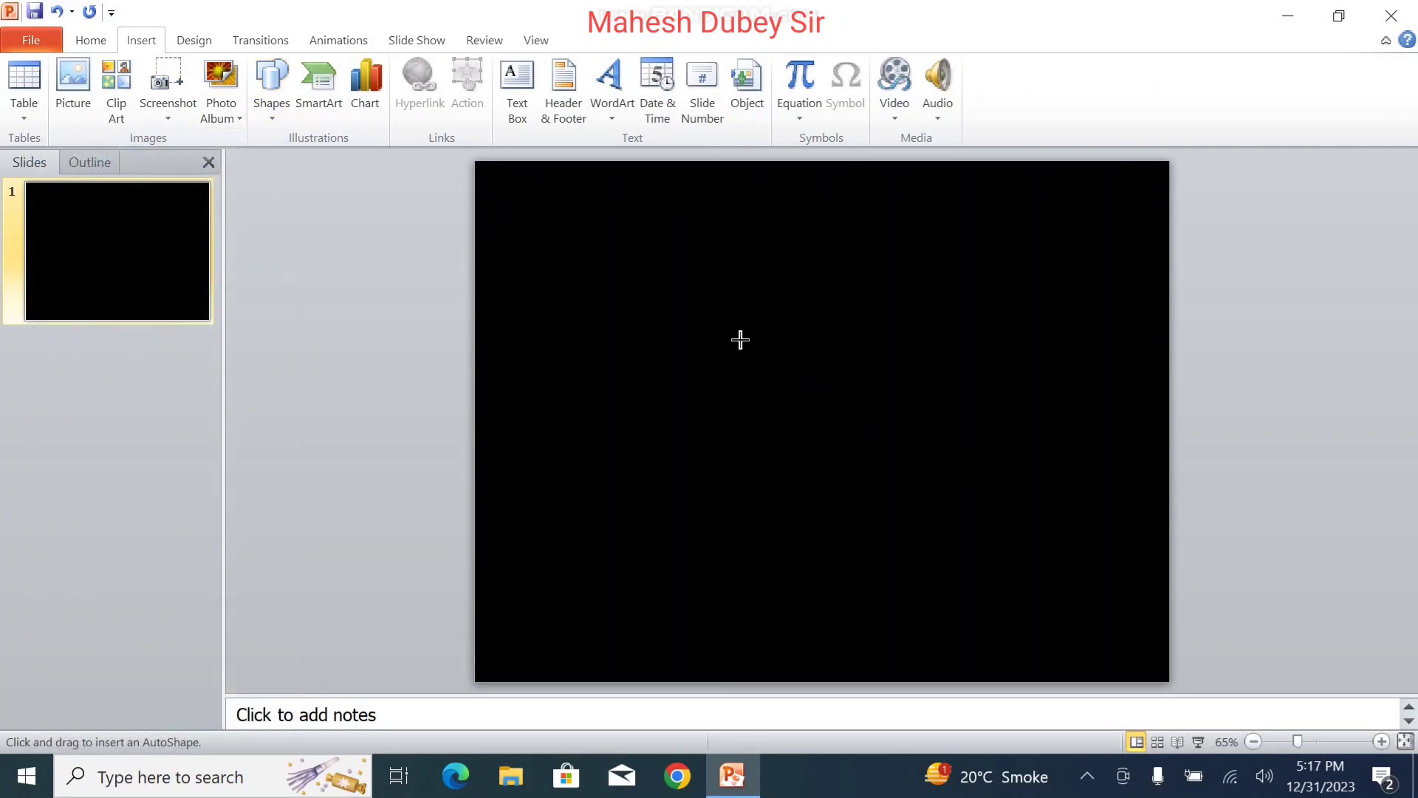
left_click_drag(764, 345, 915, 497)
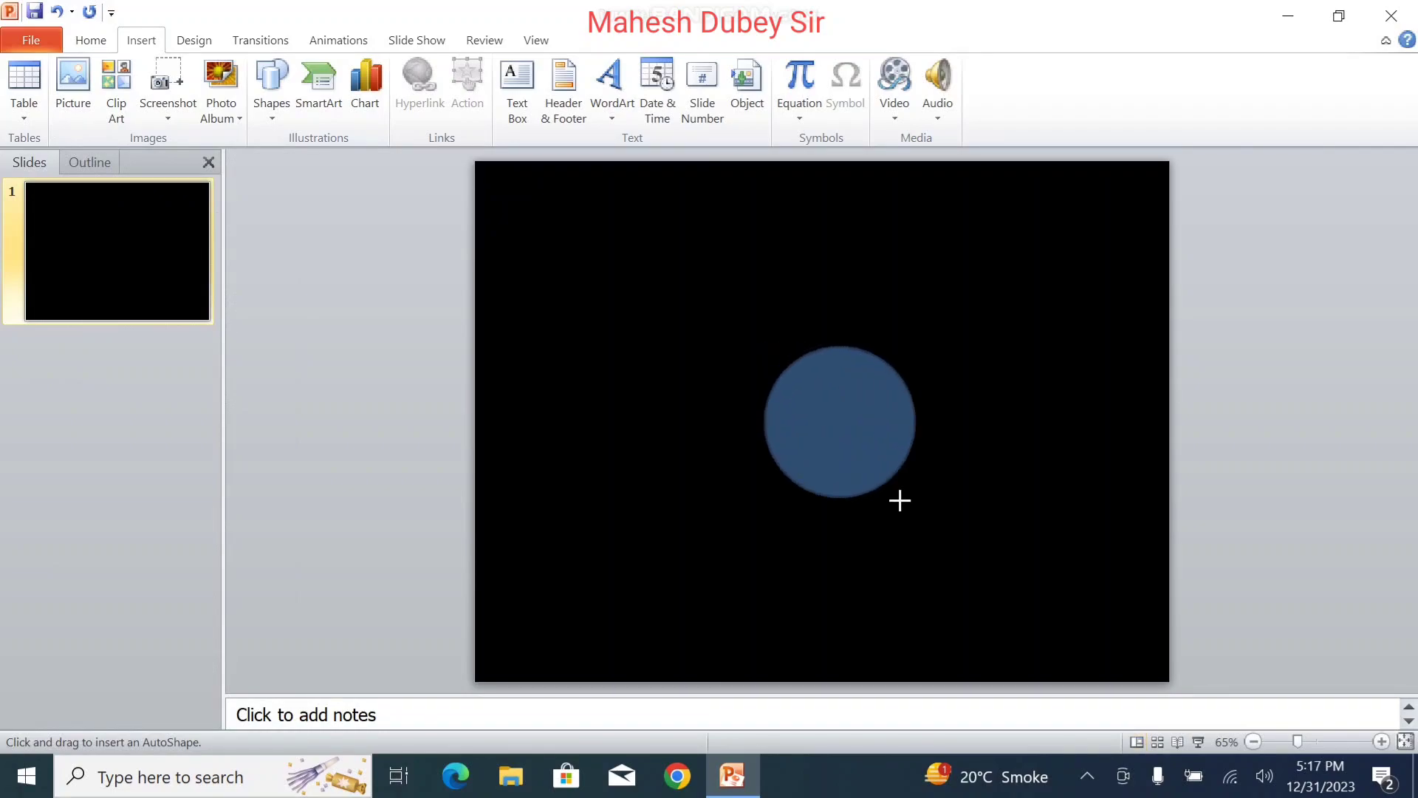
left_click_drag(862, 419, 821, 407)
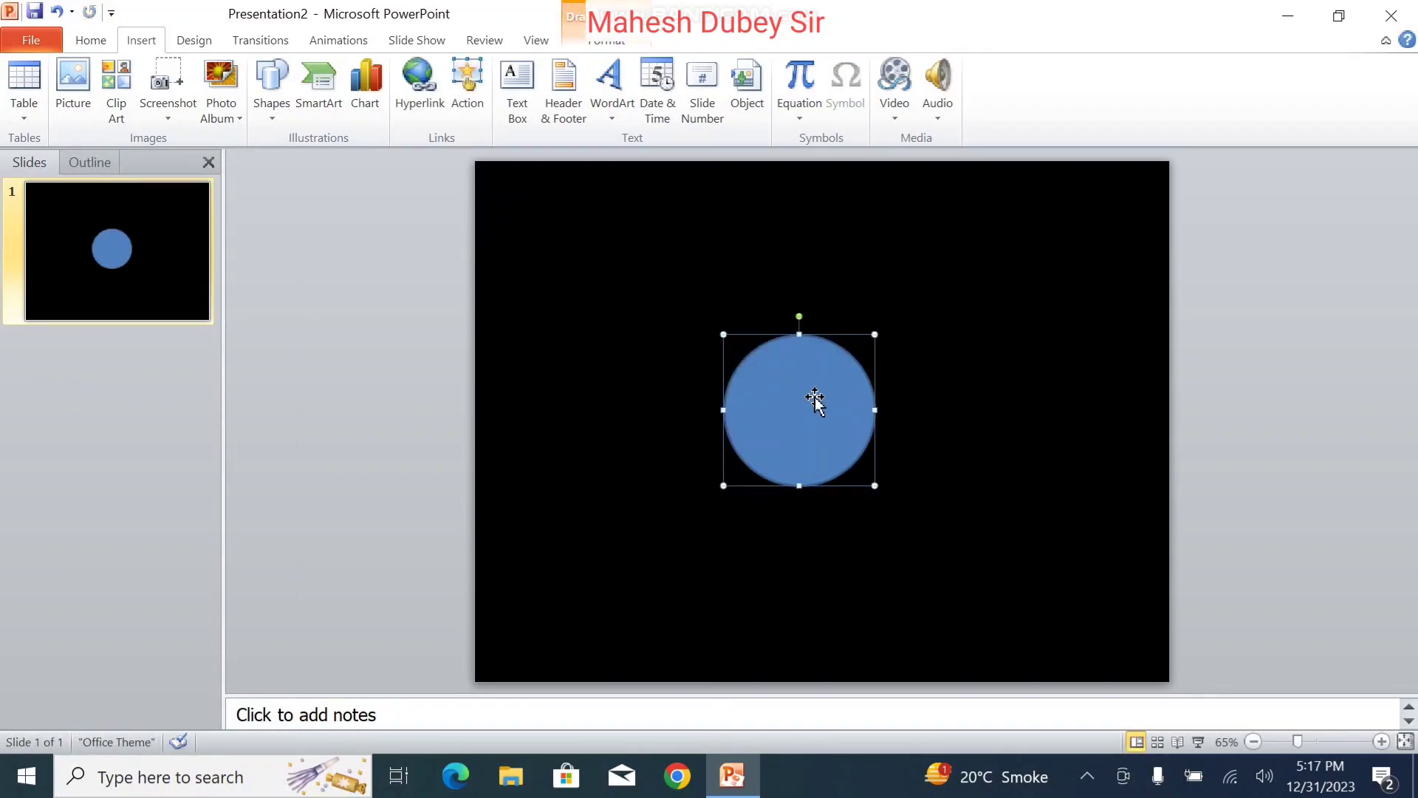
Change the circle's fill from blue to white
left_click(607, 42)
left_click(733, 69)
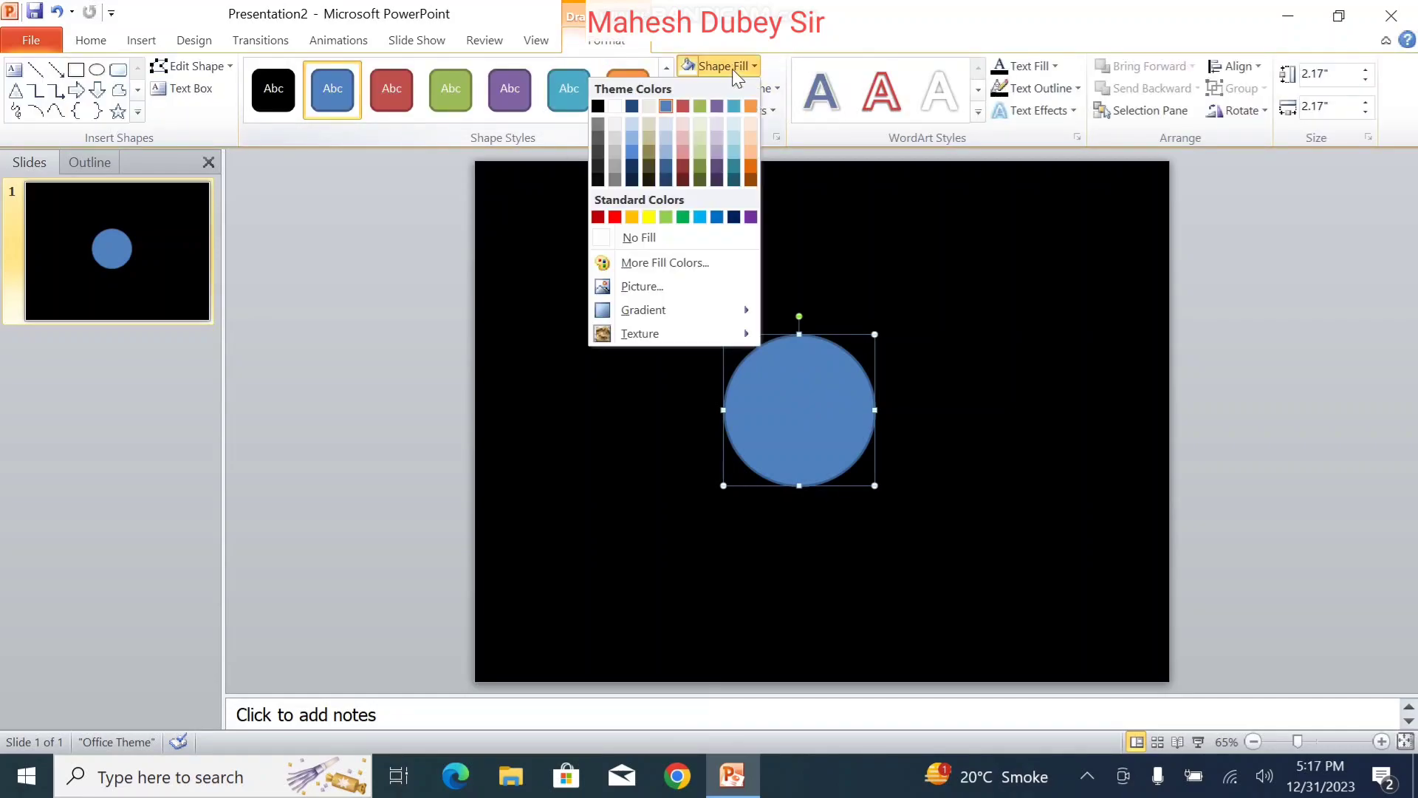
left_click(615, 107)
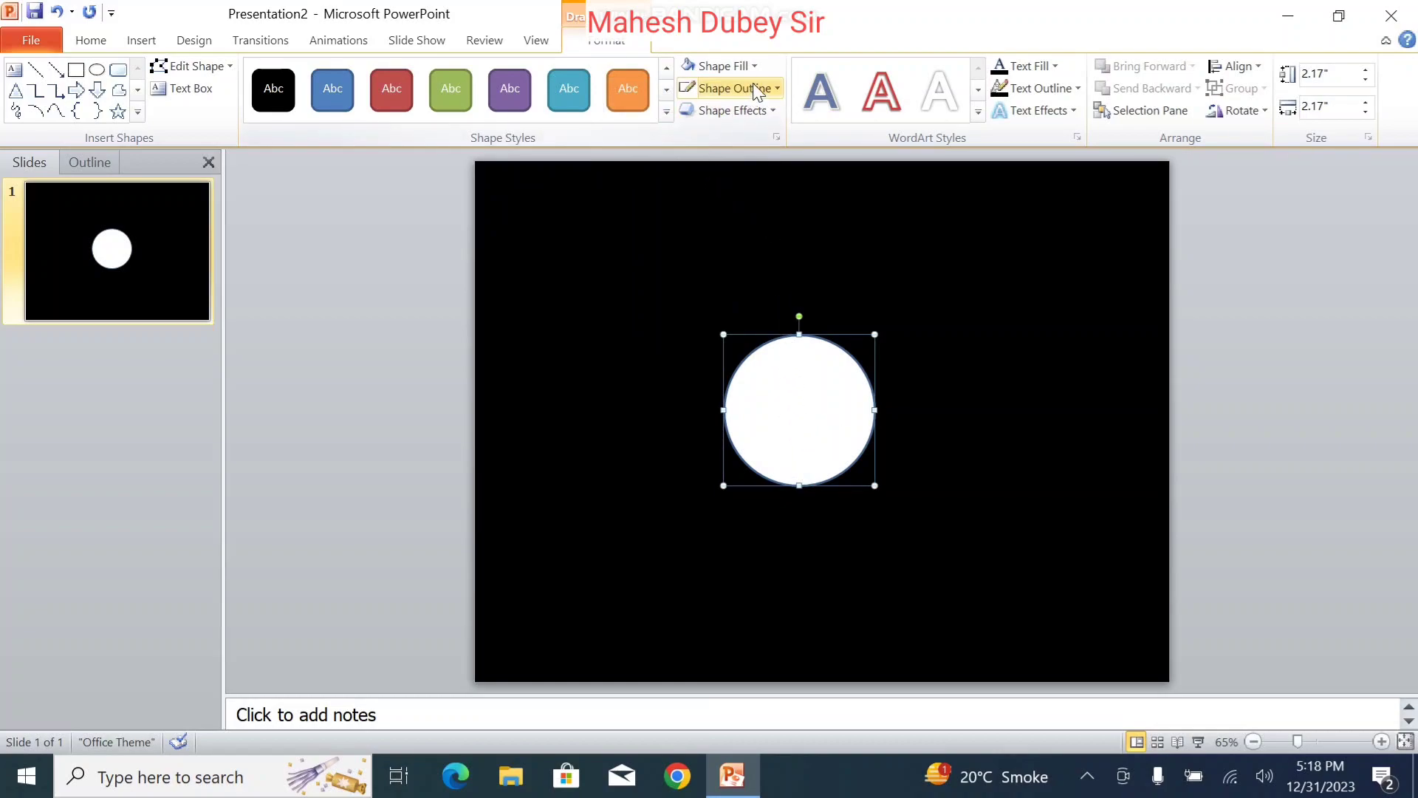
Draw a trial rectangle below the circle, then delete it
left_click(76, 70)
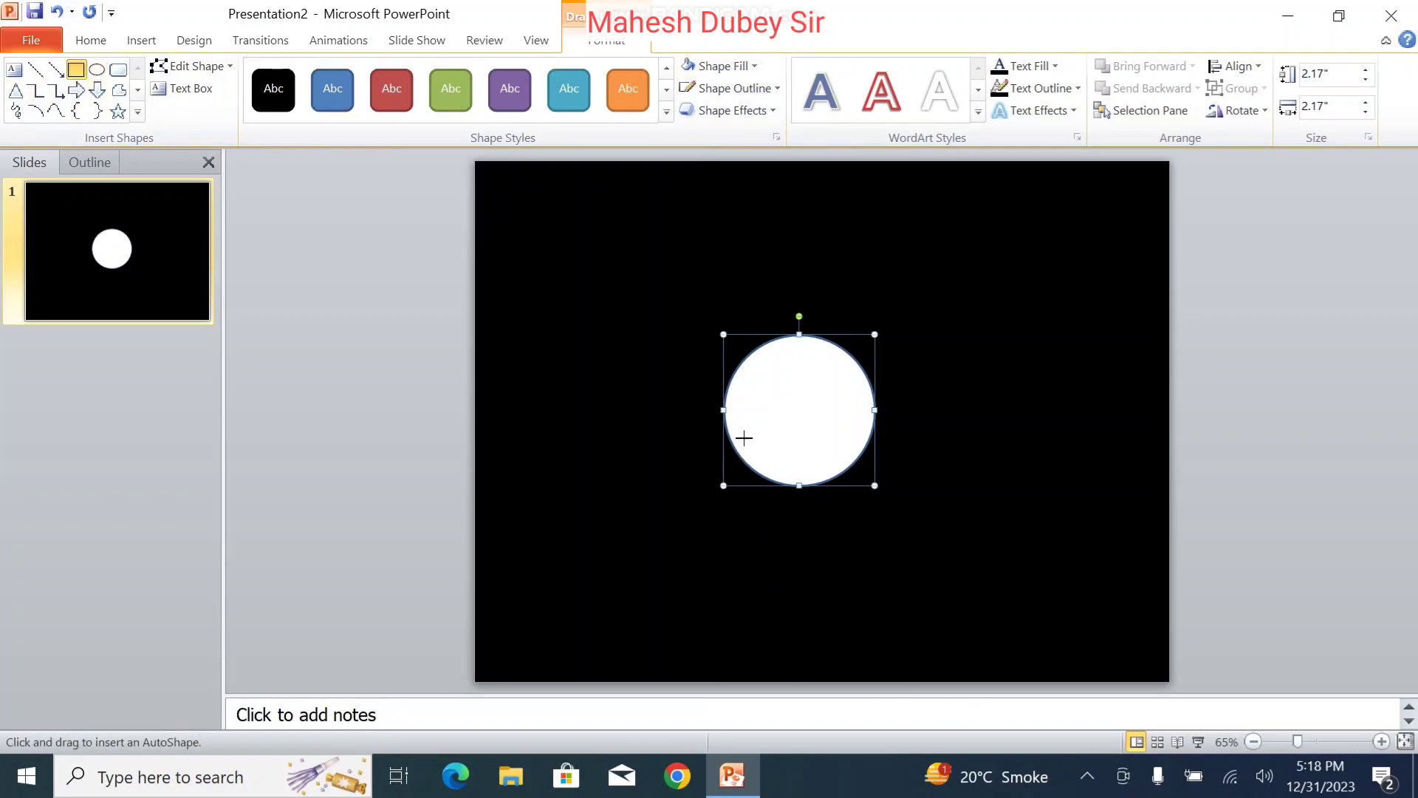
left_click_drag(741, 439, 865, 678)
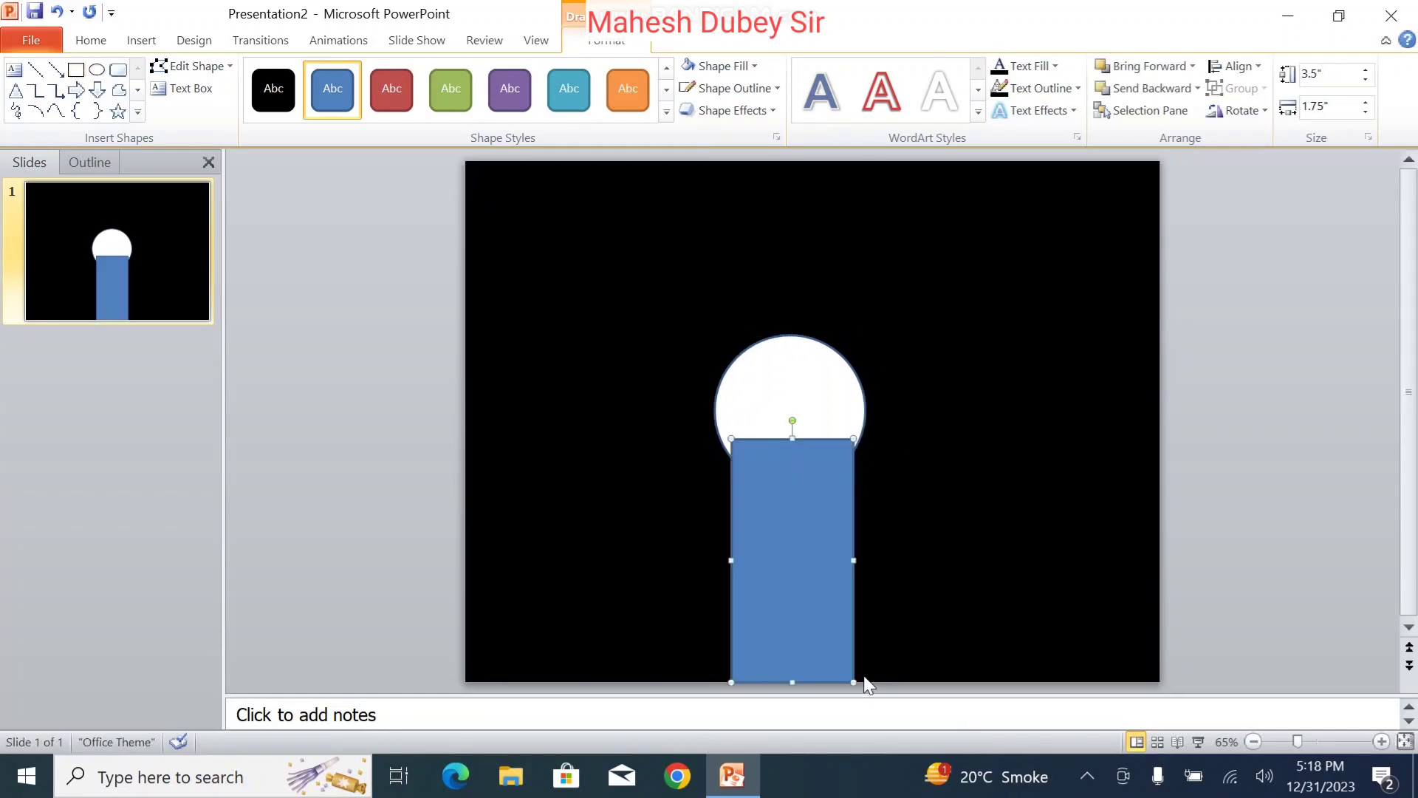
key("Delete")
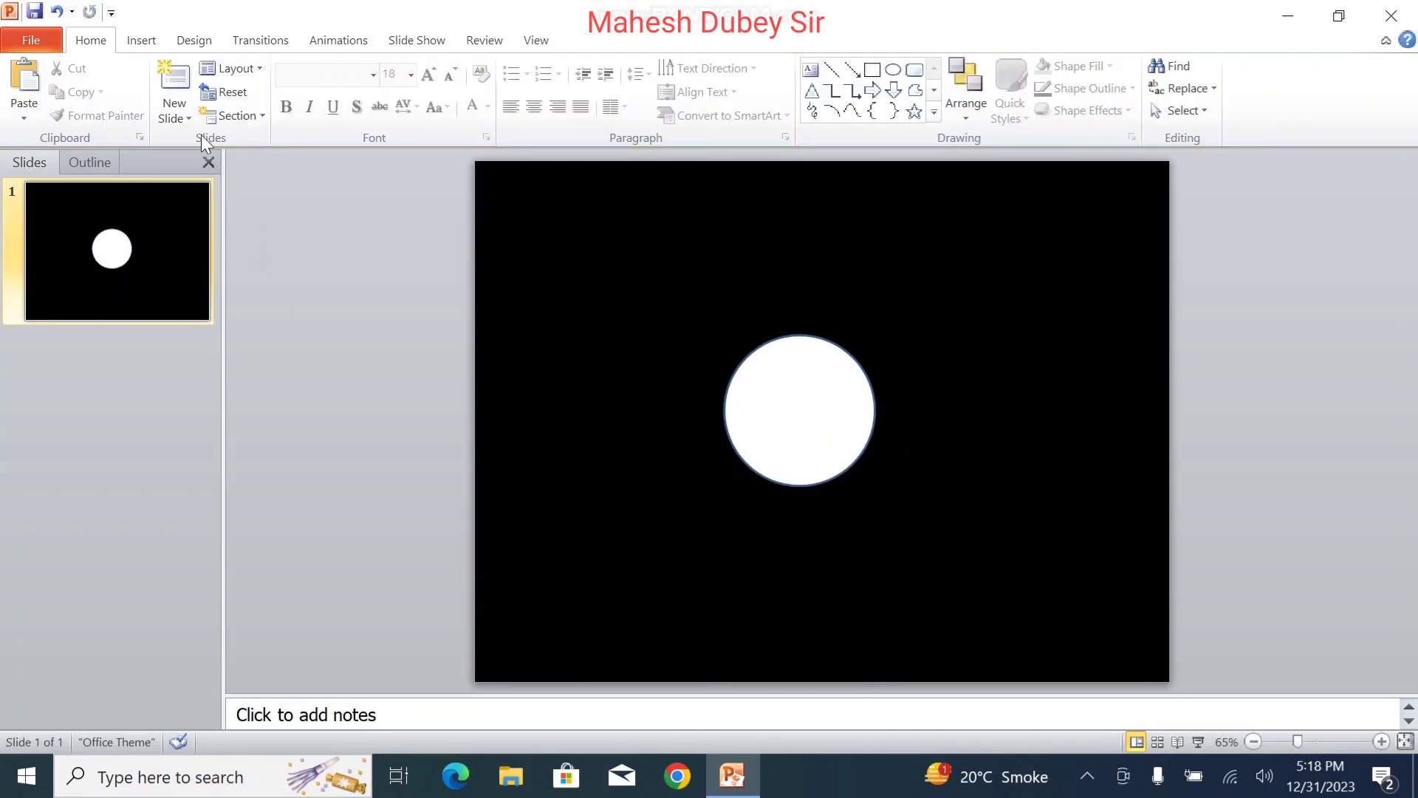
Draw an isosceles triangle below the circle, sized so its tip touches the circle
left_click(148, 41)
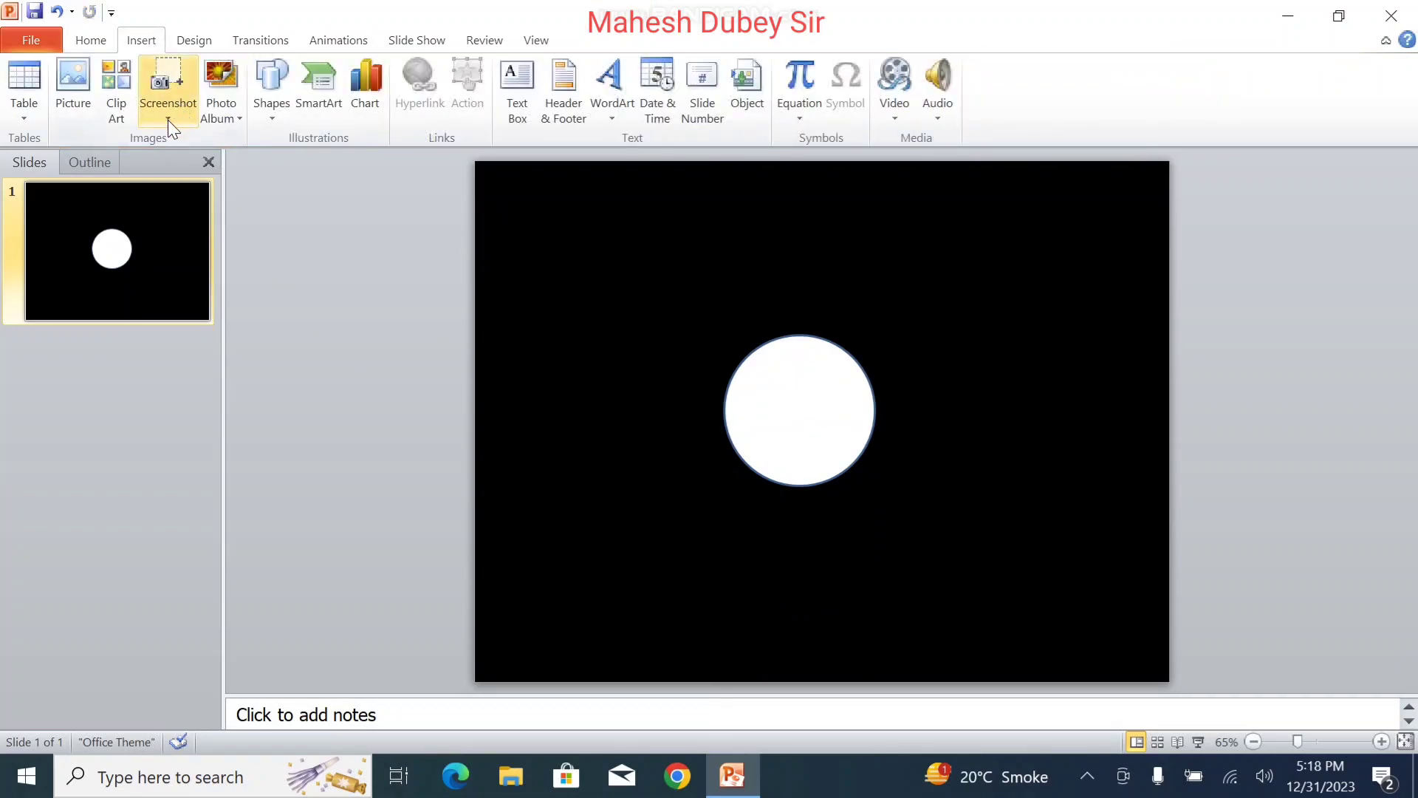
left_click(273, 114)
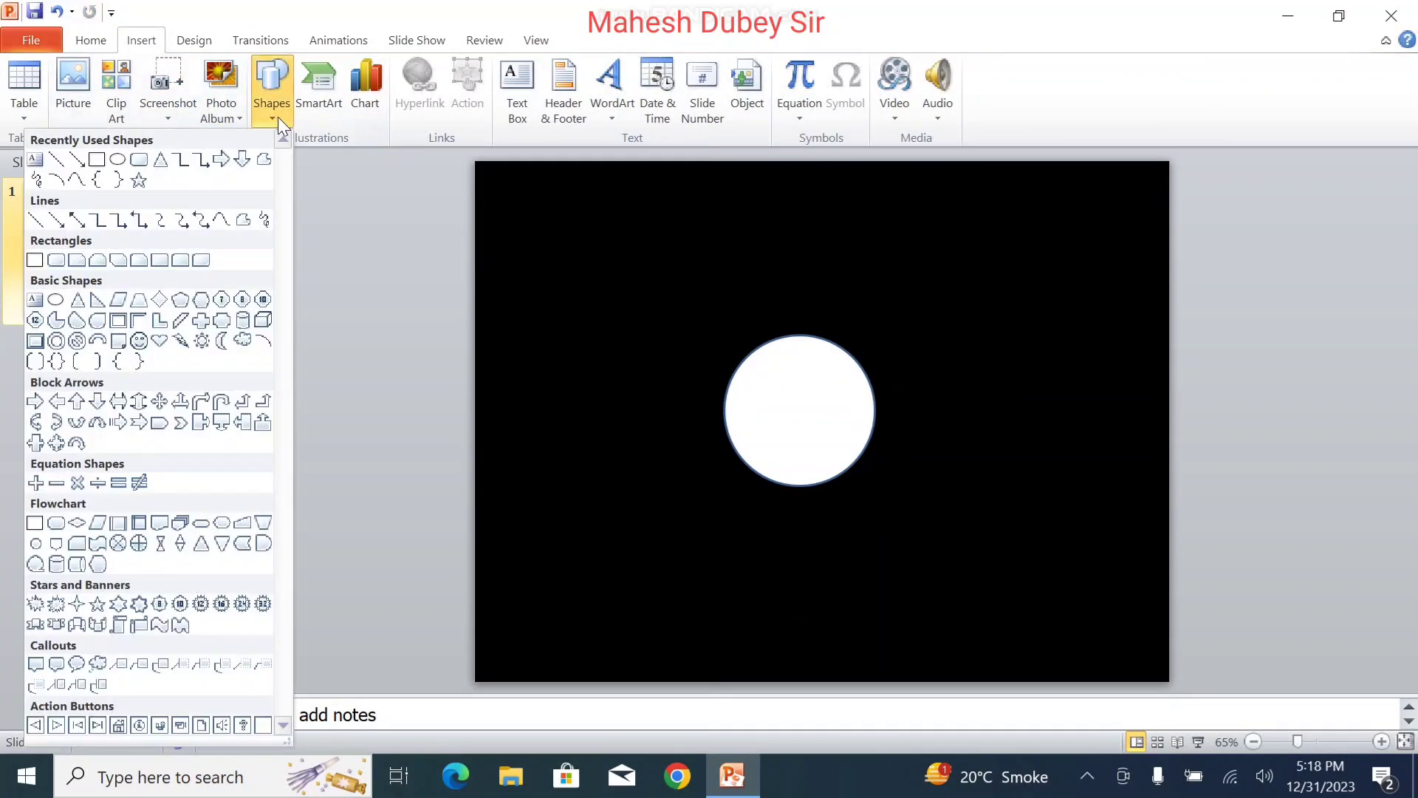
left_click(161, 161)
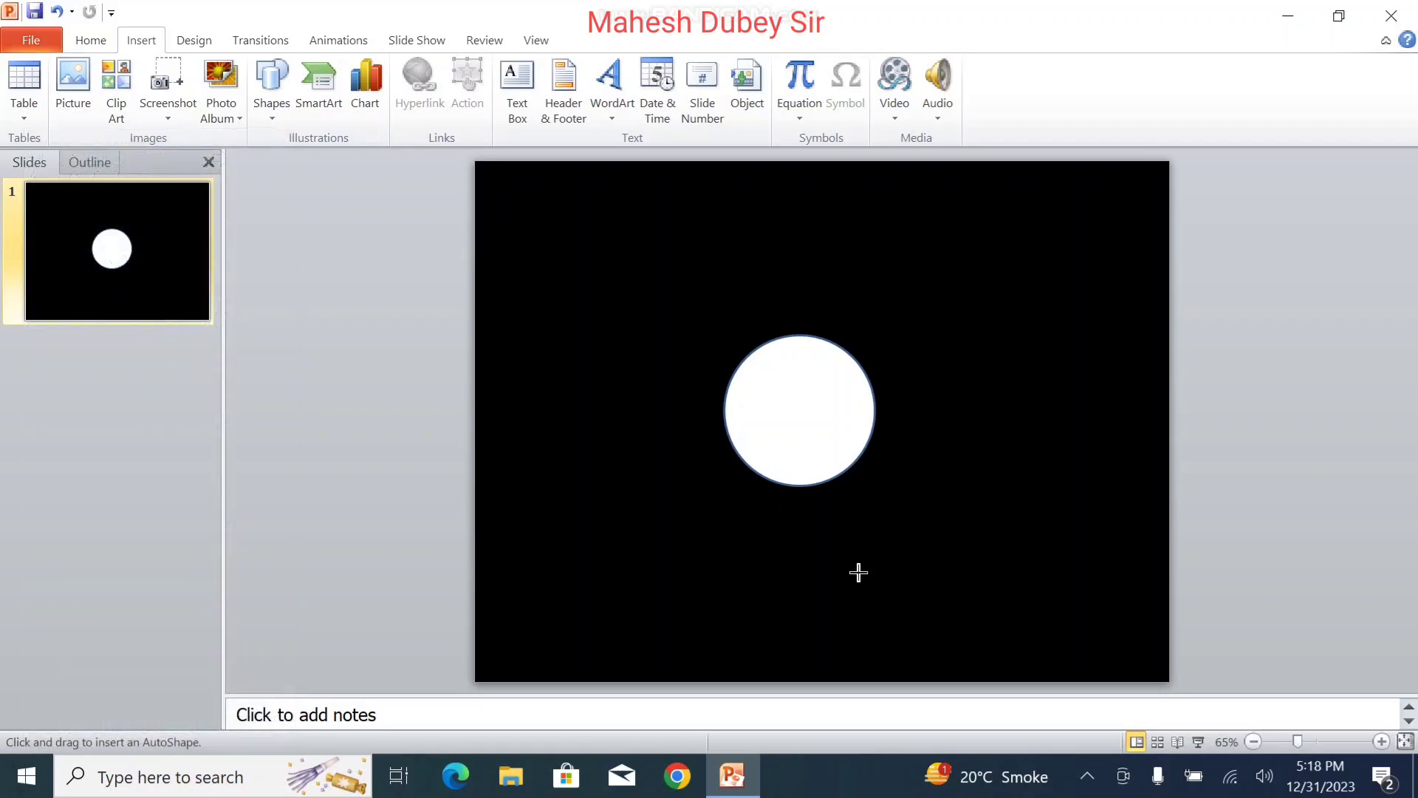
left_click_drag(765, 438, 868, 682)
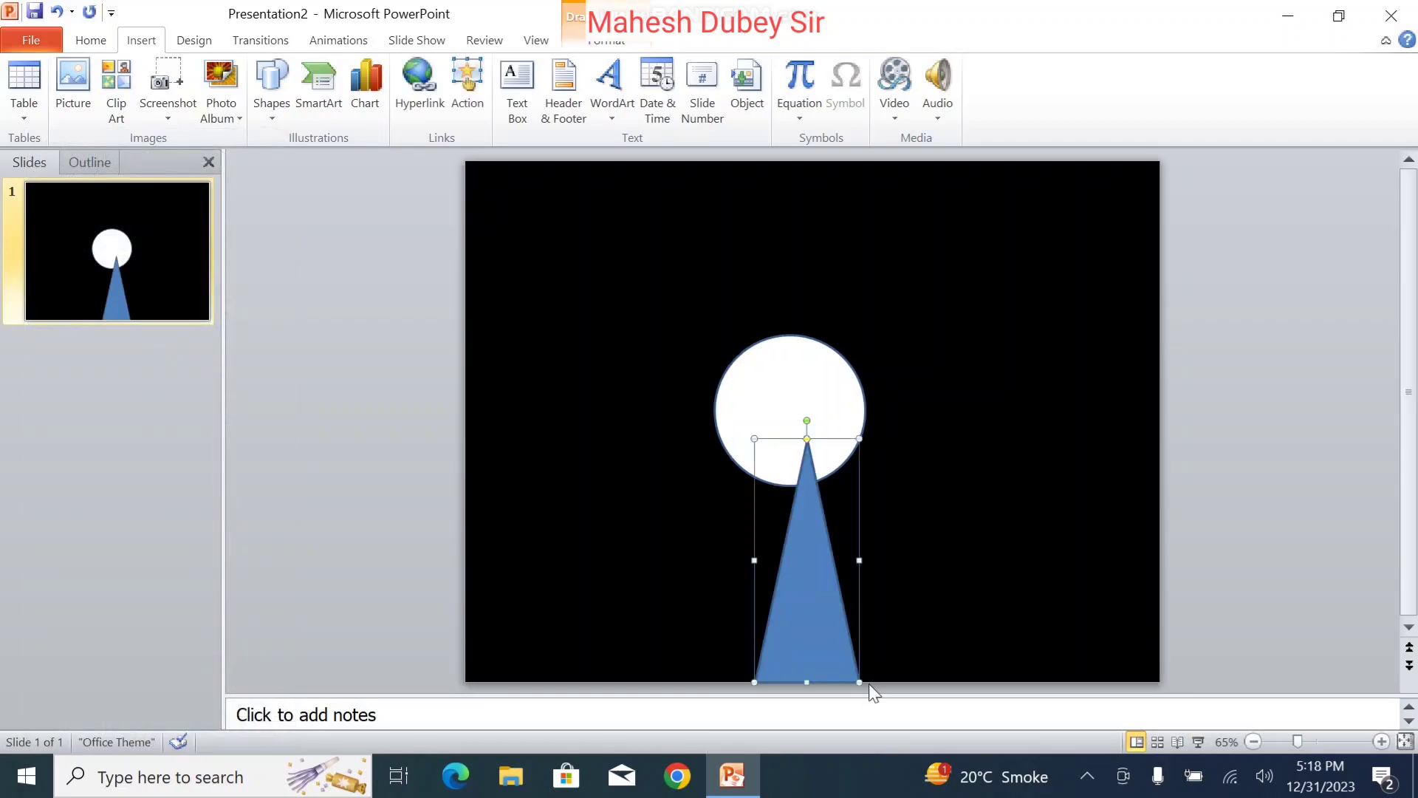
mouse_move(812, 563)
left_mouse_down()
mouse_move(804, 600)
mouse_move(801, 540)
left_mouse_up()
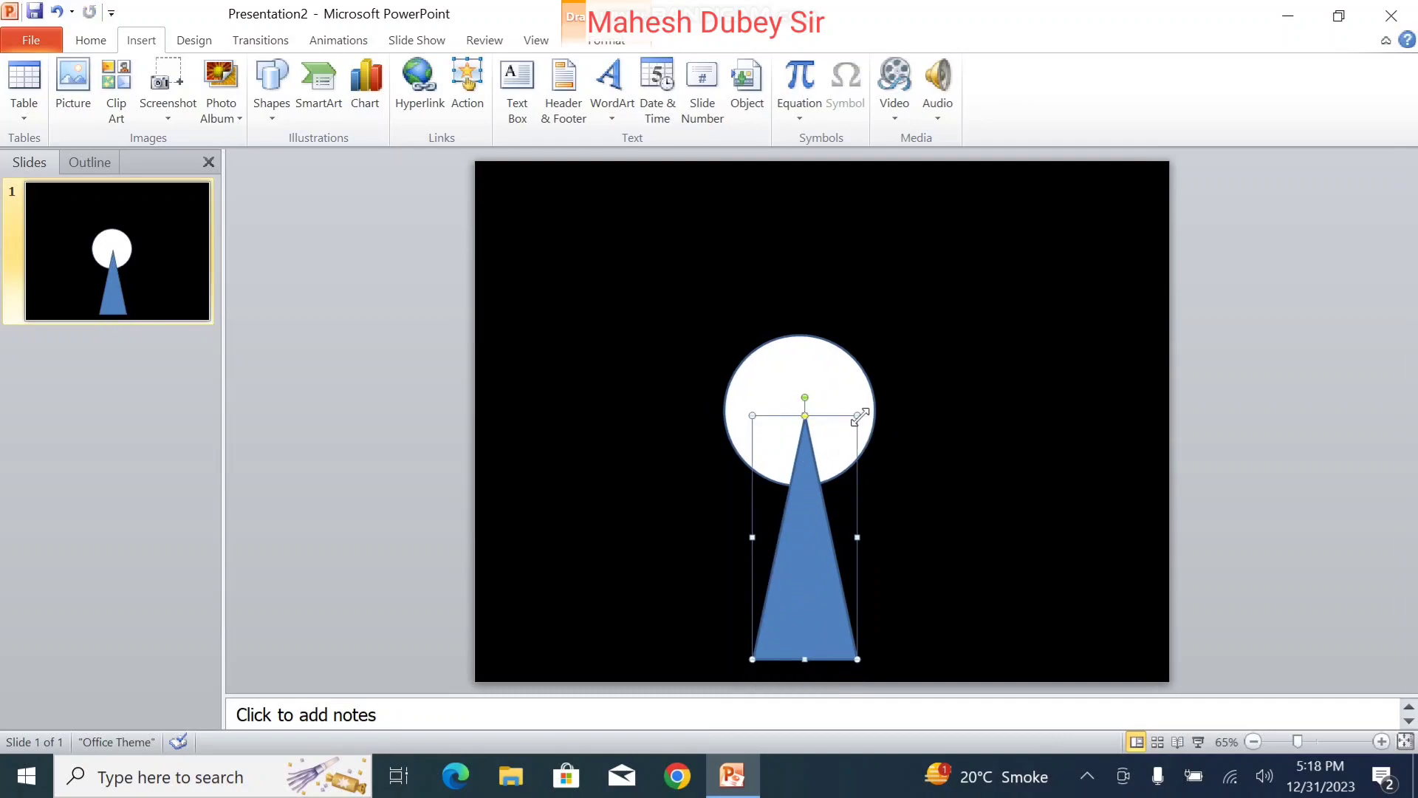
left_click_drag(857, 433, 859, 466)
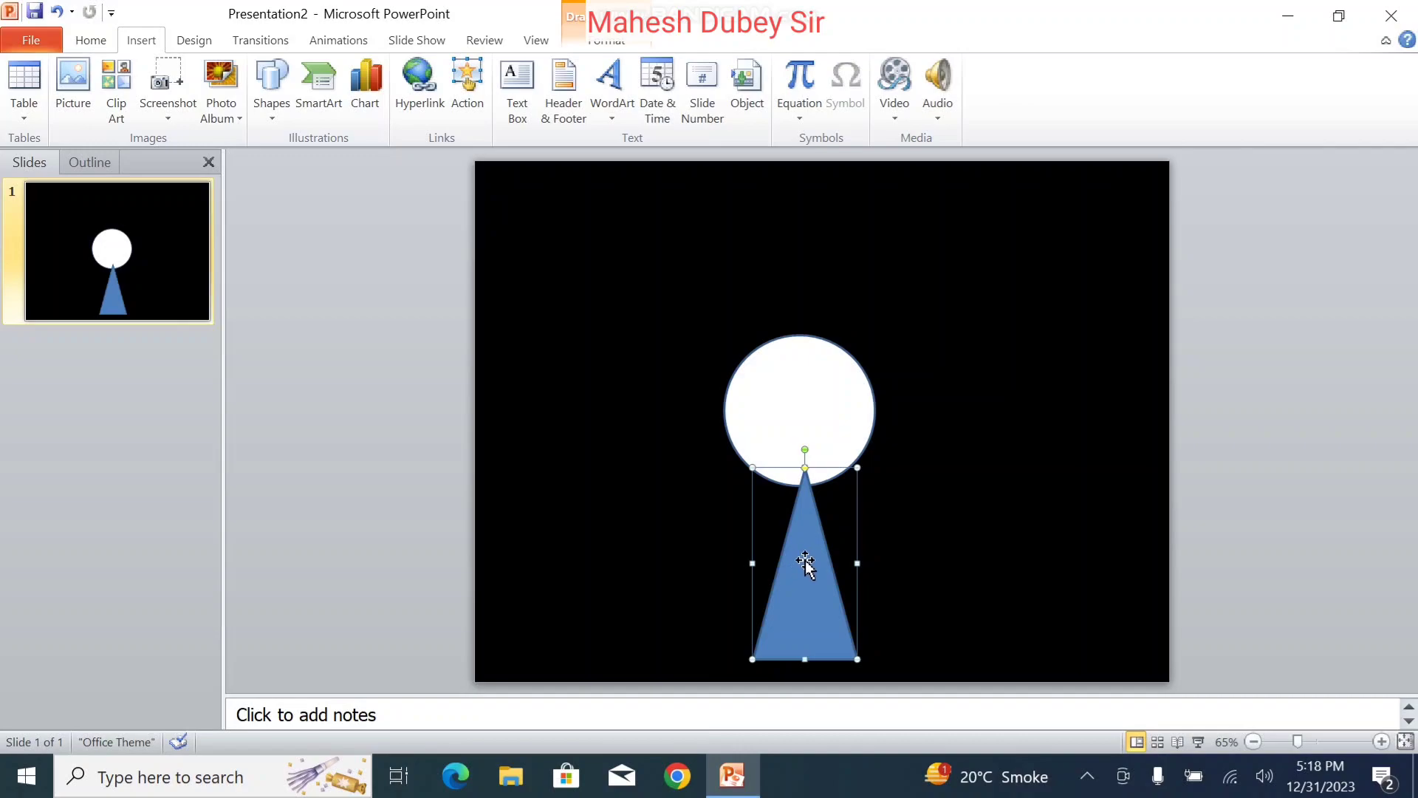
mouse_move(811, 564)
left_mouse_down()
mouse_move(806, 587)
mouse_move(797, 544)
left_mouse_up()
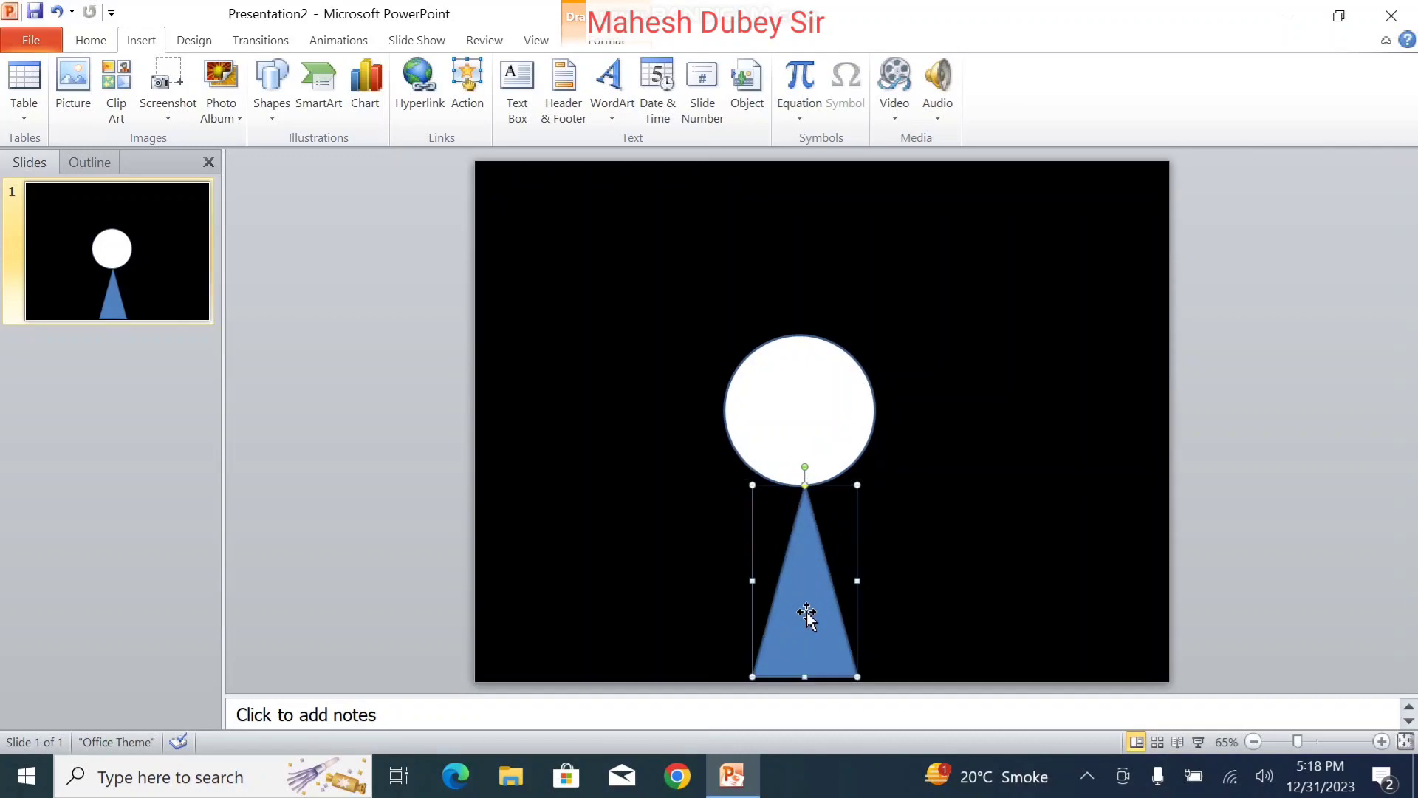
left_click_drag(804, 681, 805, 686)
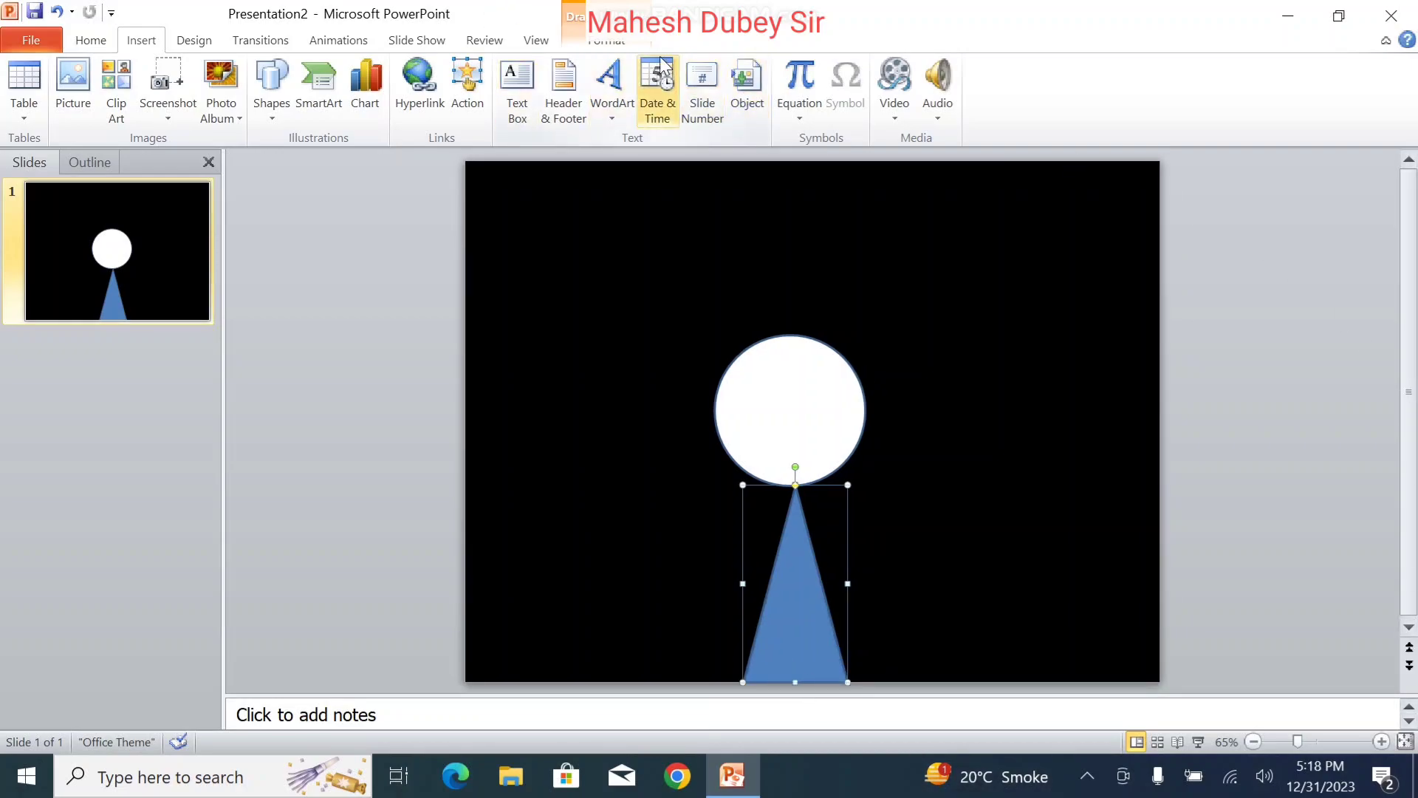
Fill the triangle white with No Outline, then bring up its Shape Fill gradient choices
left_click(617, 48)
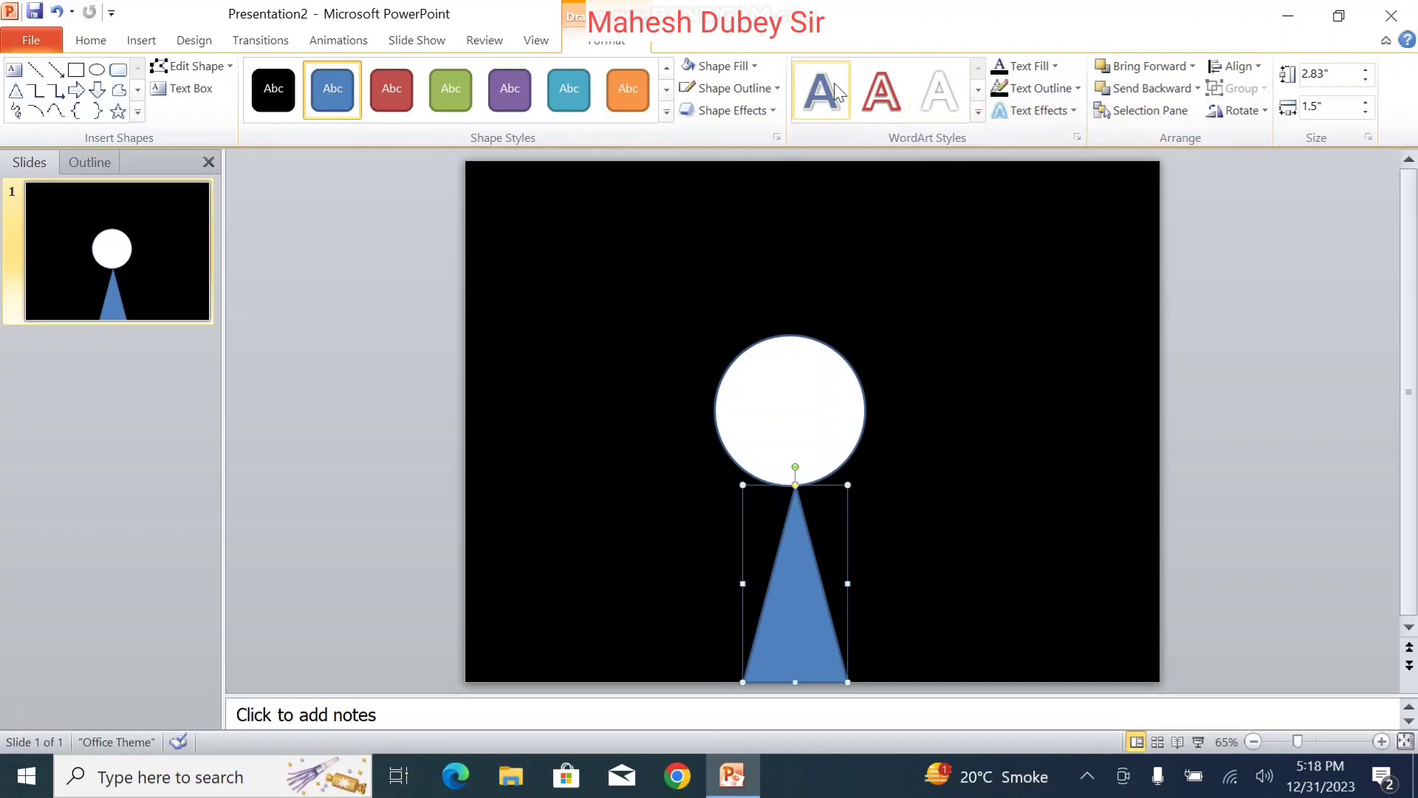
left_click(754, 66)
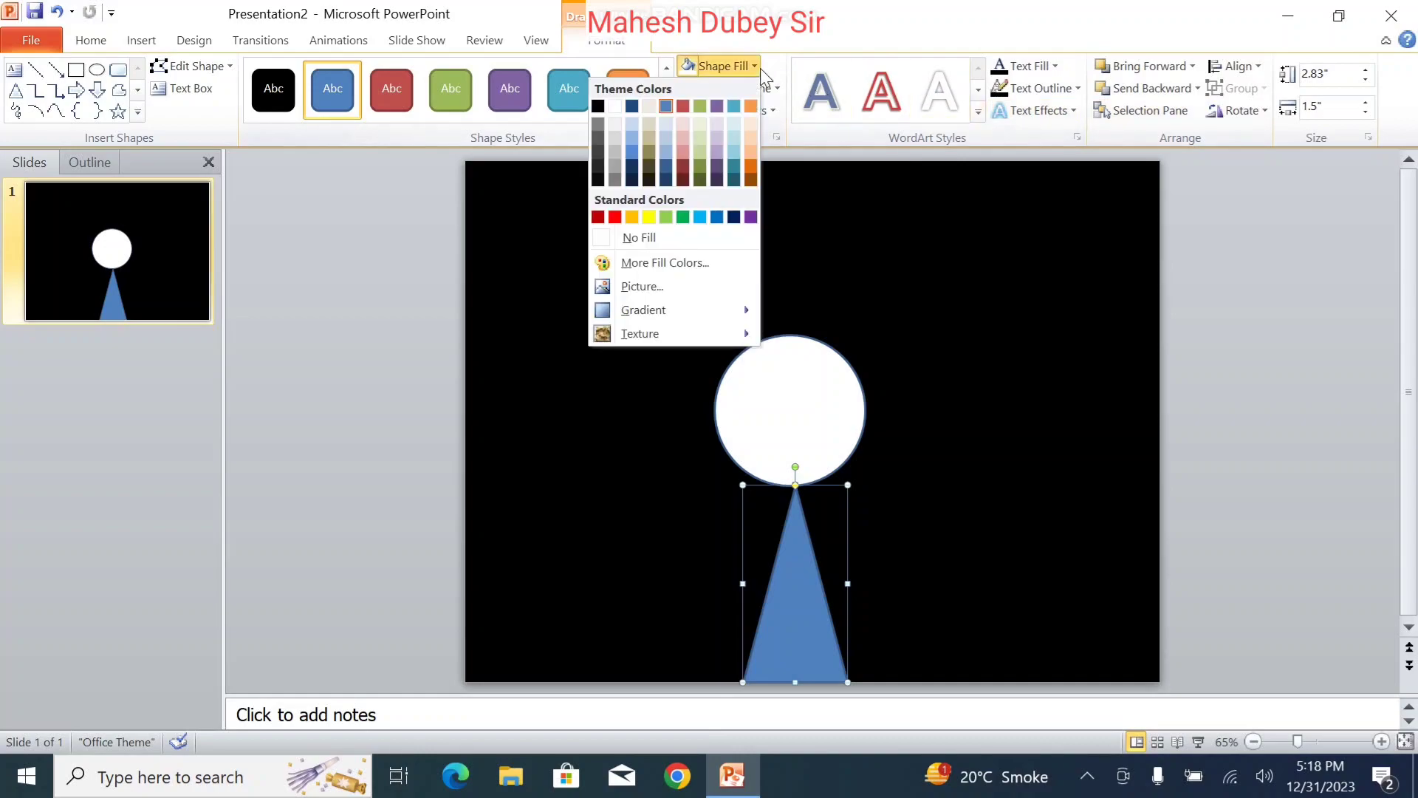
left_click(617, 105)
left_click(694, 89)
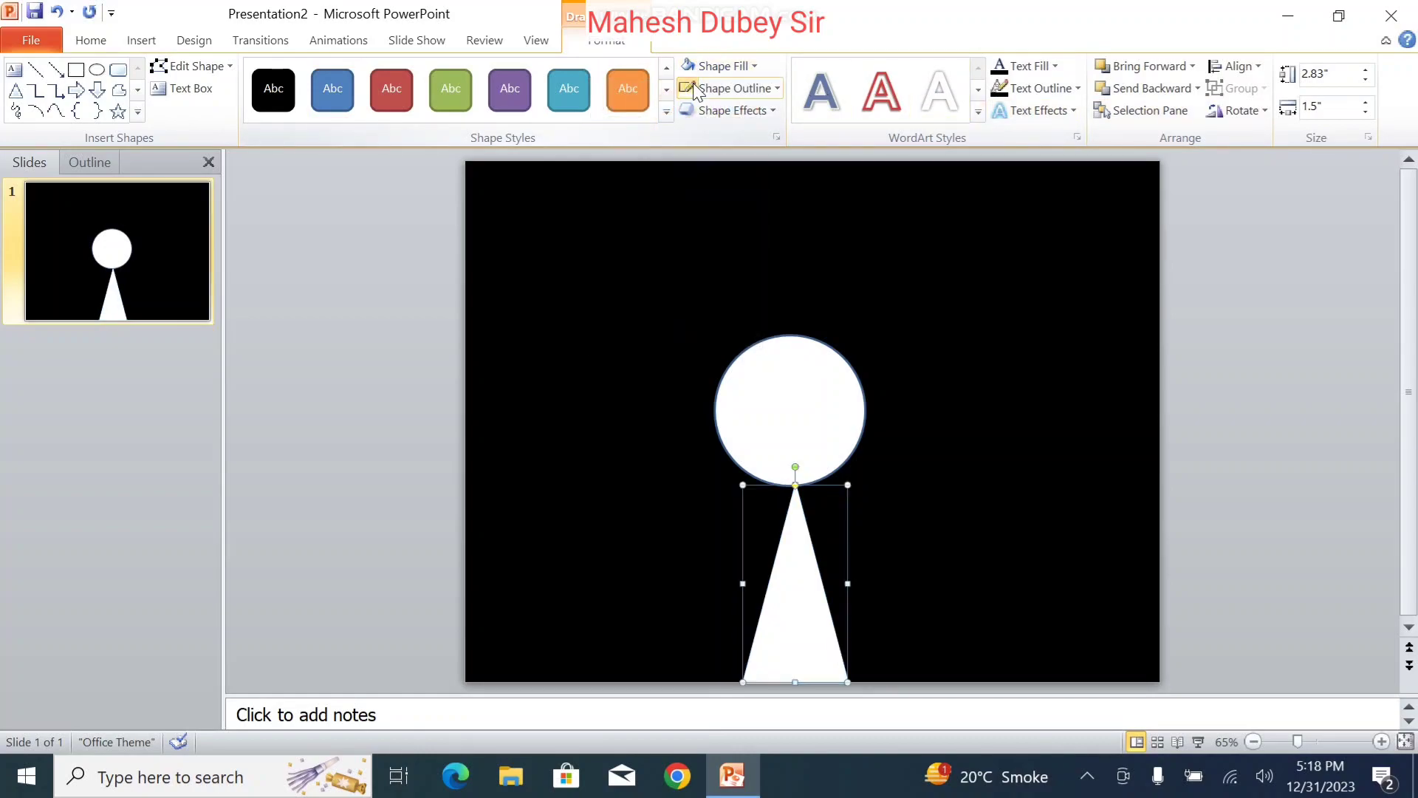
left_click(746, 69)
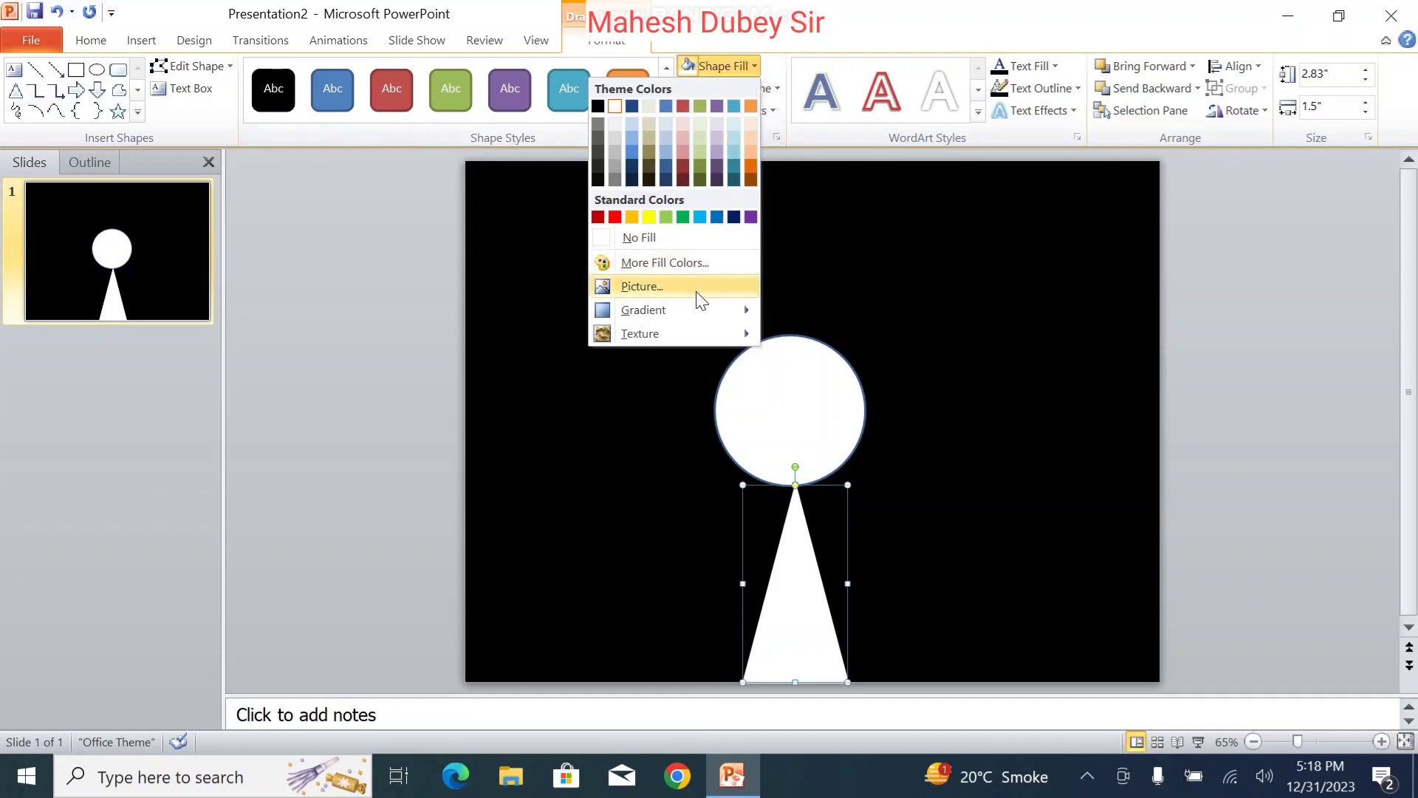
mouse_move(644, 310)
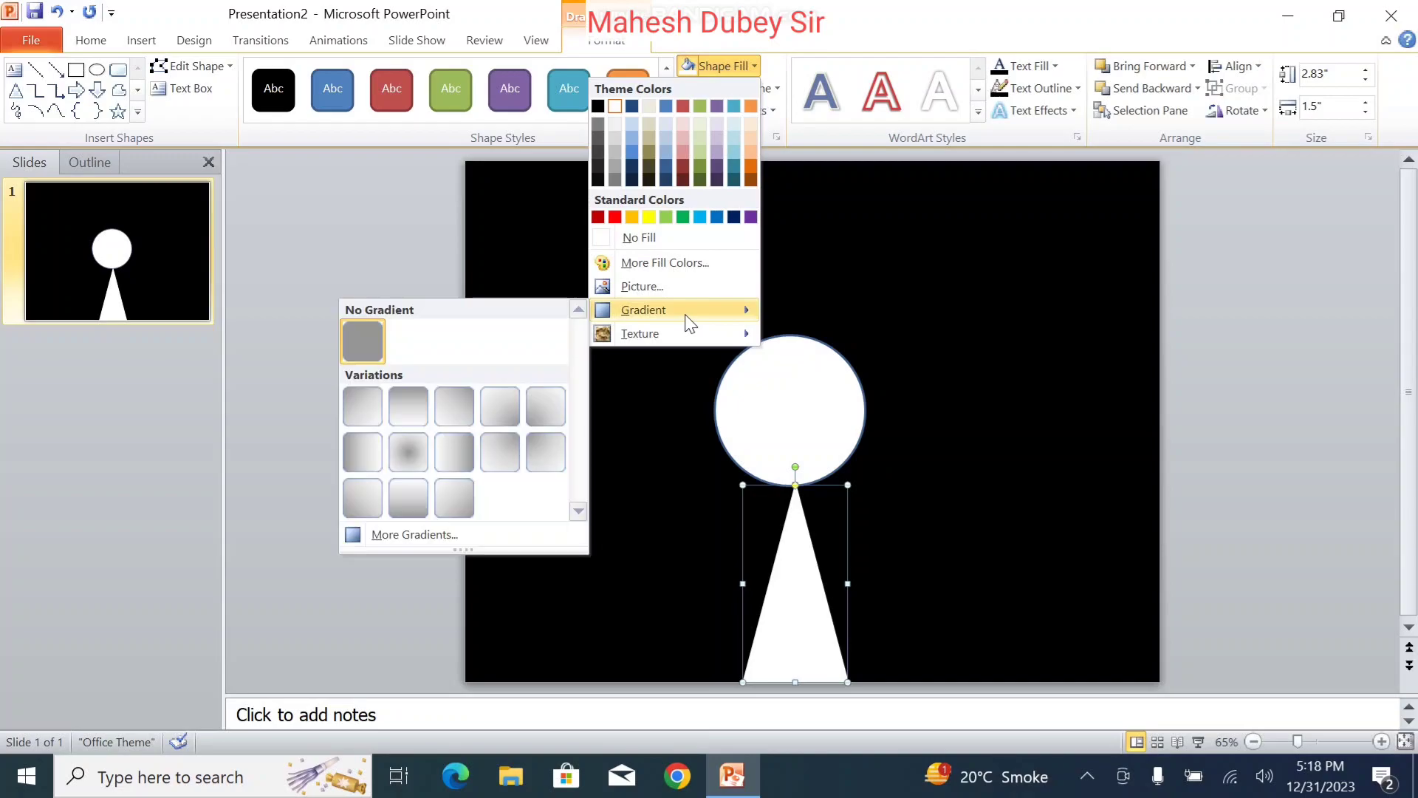
In the Format Shape settings, adjust the triangle's fill transparency
left_click(463, 530)
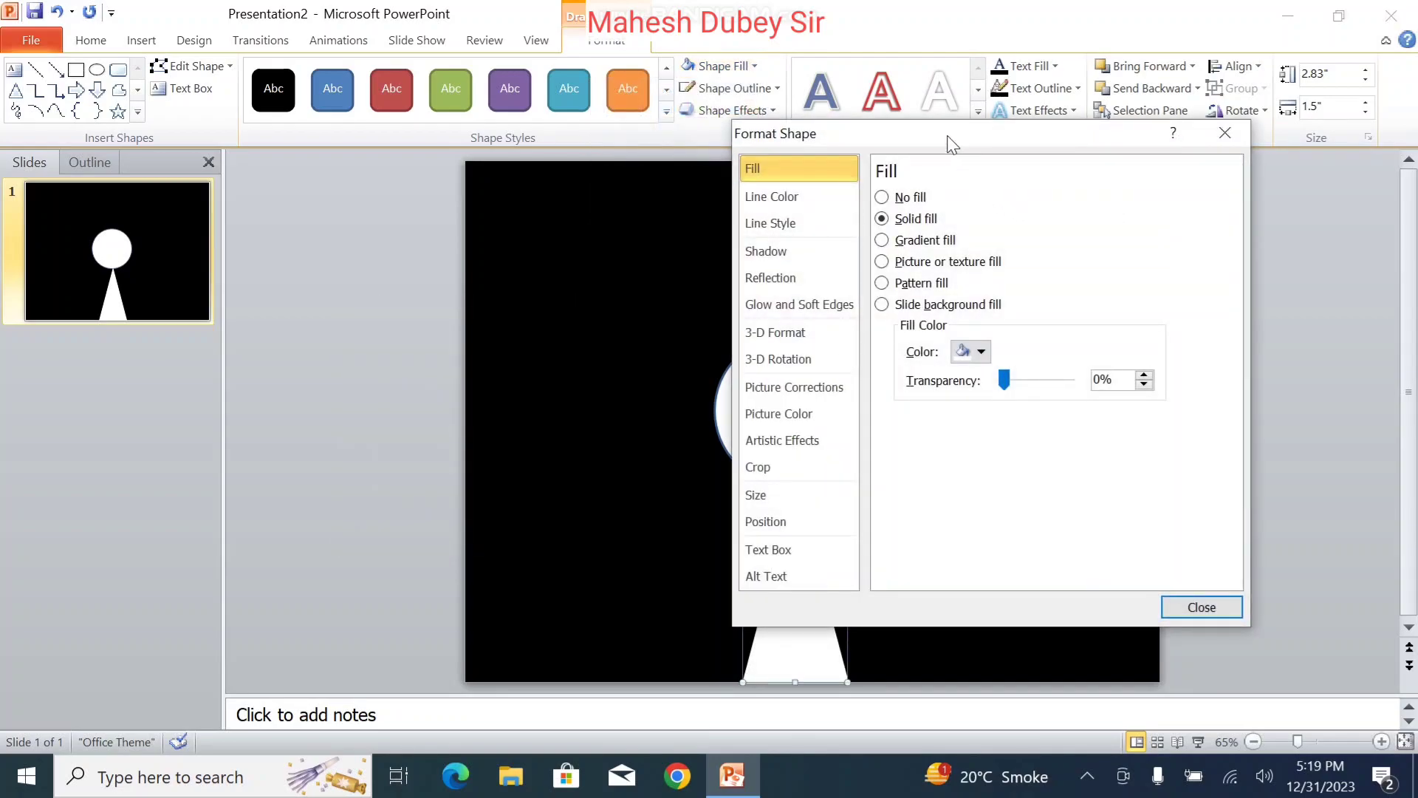
left_click_drag(950, 137, 1174, 170)
mouse_move(1223, 420)
left_mouse_down()
mouse_move(1266, 422)
mouse_move(1204, 425)
left_mouse_up()
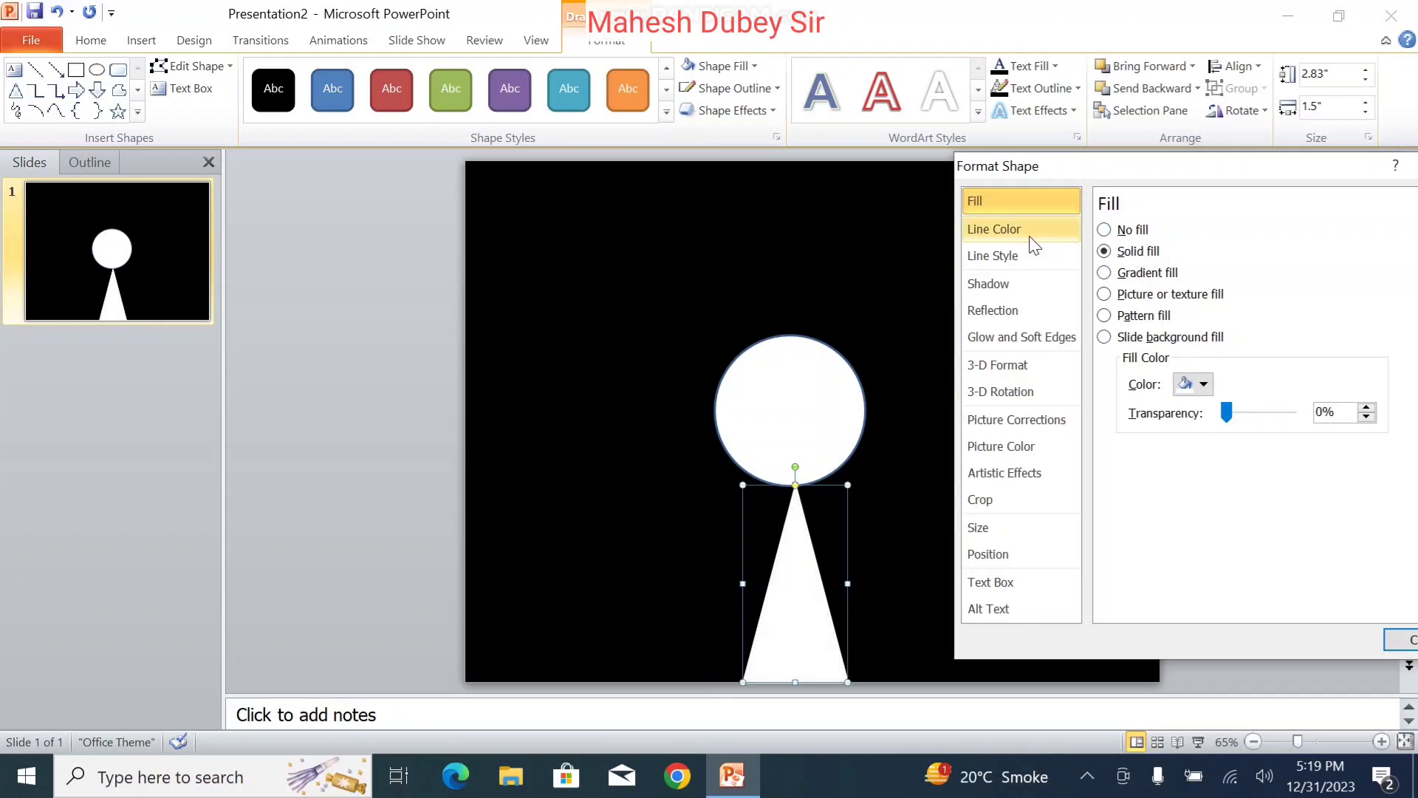
Give the triangle a 150 pt blue glow at 47% transparency and 11 pt soft edges
left_click(1030, 333)
mouse_move(1206, 310)
left_mouse_down()
mouse_move(1289, 325)
mouse_move(1224, 338)
mouse_move(1249, 342)
left_mouse_up()
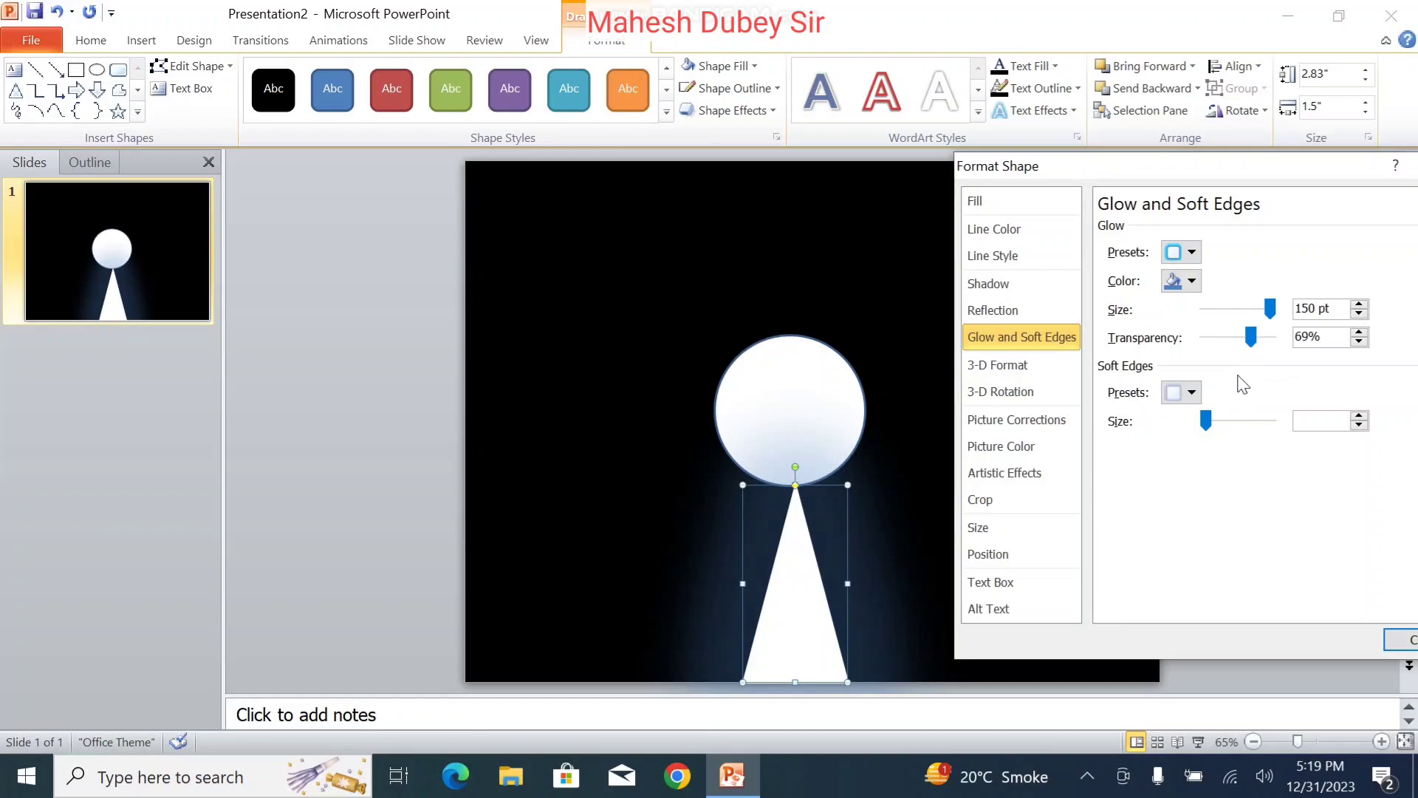
left_click_drag(1251, 339, 1235, 338)
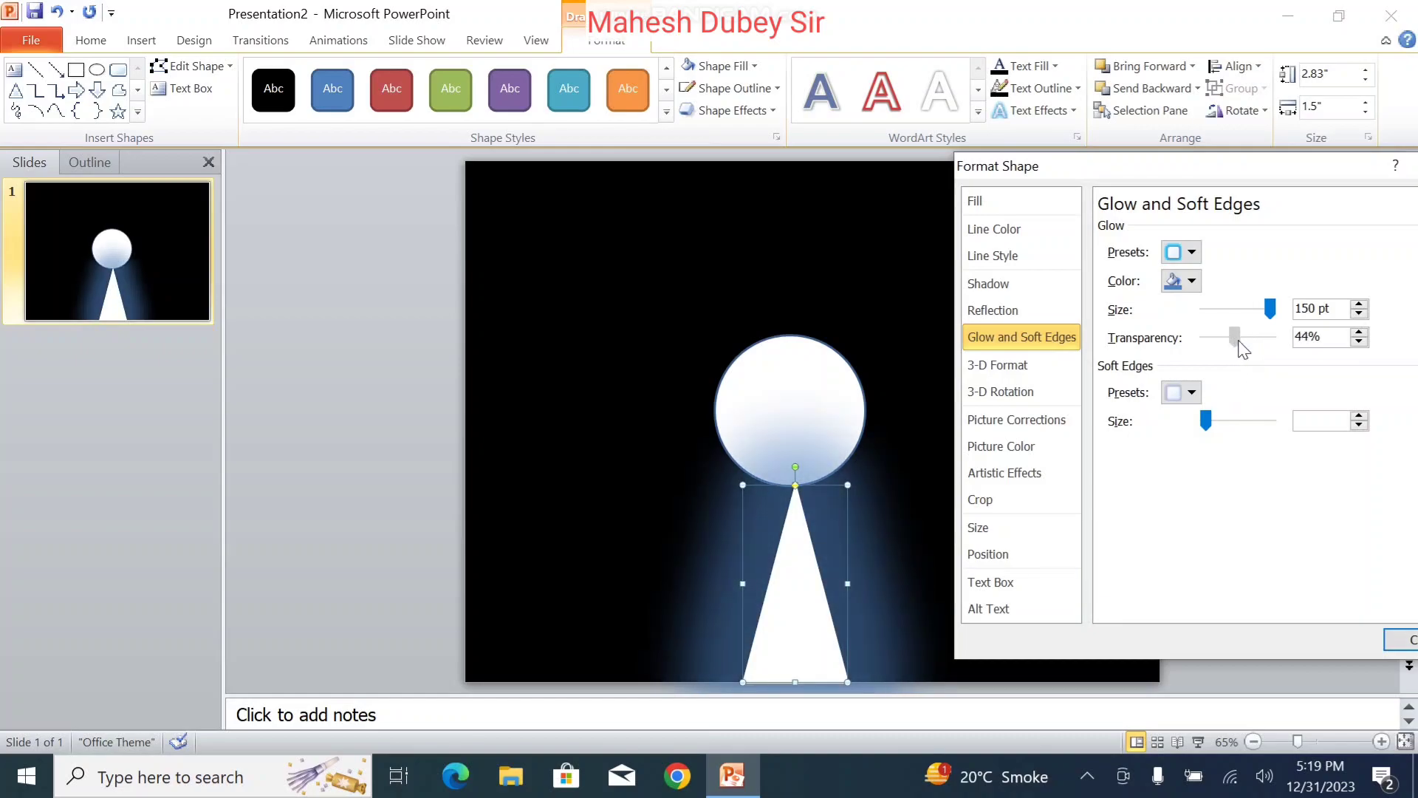
left_click(1191, 251)
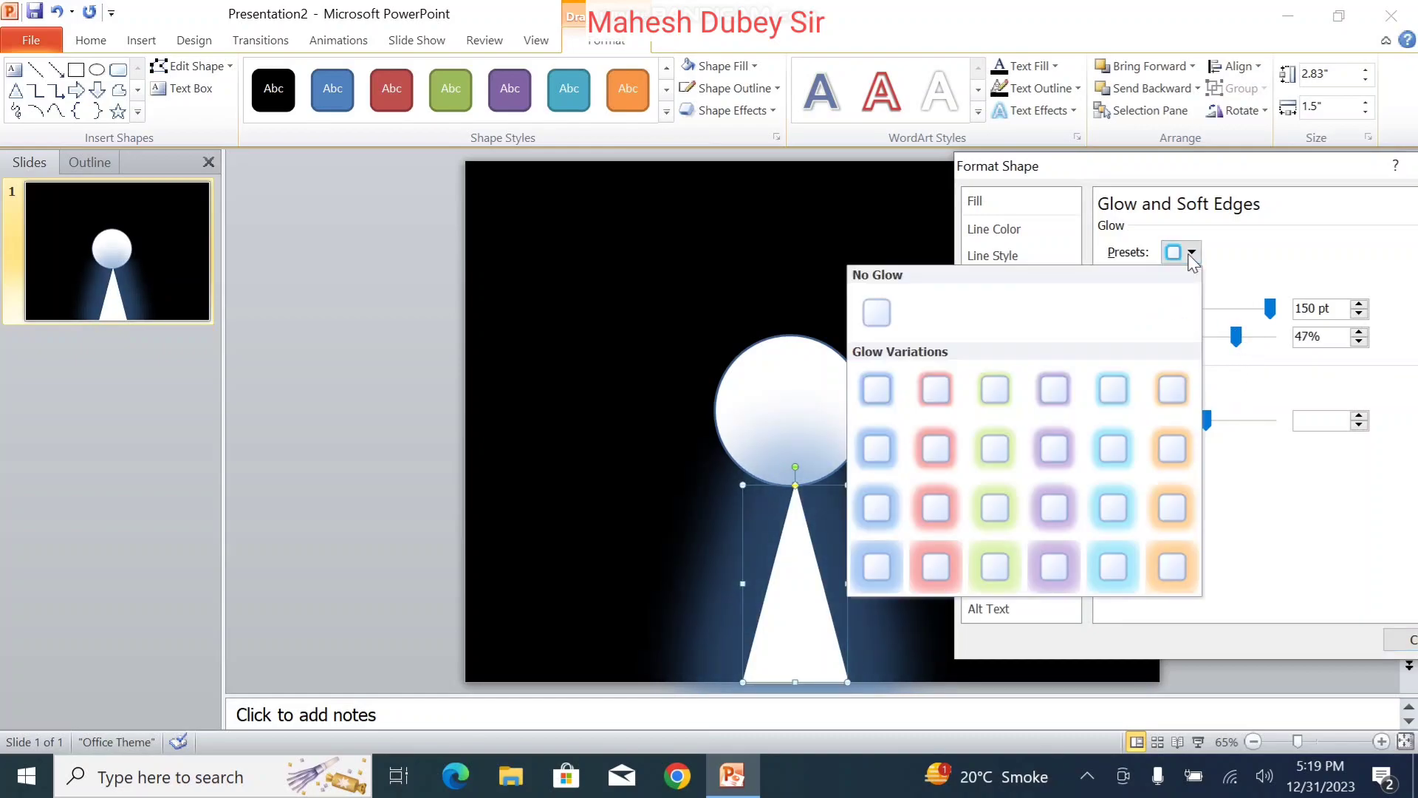
left_click(1254, 482)
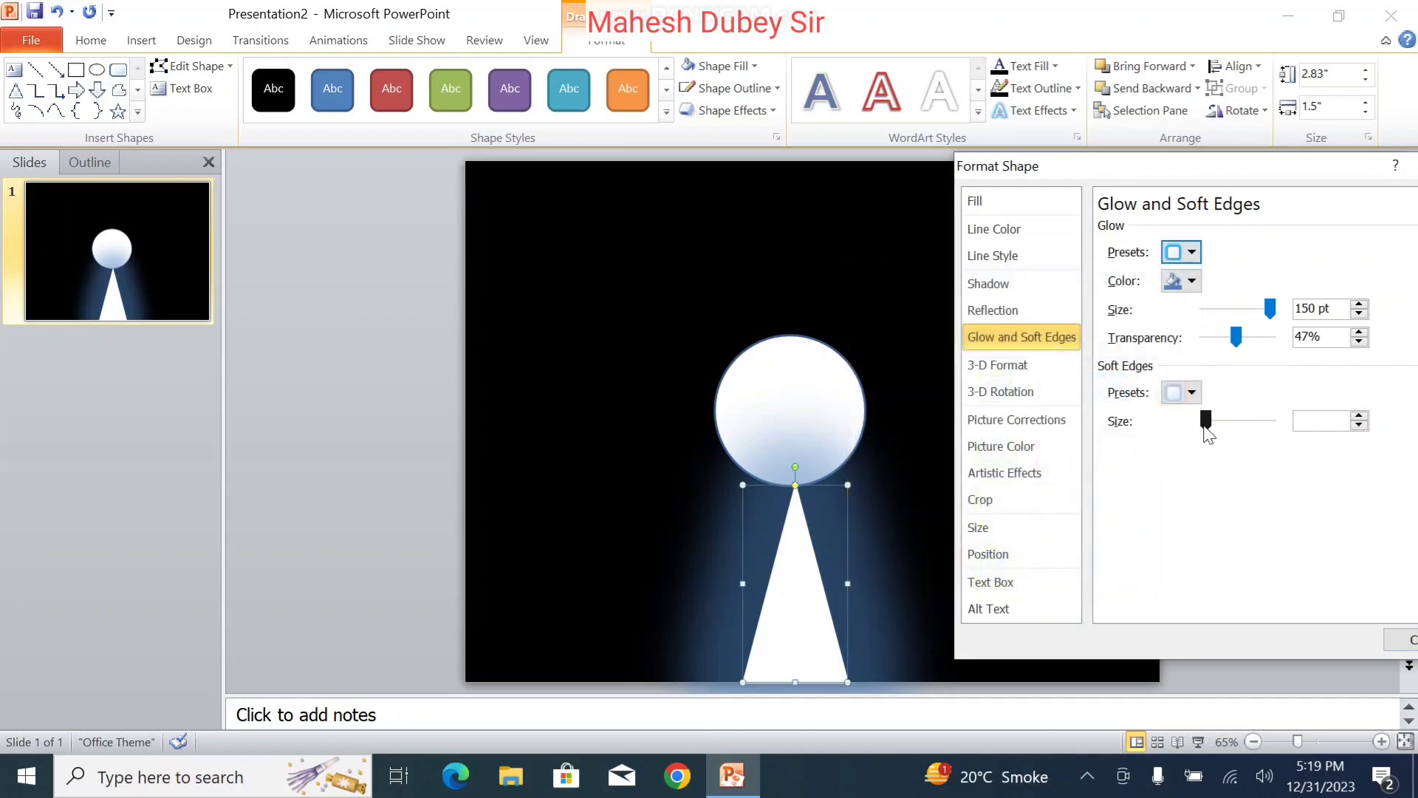
left_click_drag(1217, 427, 1215, 442)
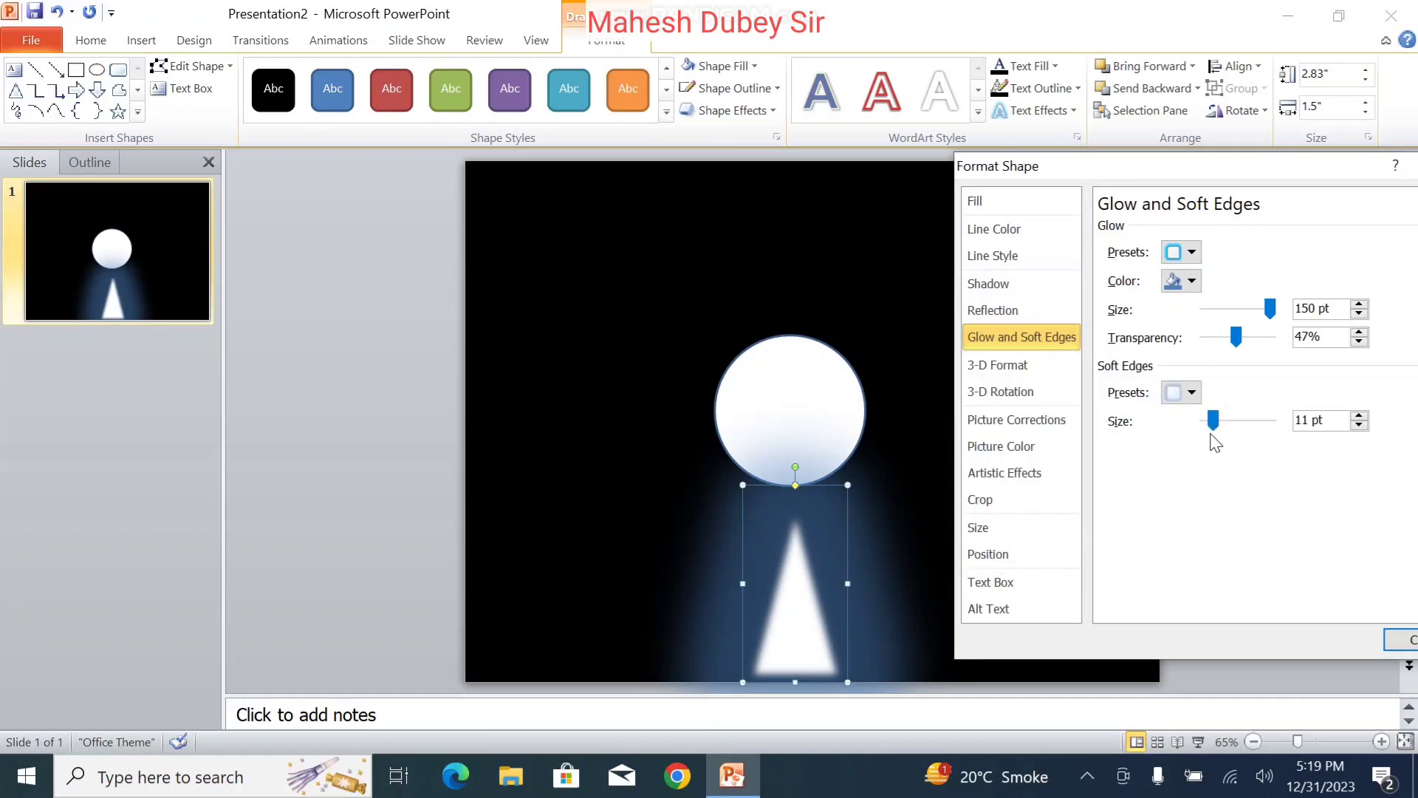
Widen the triangle slightly to 1.58 inches, then deselect it
left_click(853, 495)
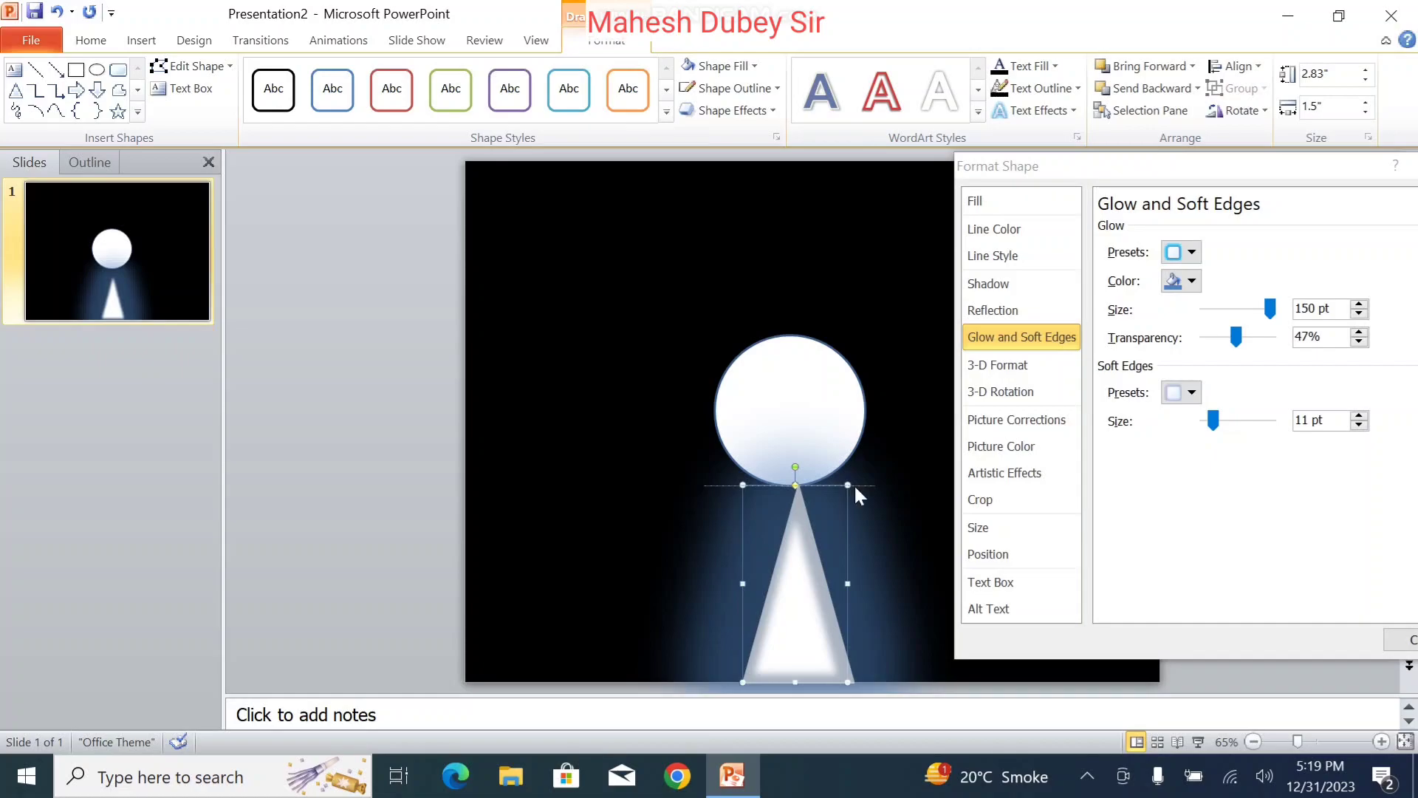
left_click_drag(855, 469, 853, 485)
left_click(905, 467)
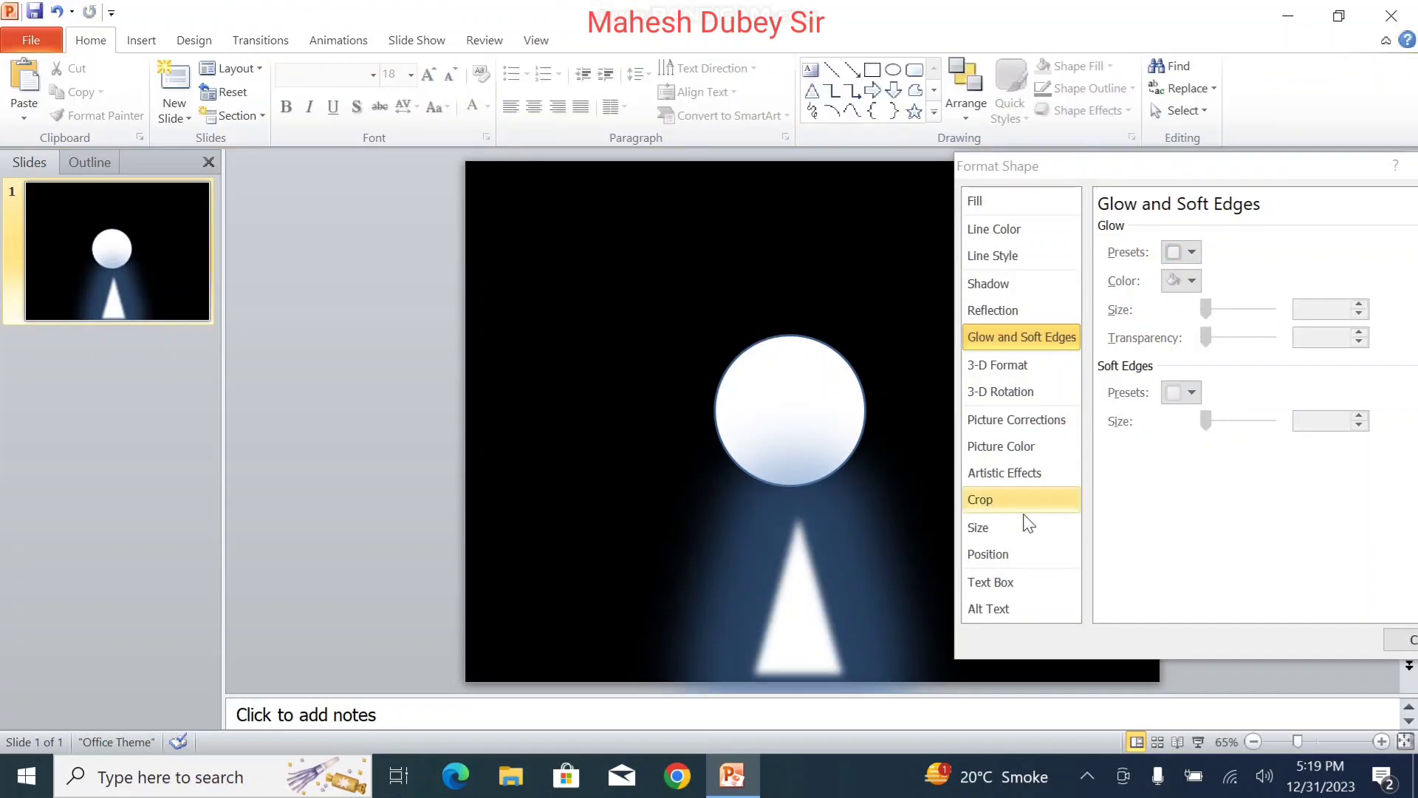
Close Format Shape and nudge the glowing triangle slightly left
left_click(1404, 640)
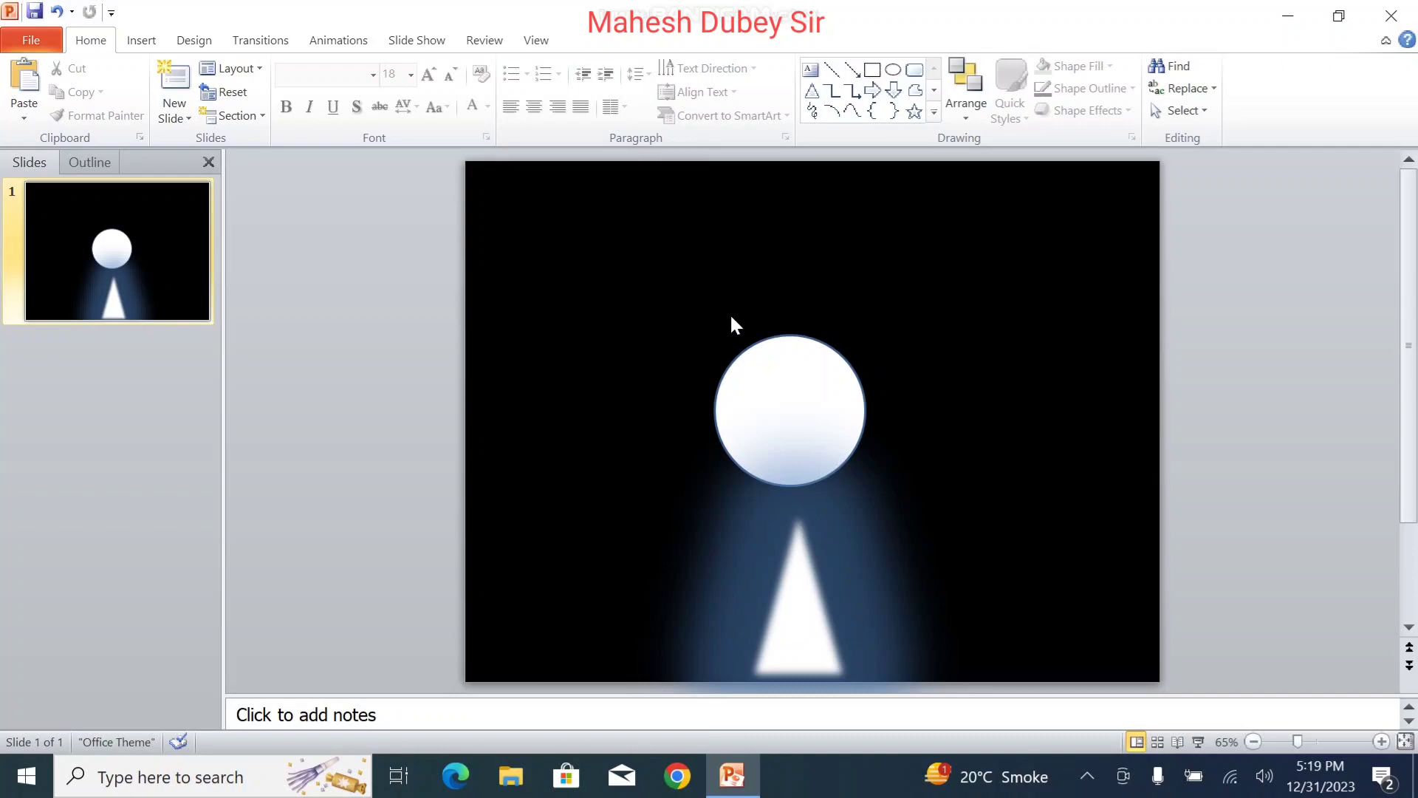
left_click(787, 523)
key("Left")
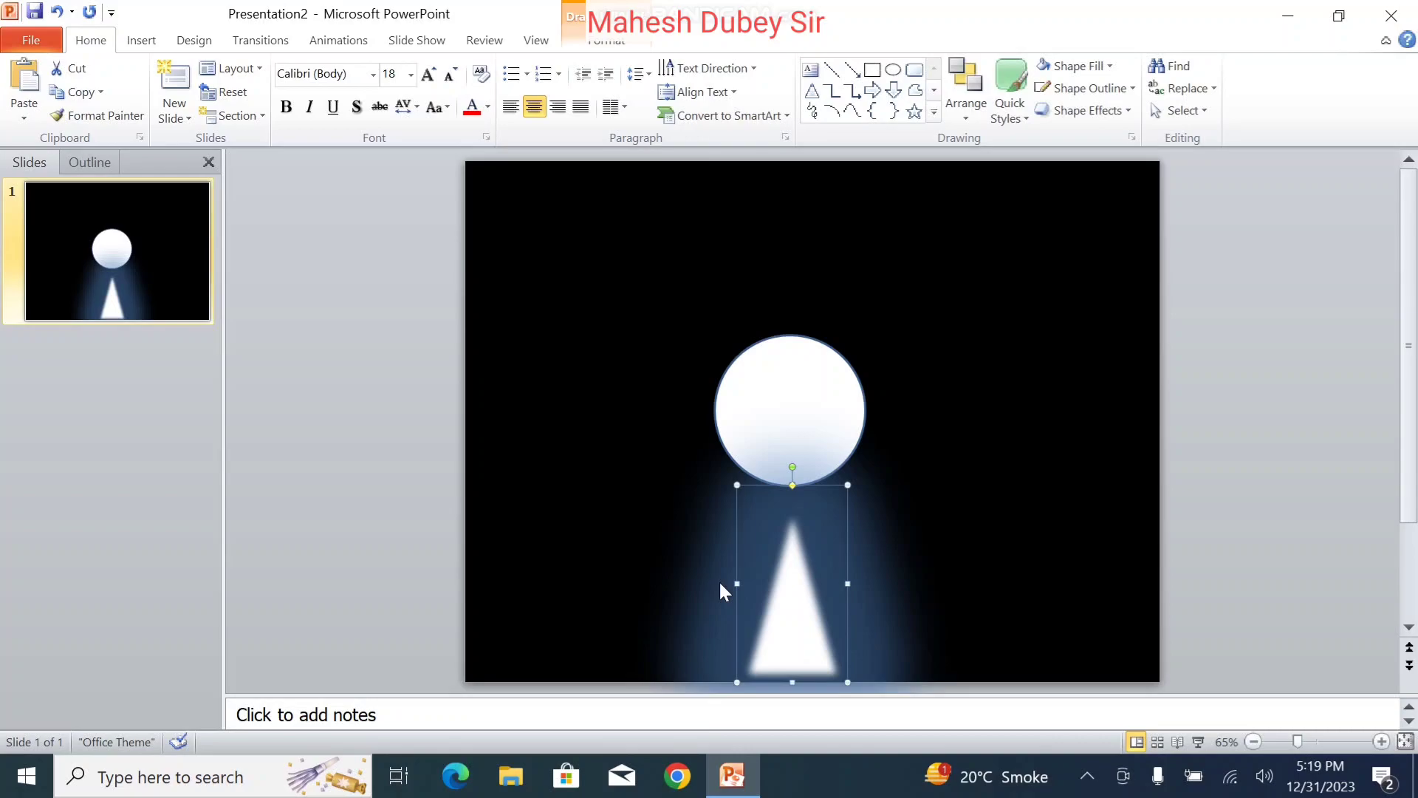
left_click(621, 351)
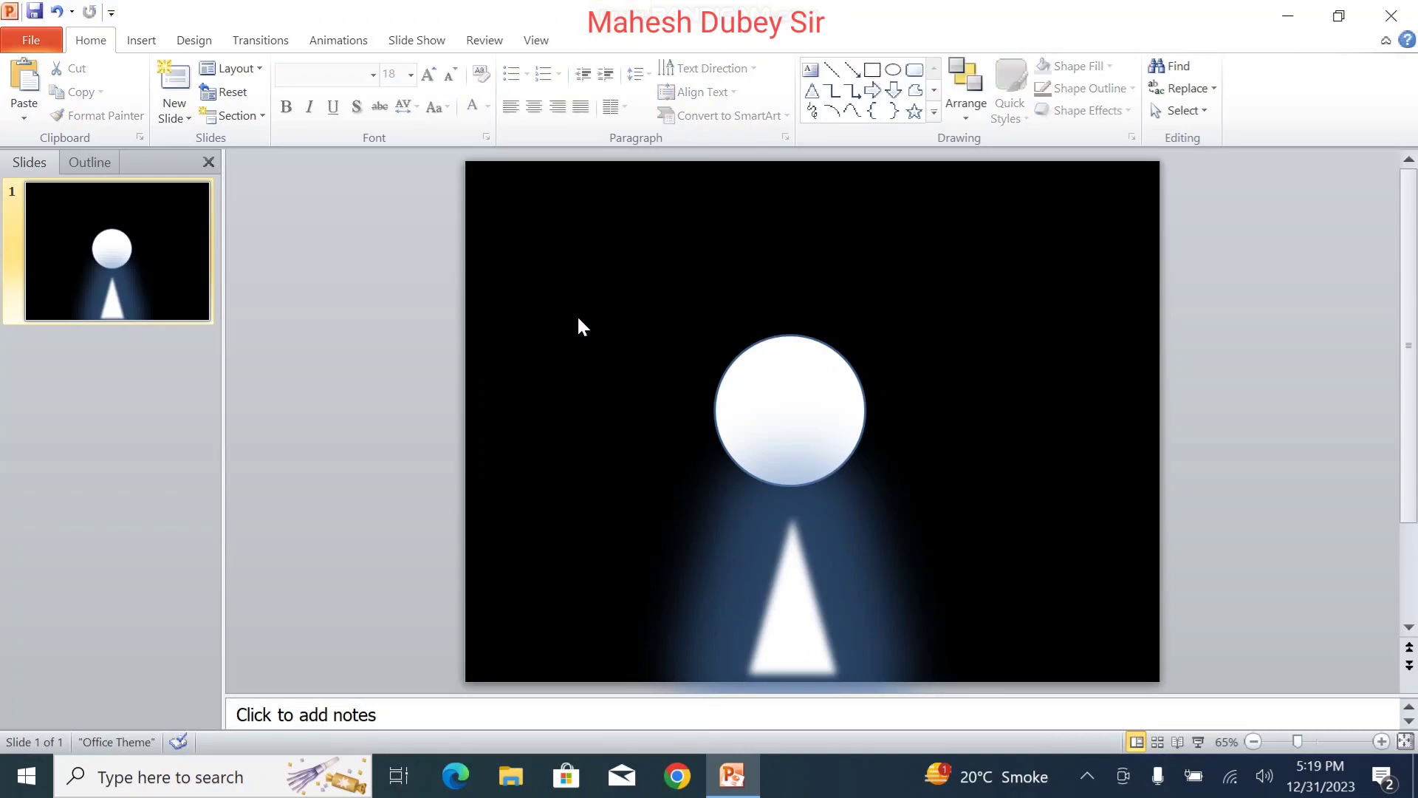
Draw a small 5-point star near the slide's top-left corner
left_click(134, 41)
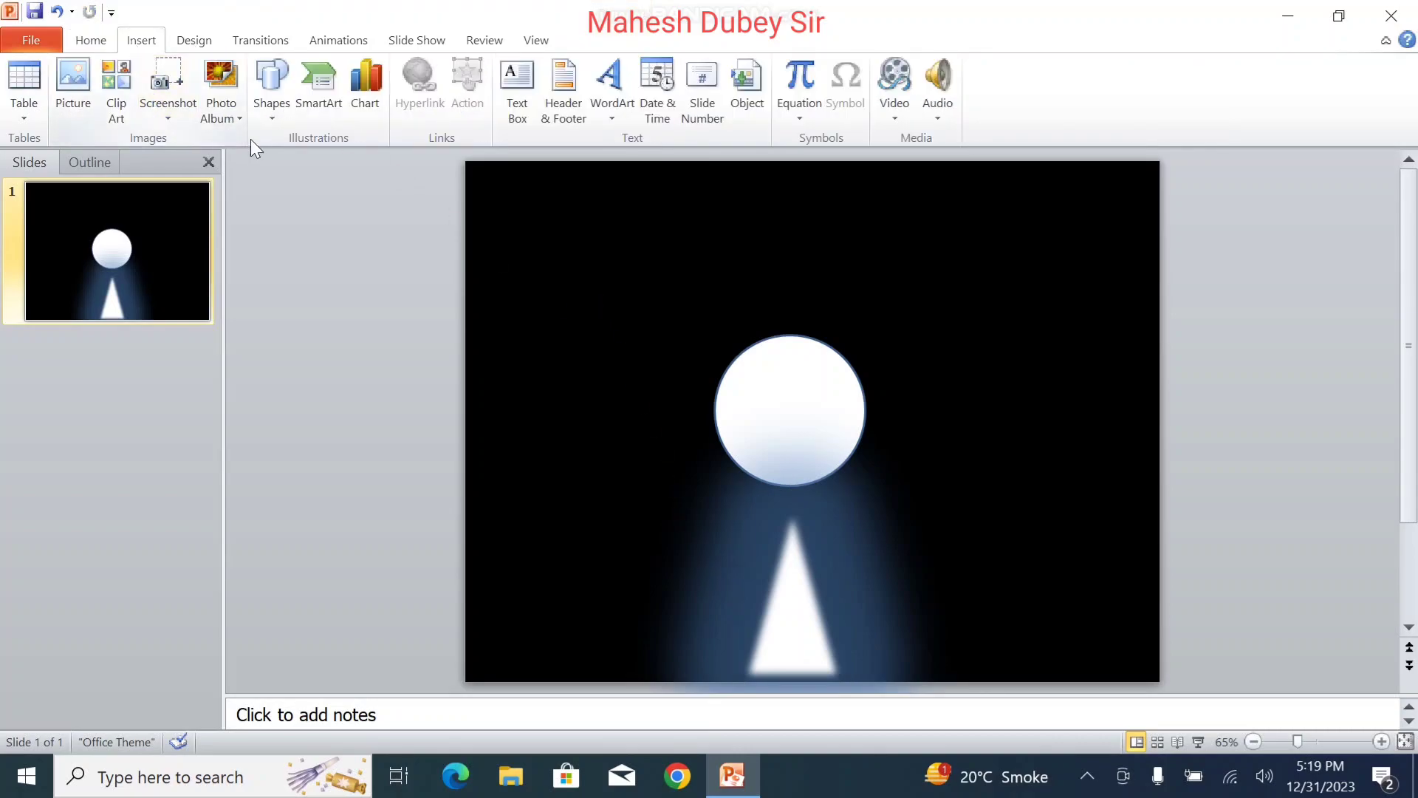
left_click(273, 96)
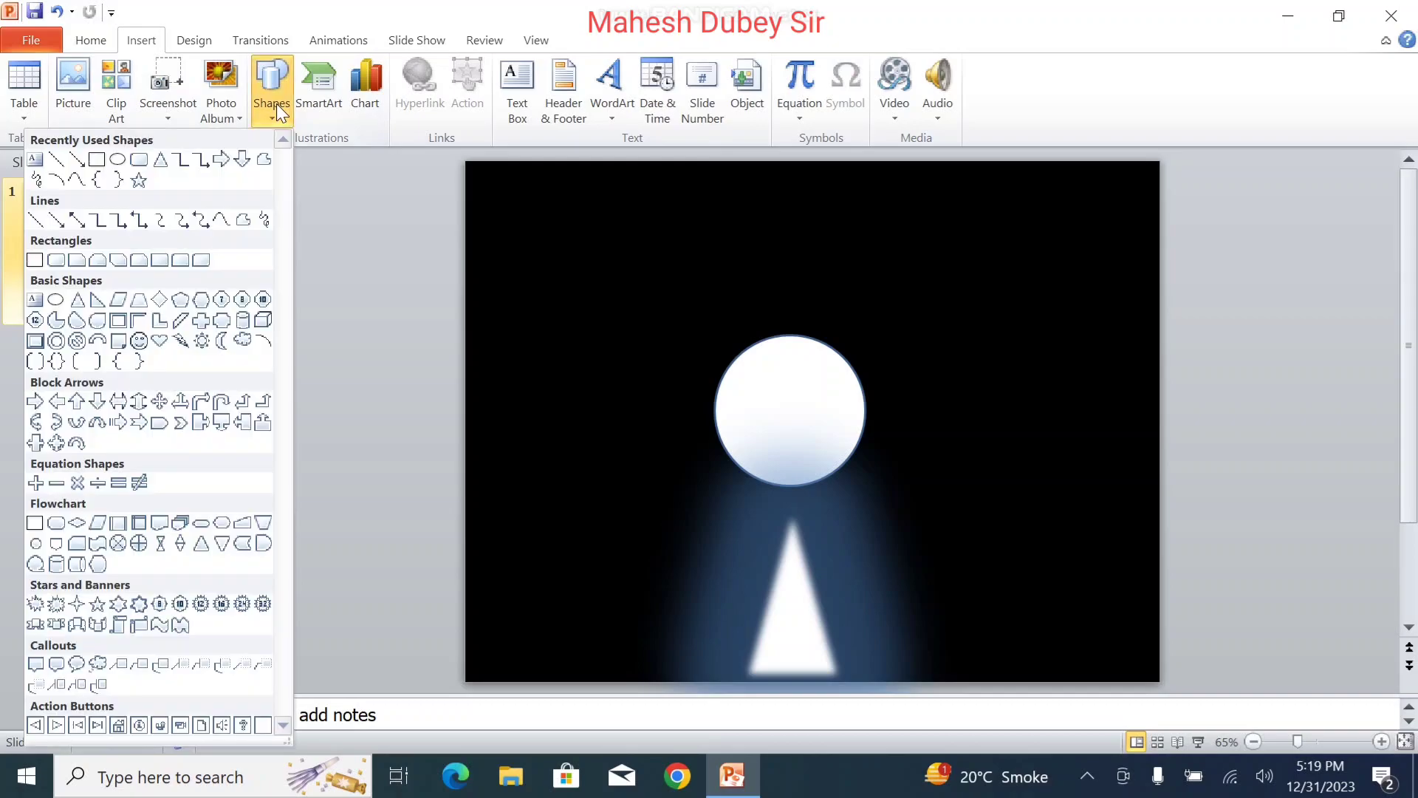
left_click(140, 179)
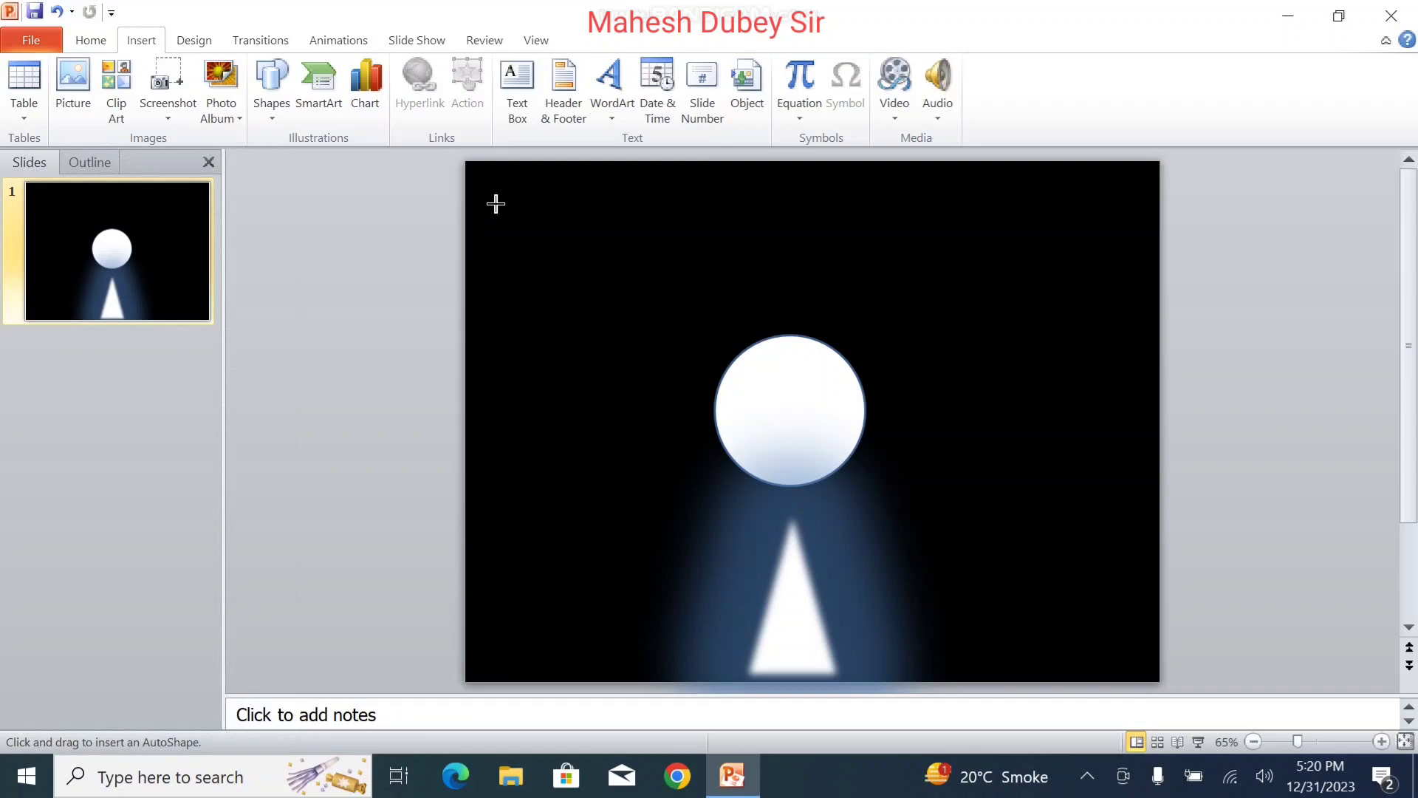
left_click_drag(492, 198, 541, 242)
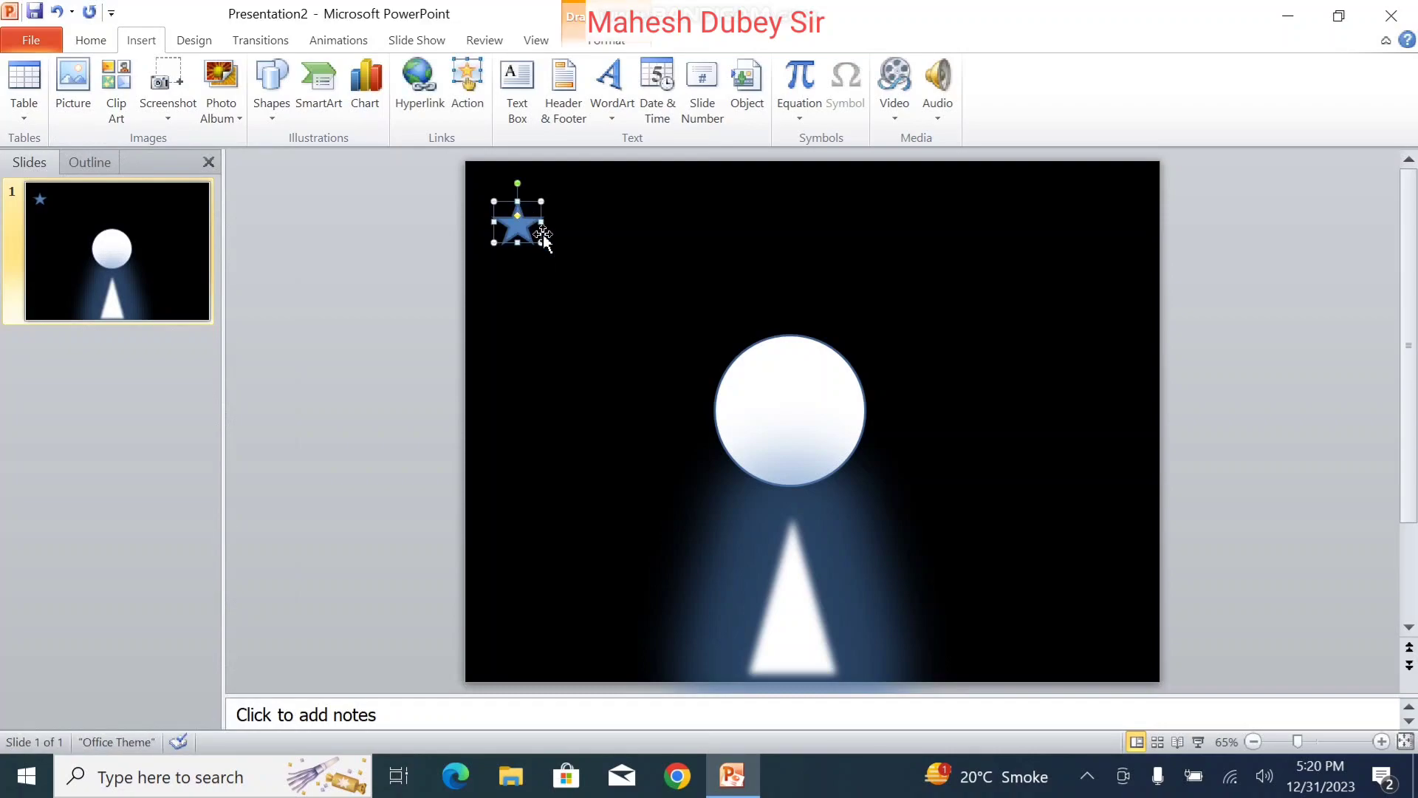
Undo the accidental star duplicate so only one top-left star remains
left_click_drag(543, 236, 552, 248)
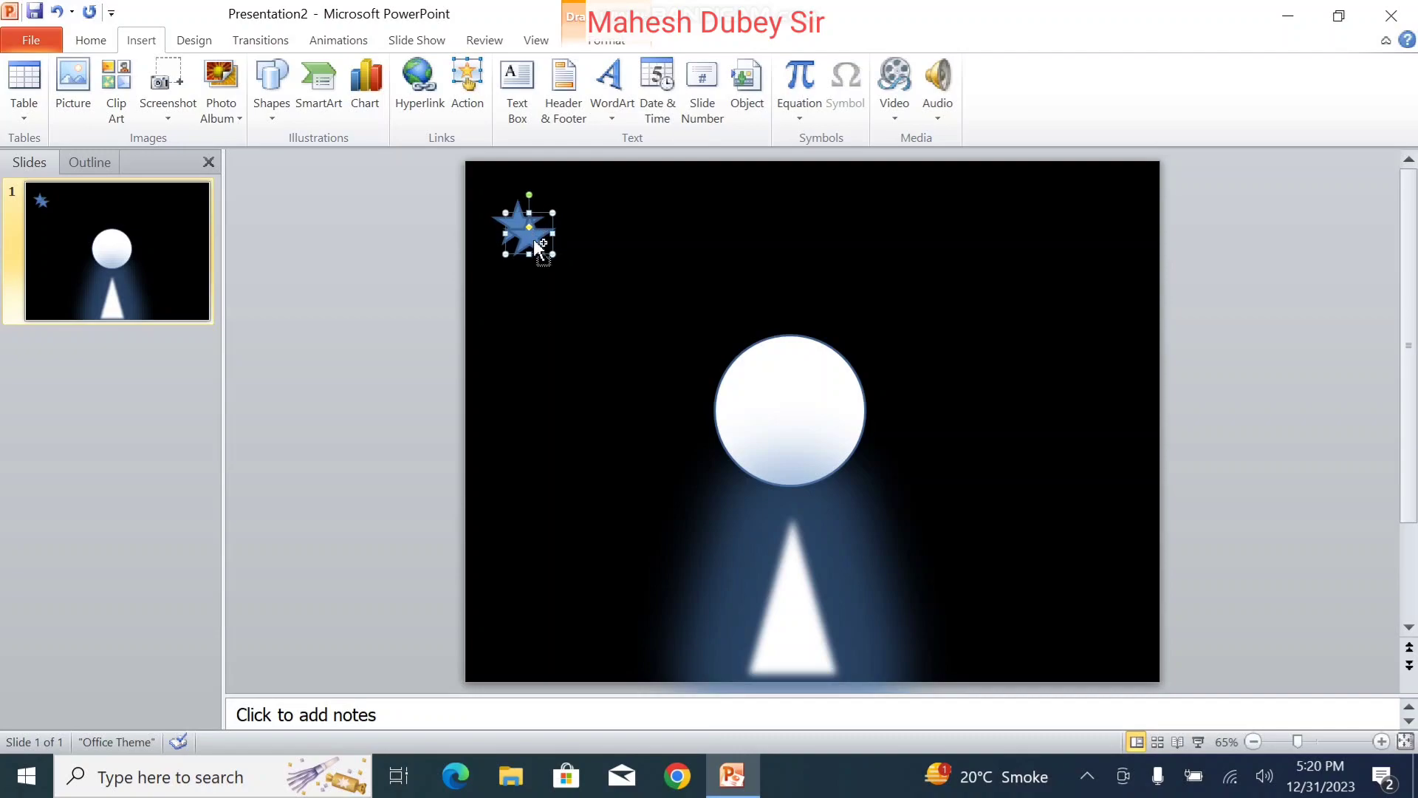
key("ctrl+z")
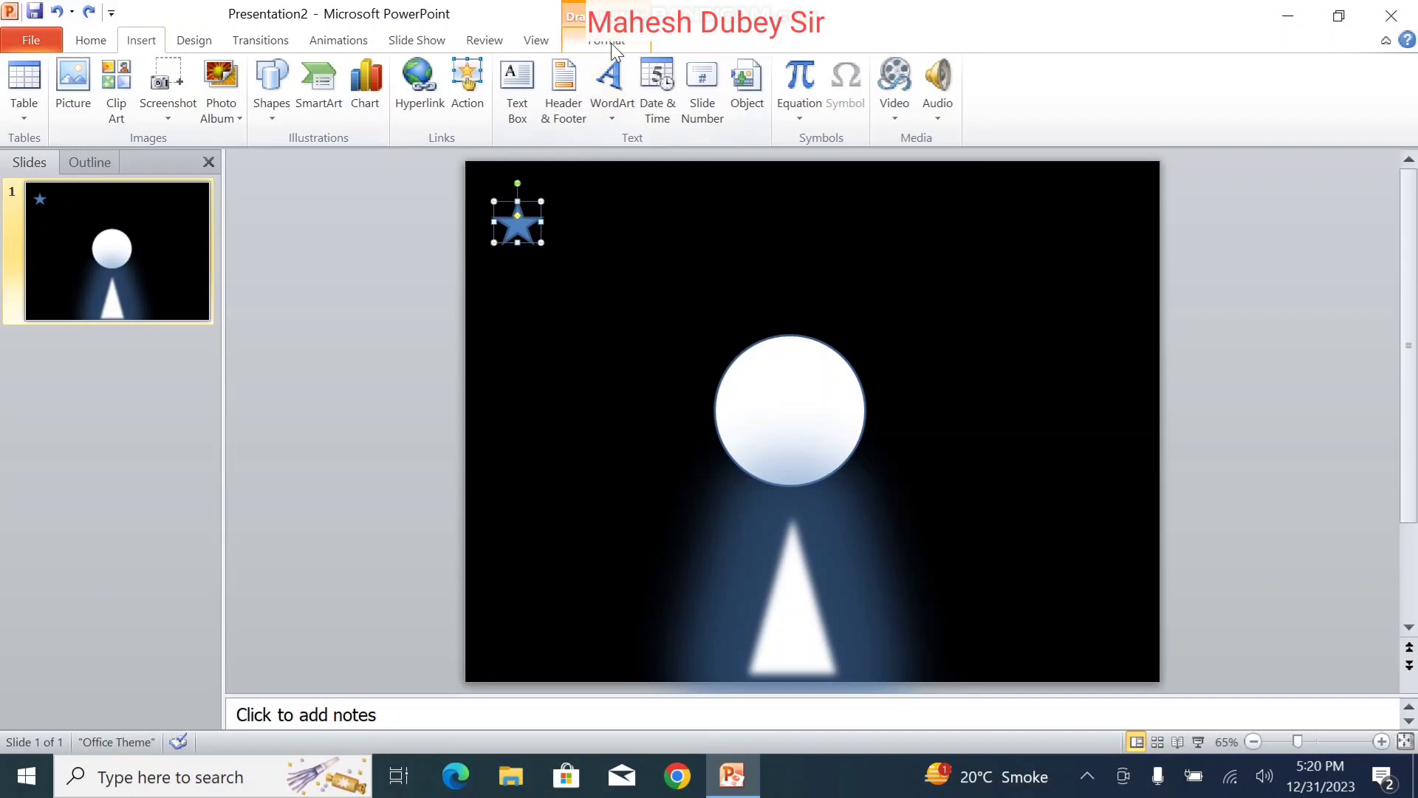
left_click(609, 42)
Give the star a white fill, a white outline and a red glow
left_click(693, 68)
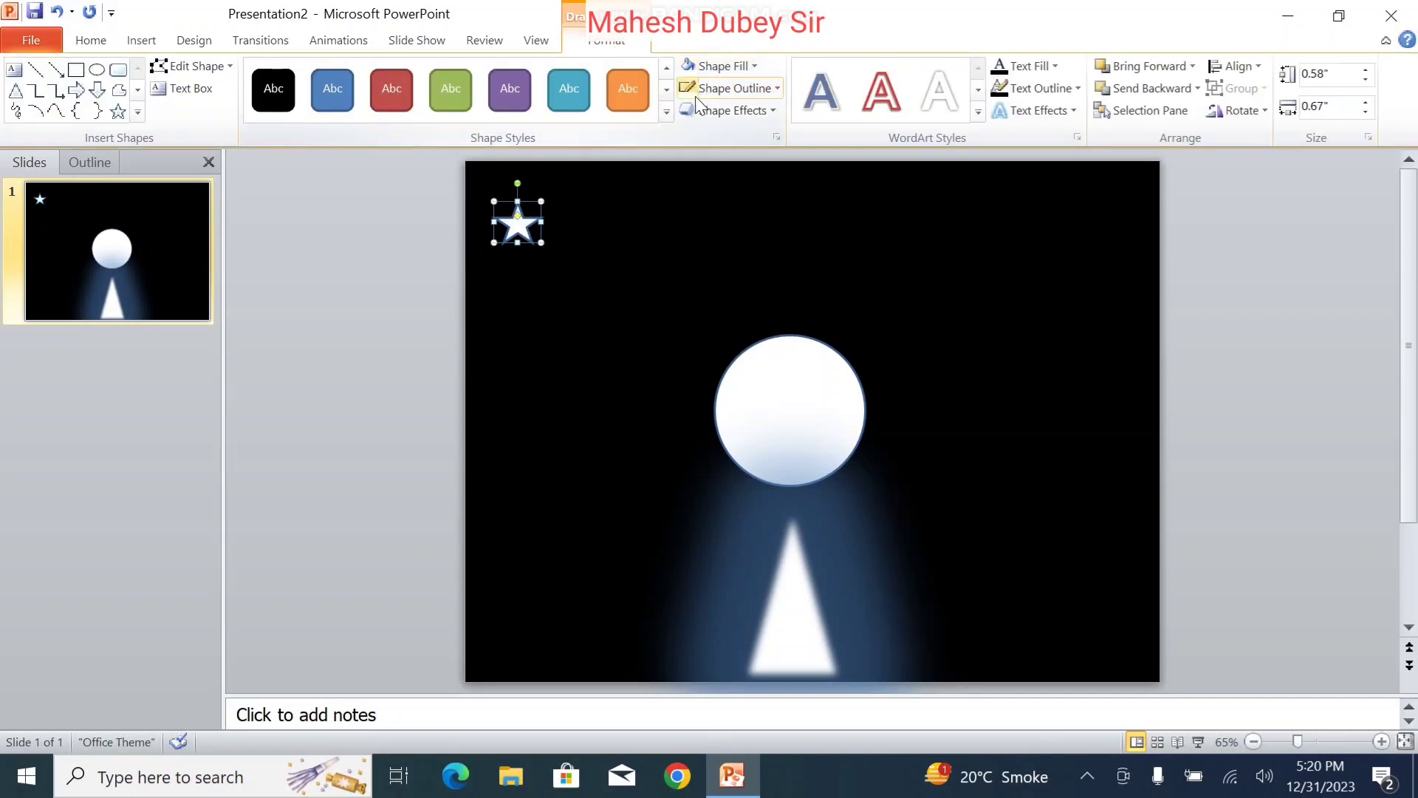
left_click(697, 96)
left_click(713, 111)
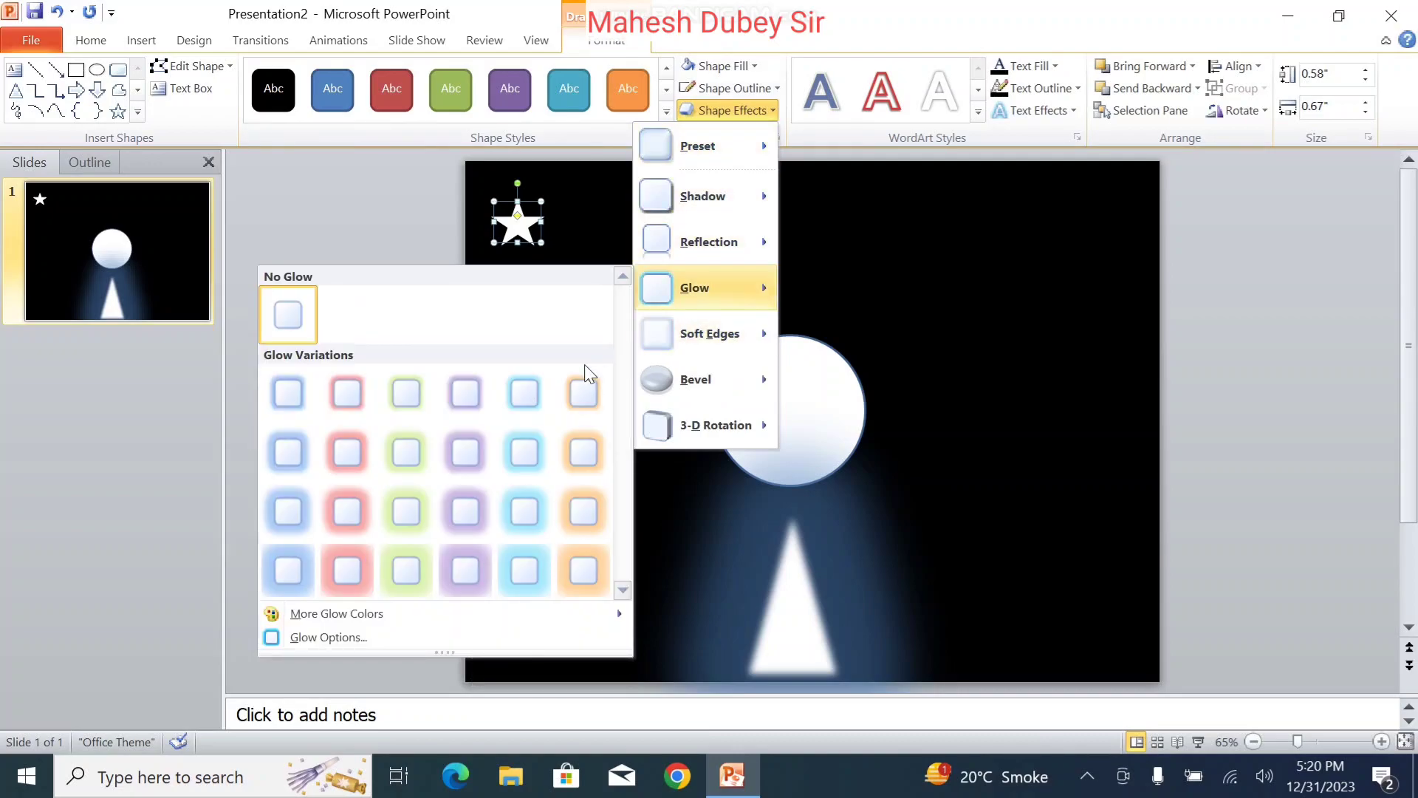
mouse_move(695, 287)
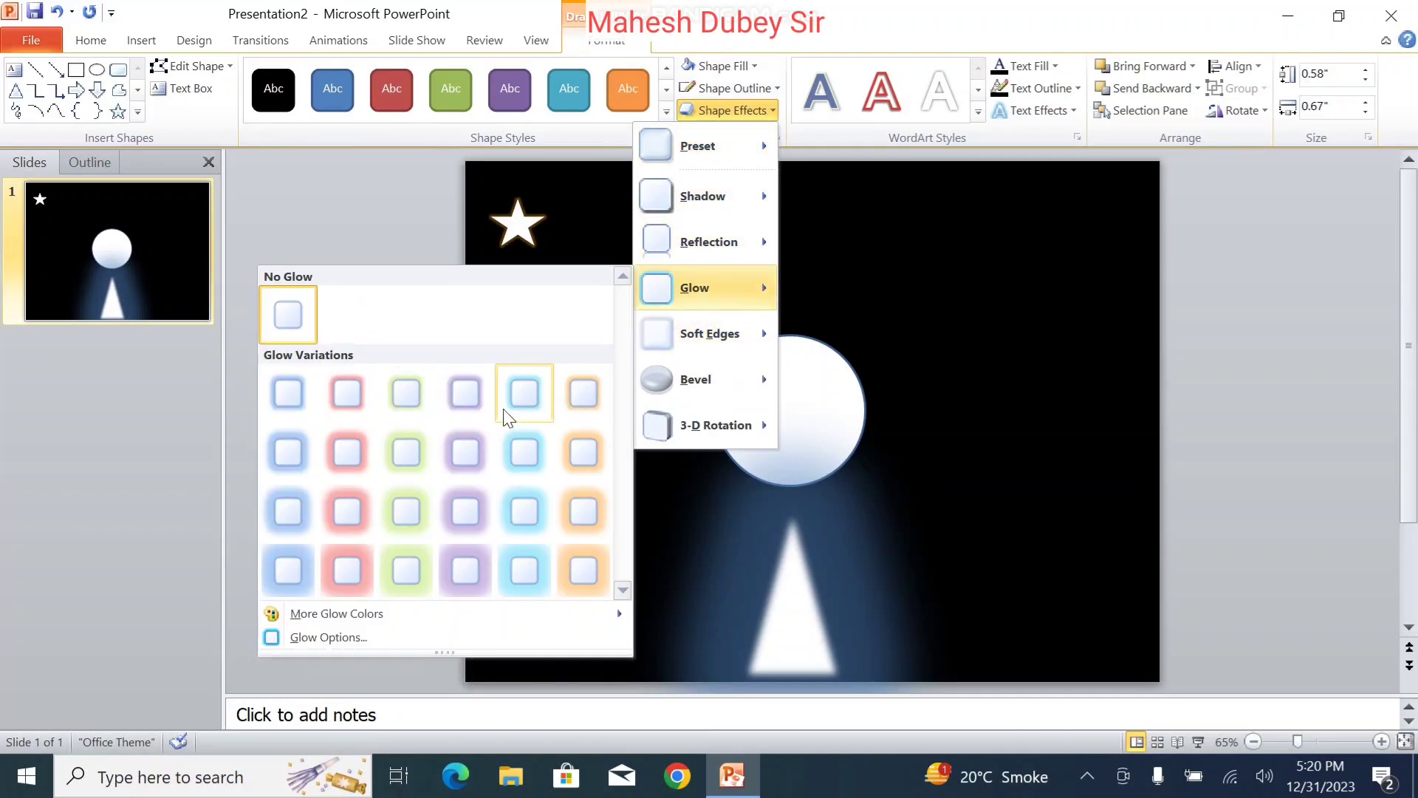
left_click(333, 402)
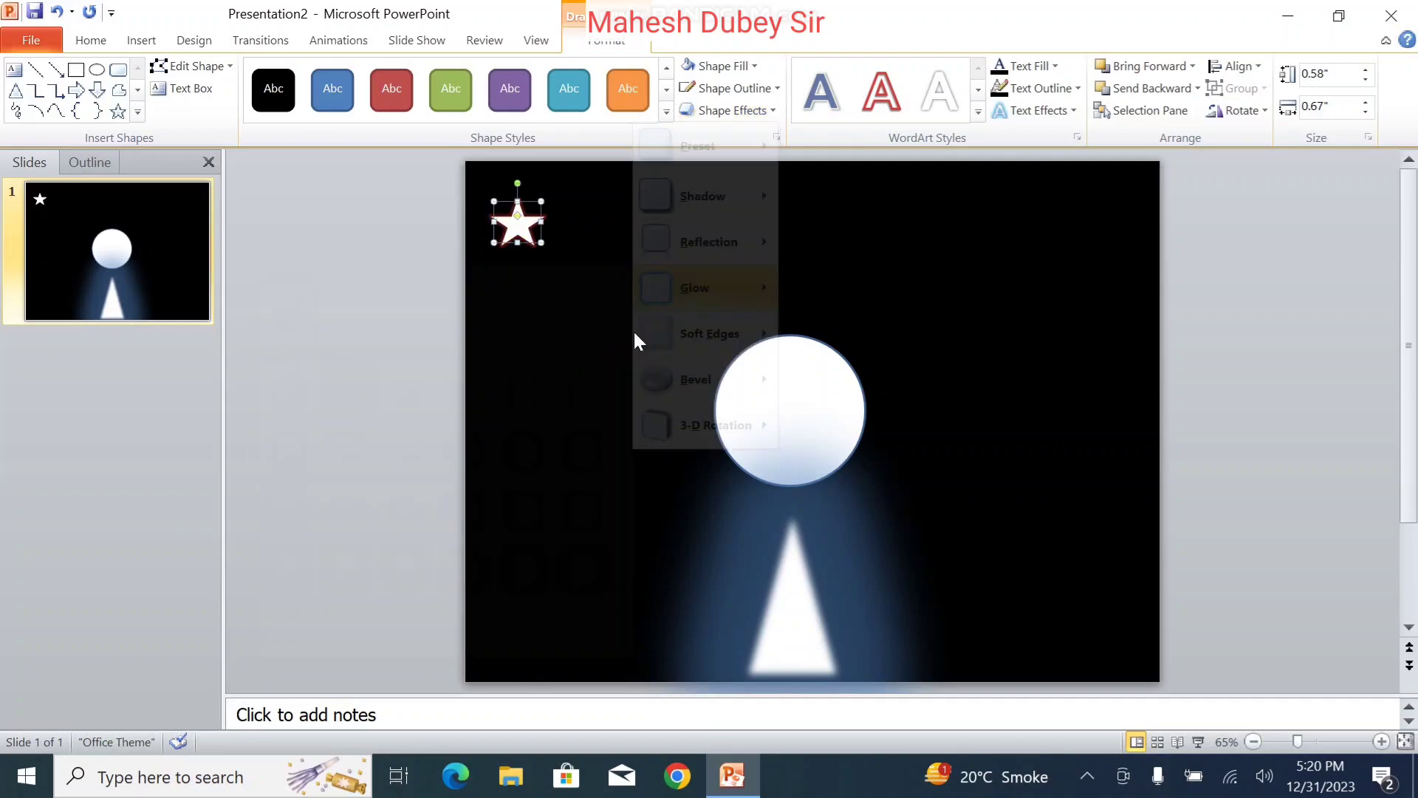
Add a Half Reflection beneath the star and recheck its fill and outline colours
left_click(733, 110)
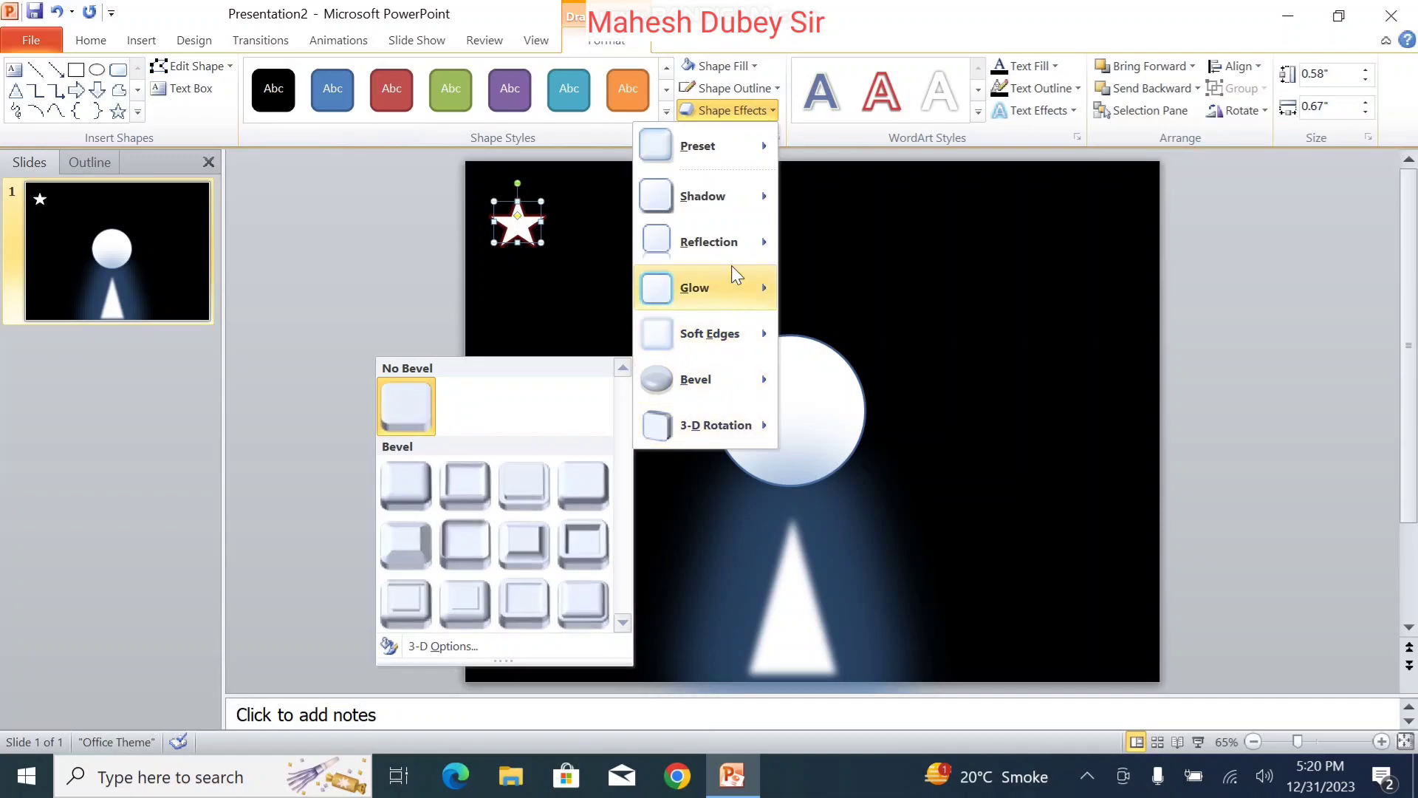
mouse_move(709, 241)
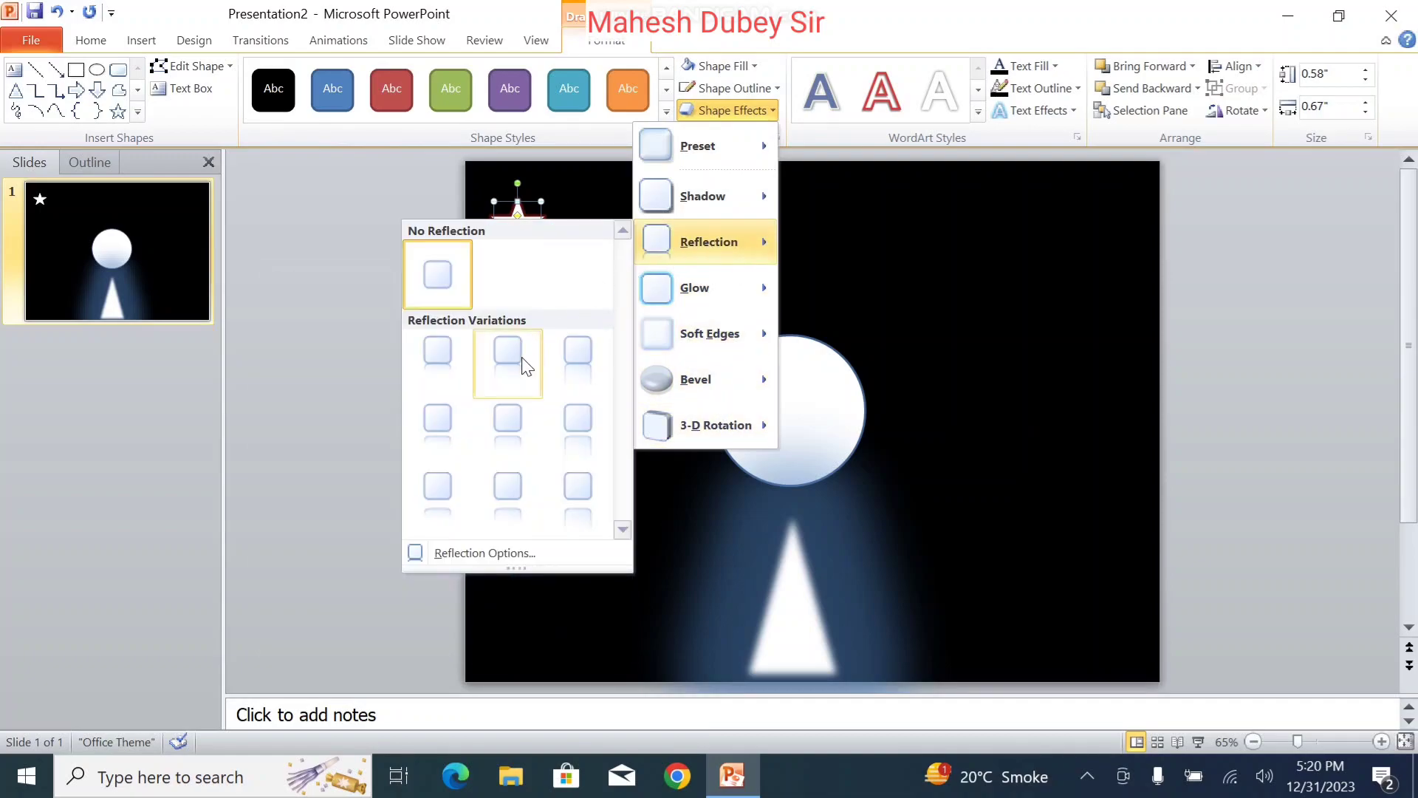
left_click(524, 364)
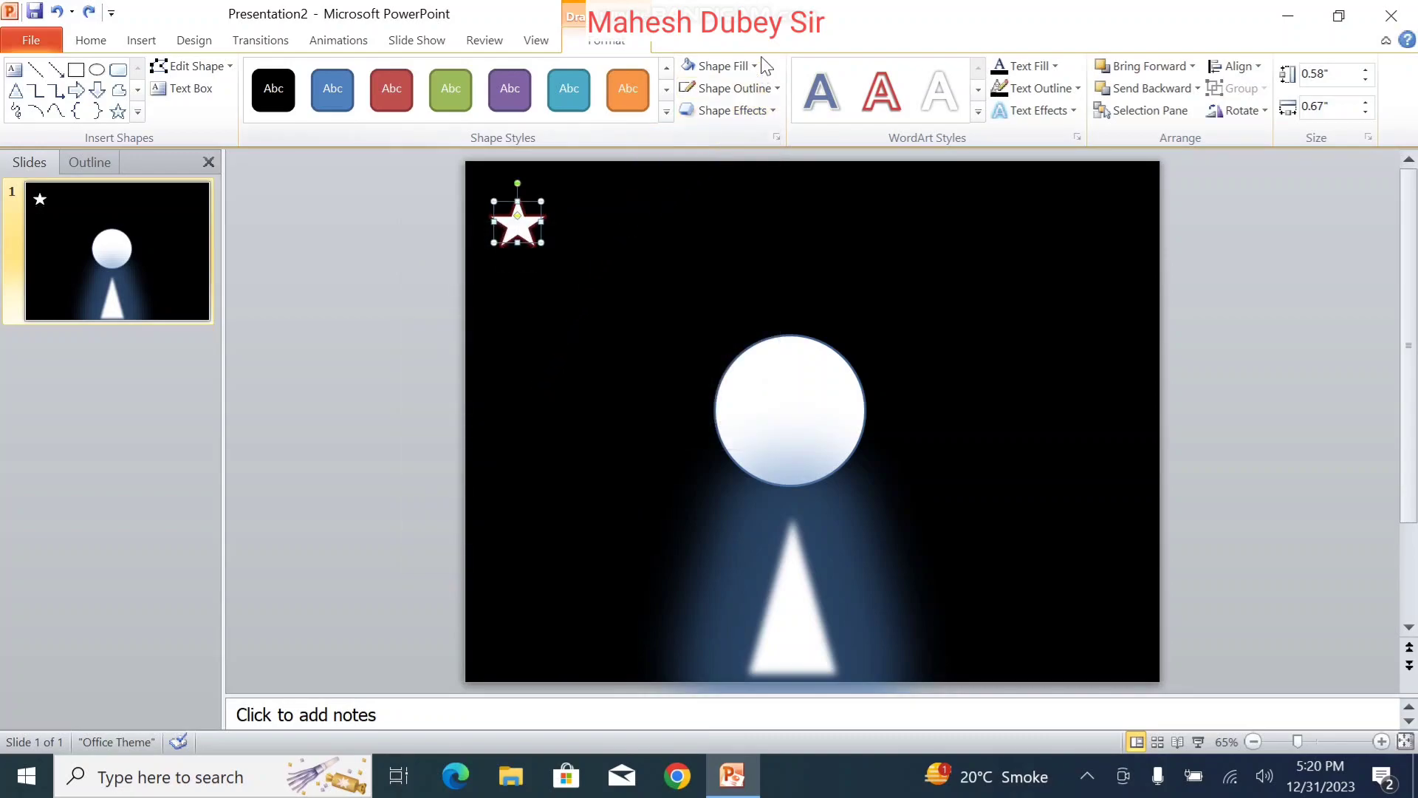
left_click(728, 67)
left_click(777, 88)
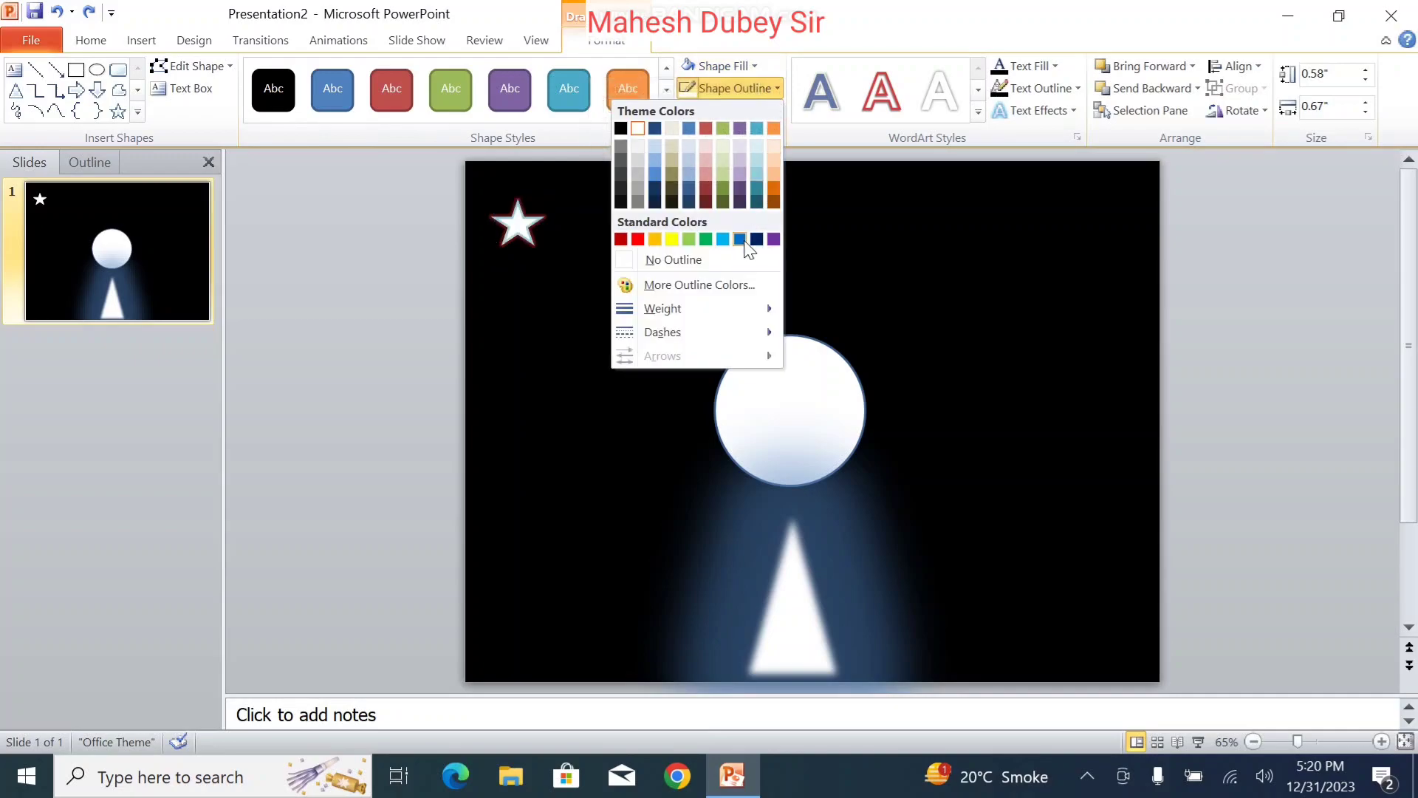
left_click(792, 127)
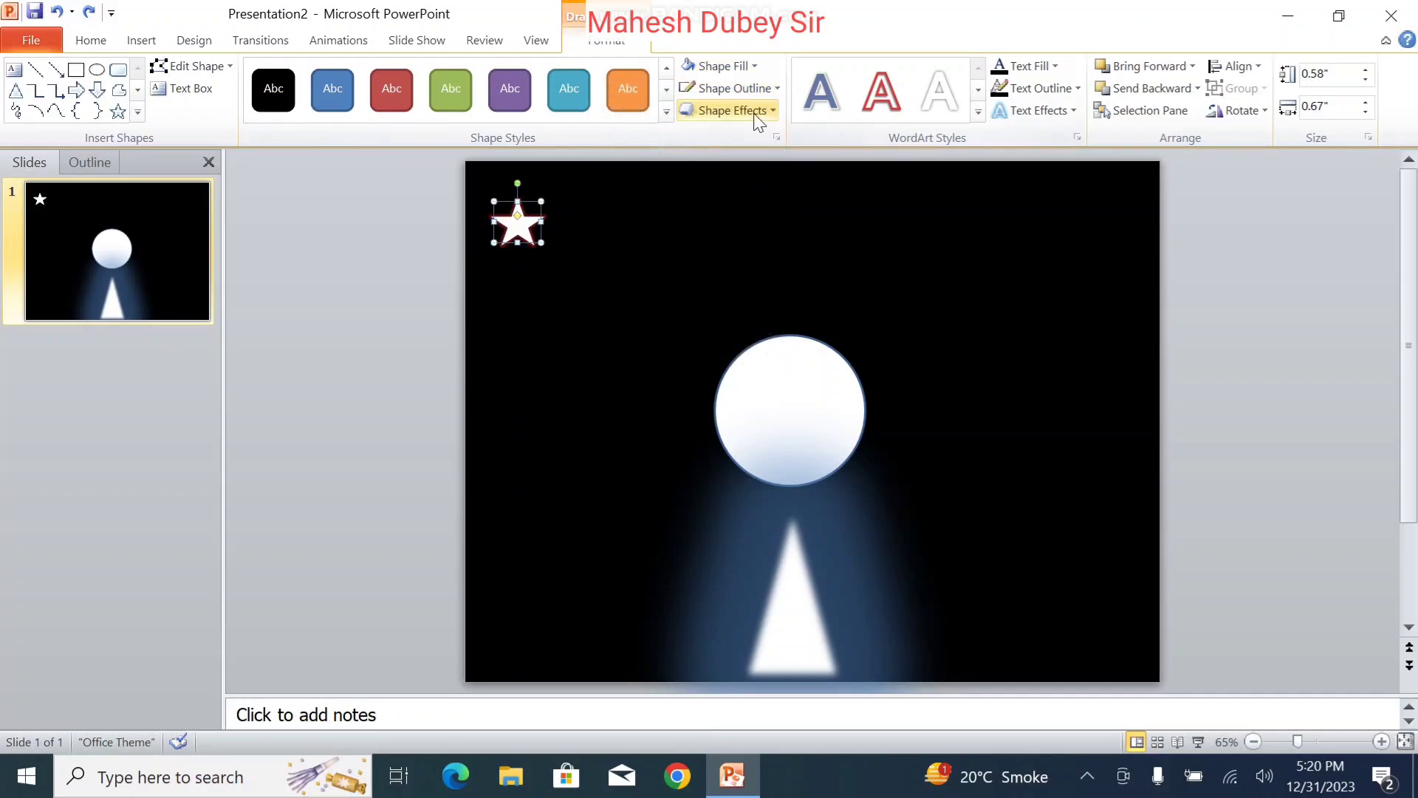
left_click(728, 110)
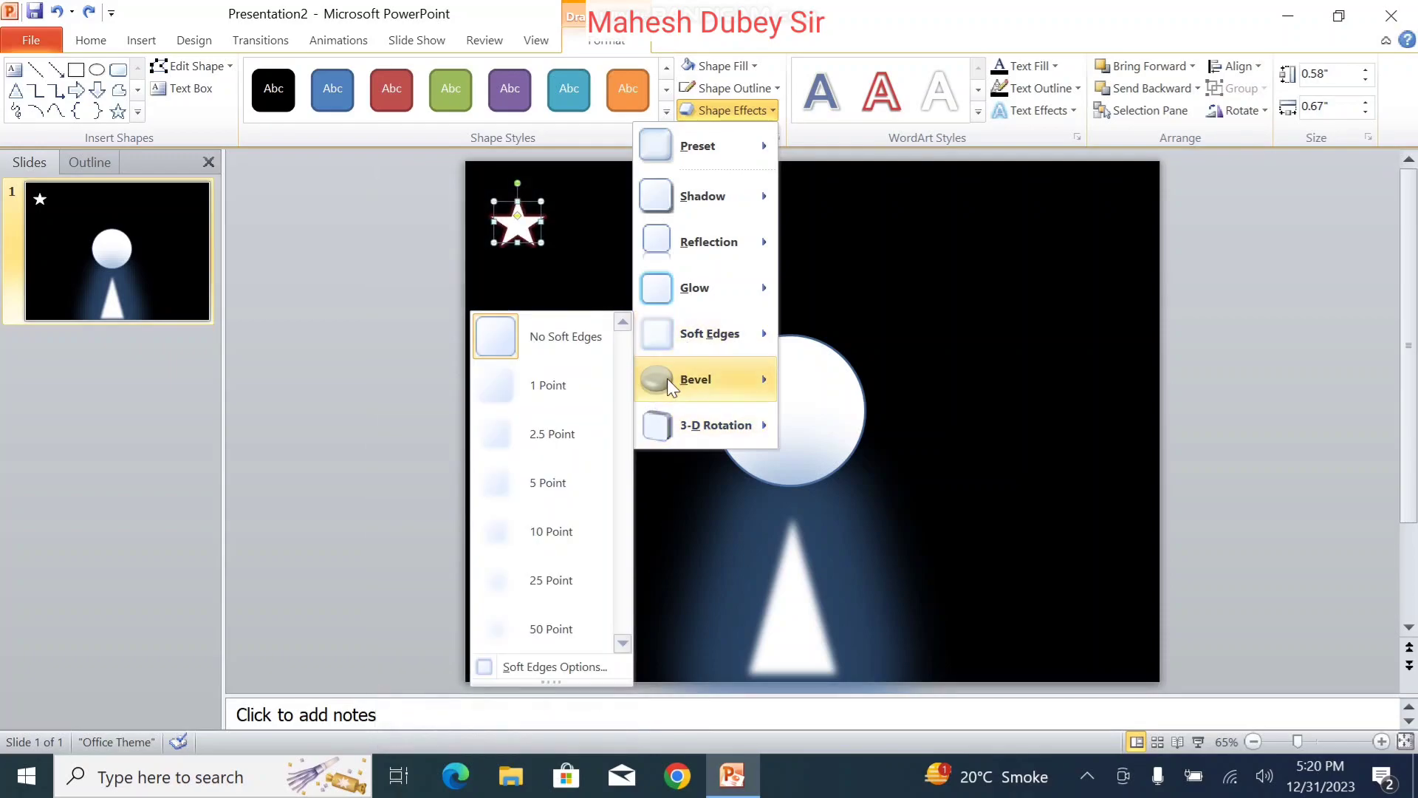
mouse_move(694, 287)
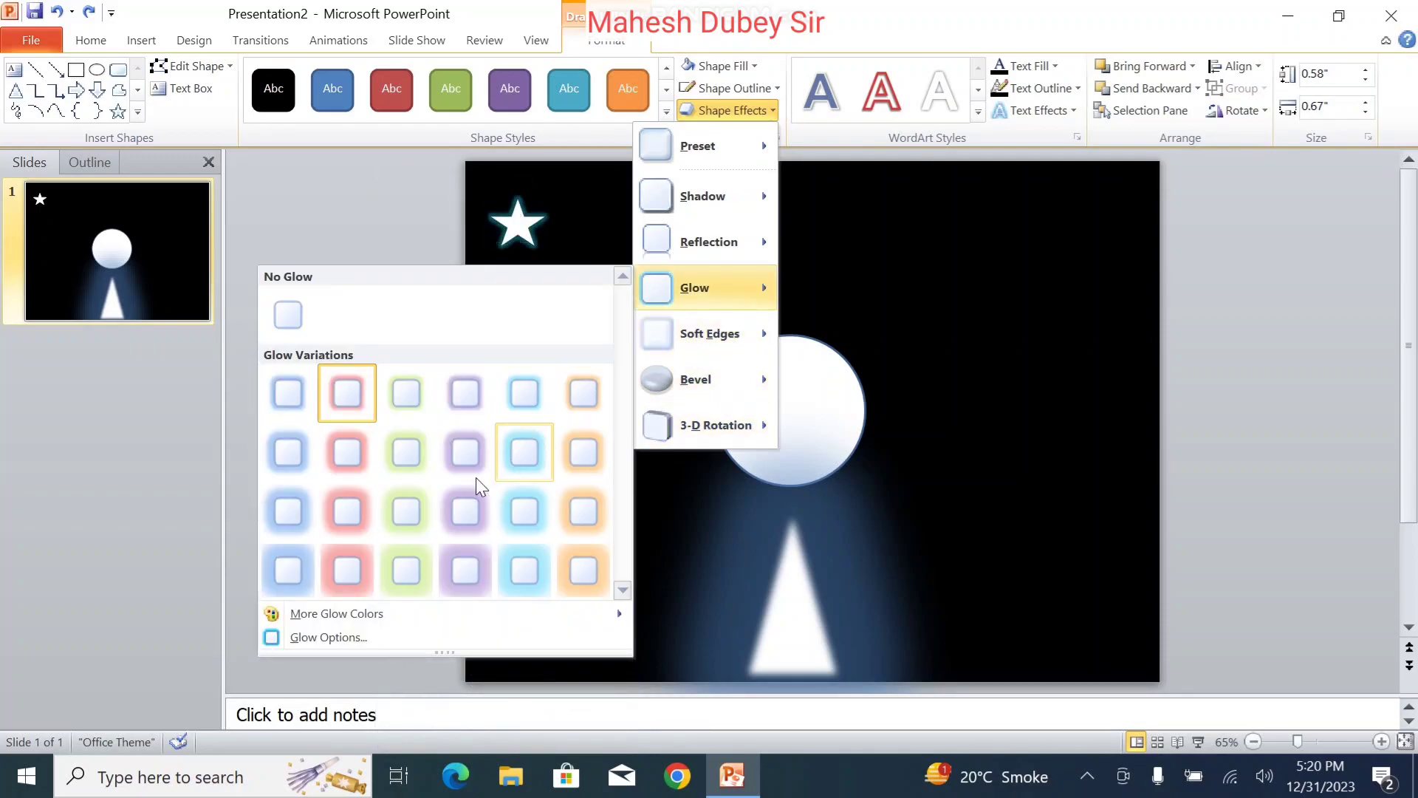
Set the star's soft edges to 2 pt and its glow colour to white
left_click(341, 640)
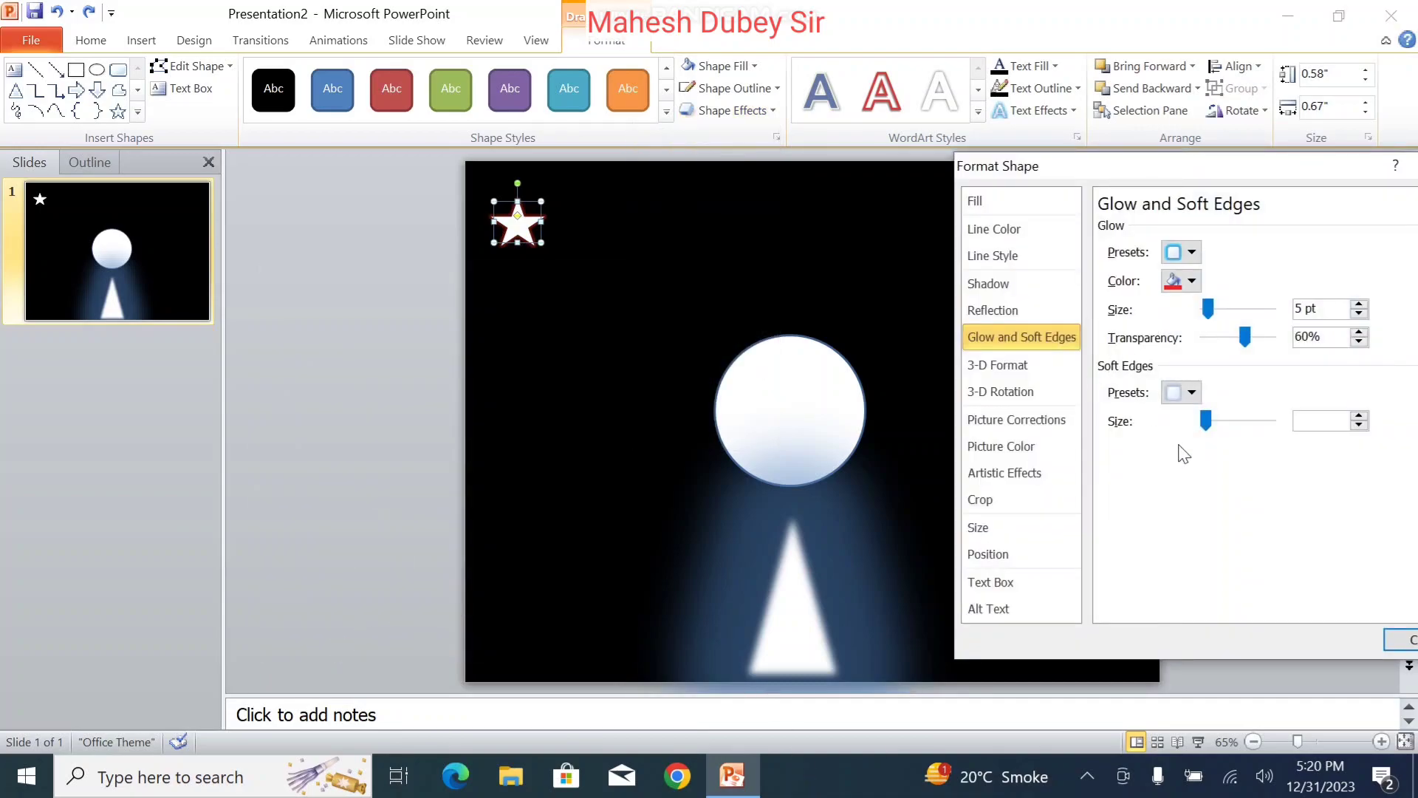
left_click(1182, 393)
left_click(1150, 473)
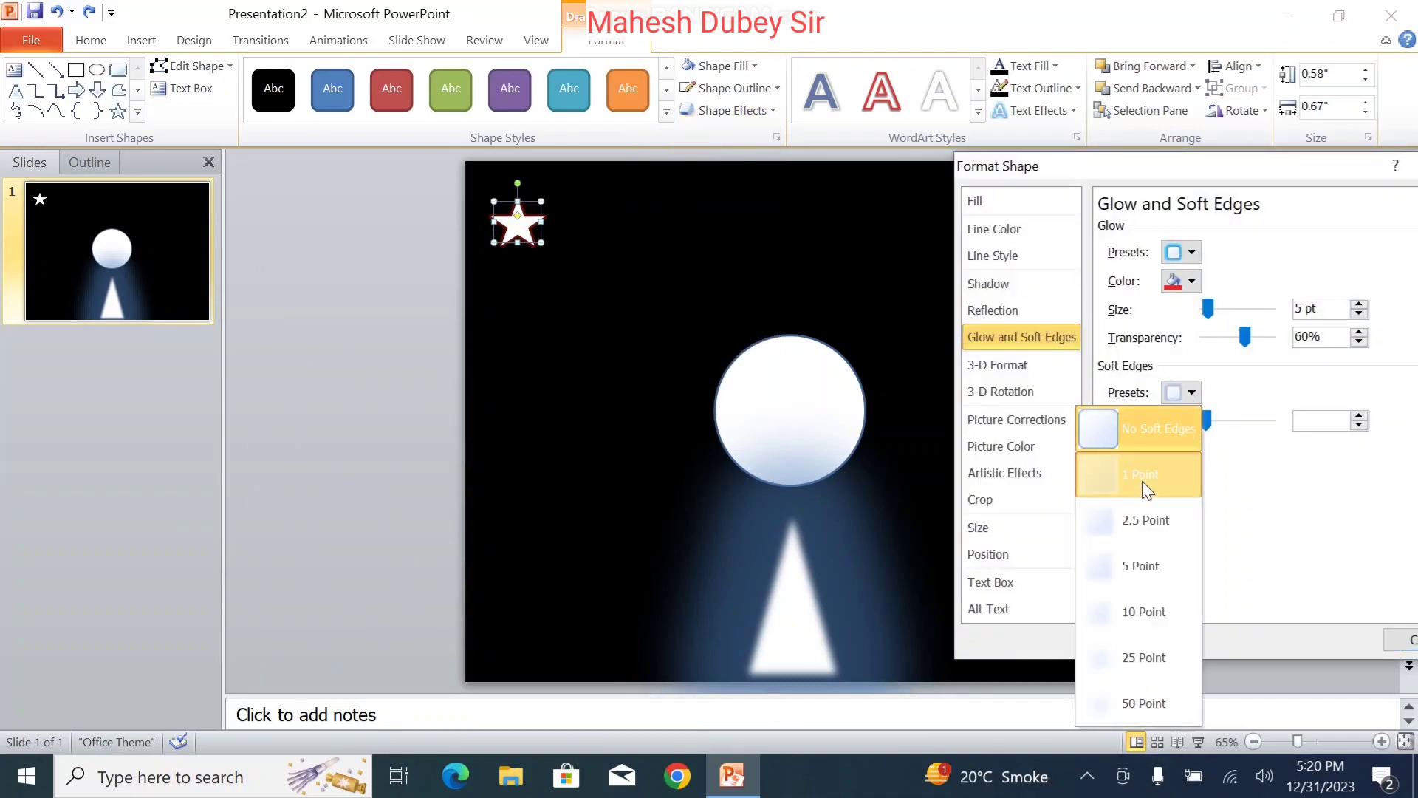
left_click_drag(1207, 419, 1218, 421)
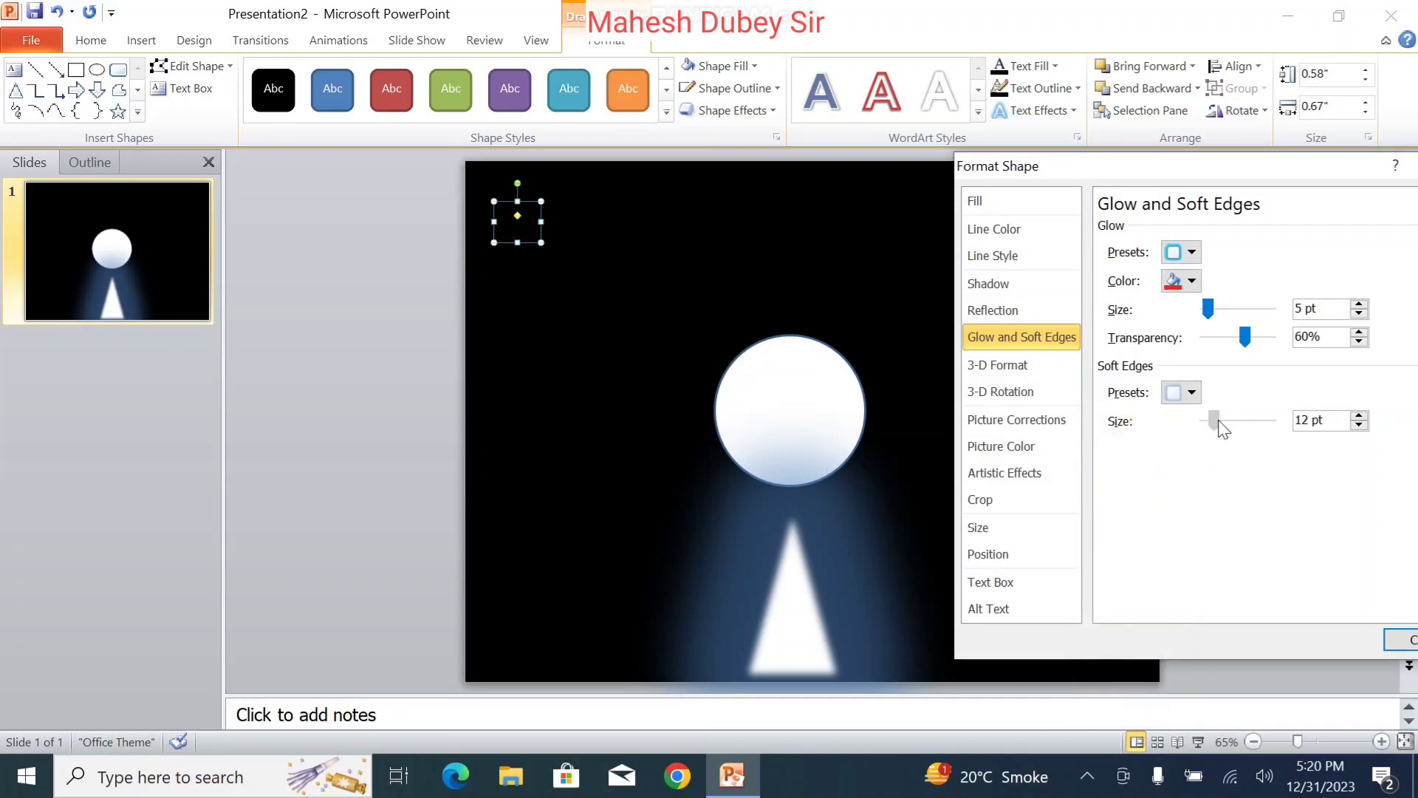
left_click(1359, 426)
left_click(1182, 281)
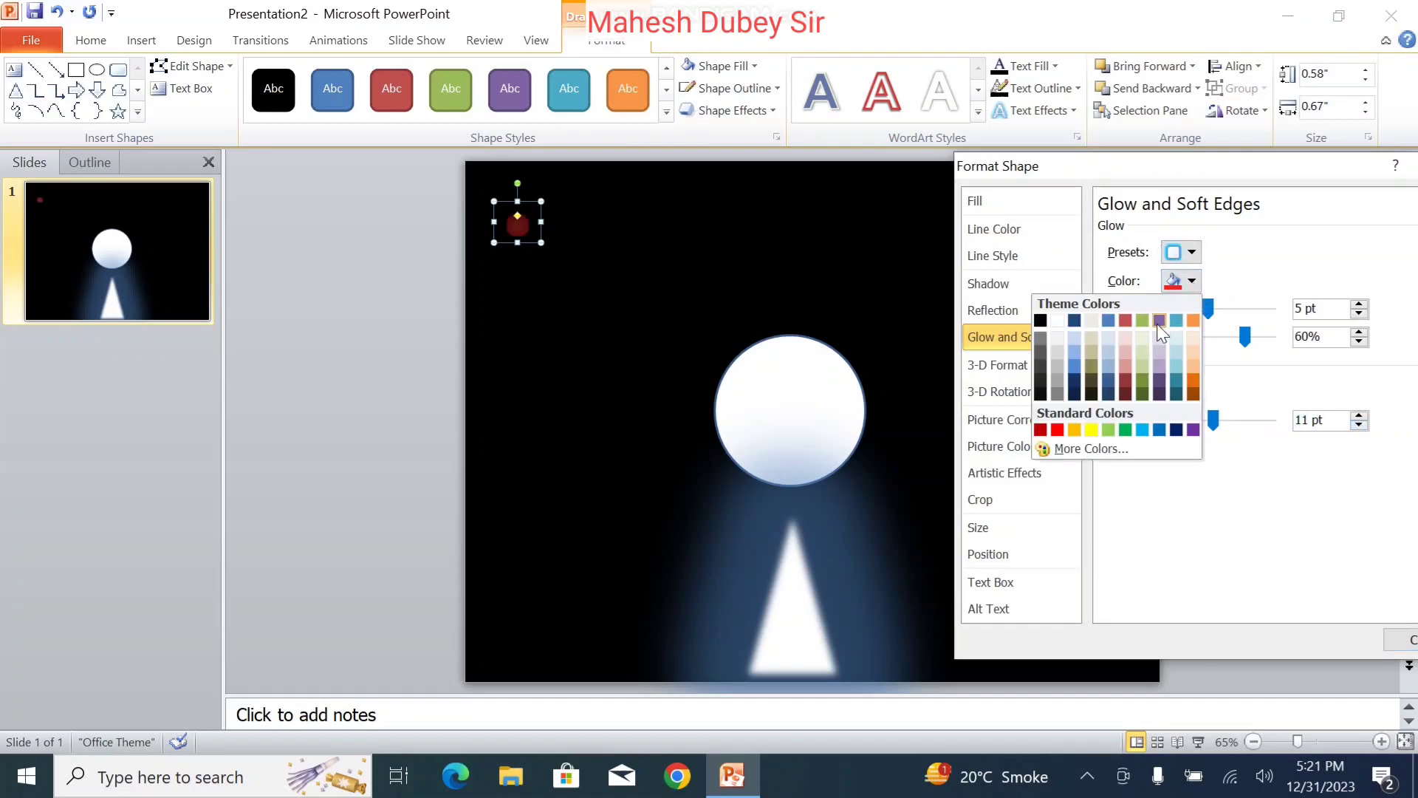
left_click(1057, 320)
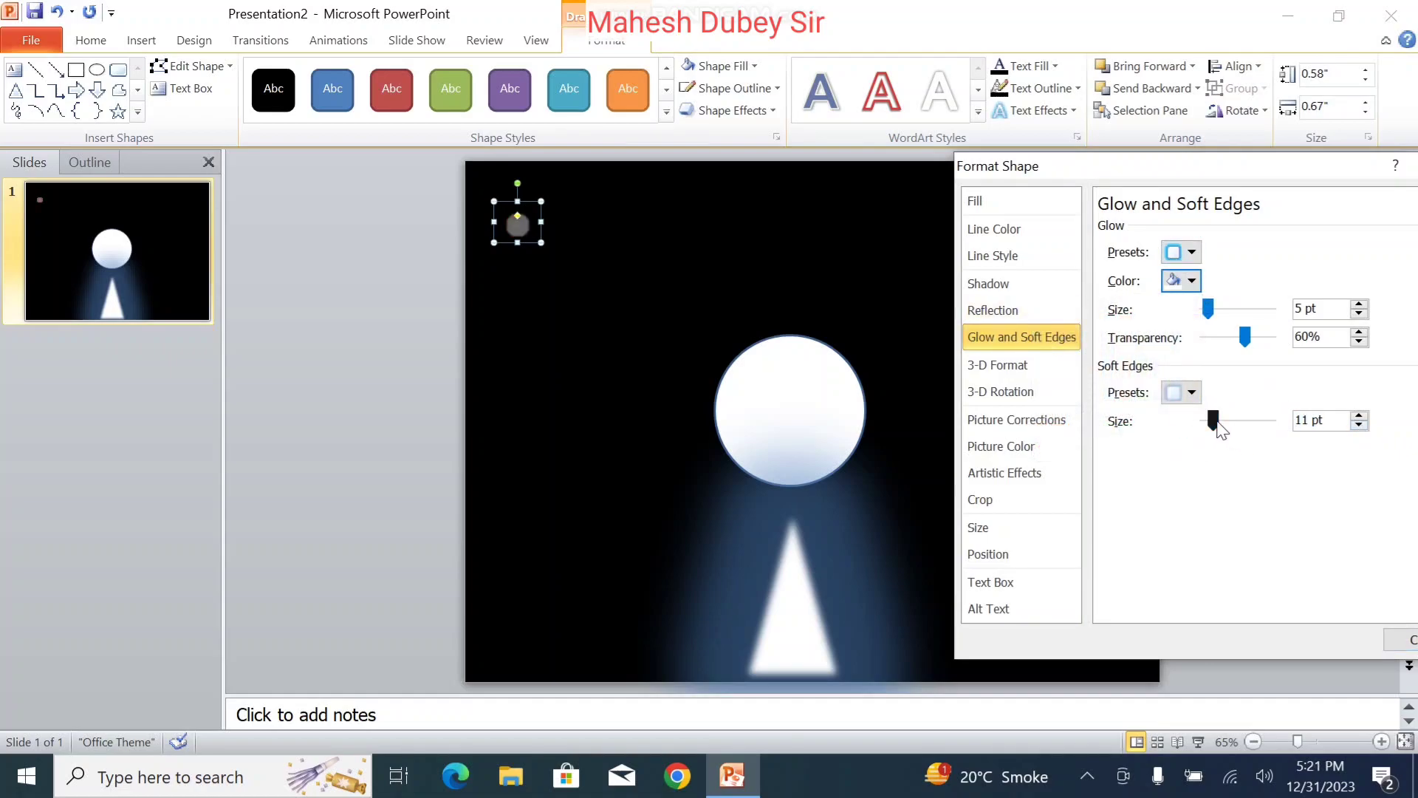
left_click_drag(1217, 424, 1216, 426)
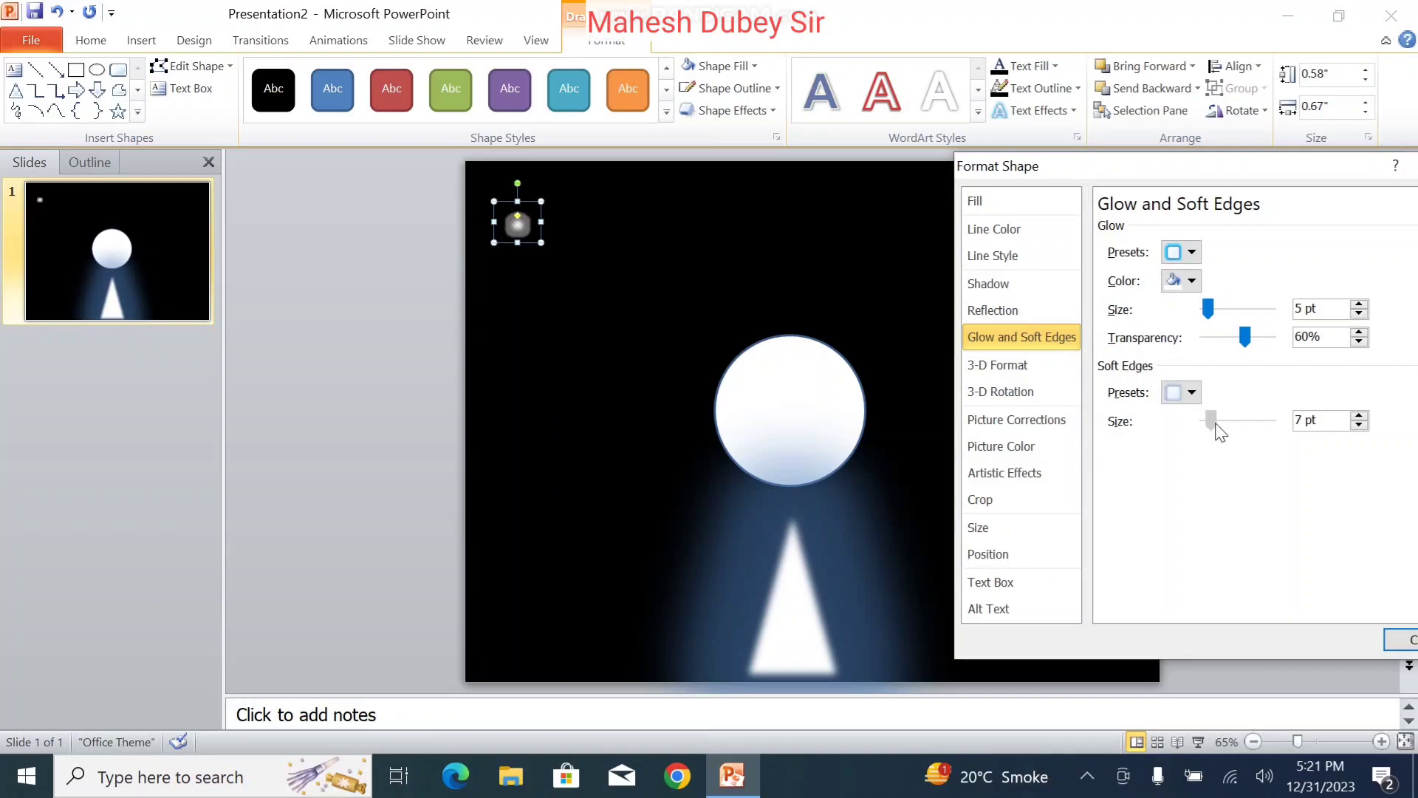
left_click(1359, 426)
left_click(1359, 426)
left_click(1359, 425)
left_click(1359, 425)
left_click(1359, 425)
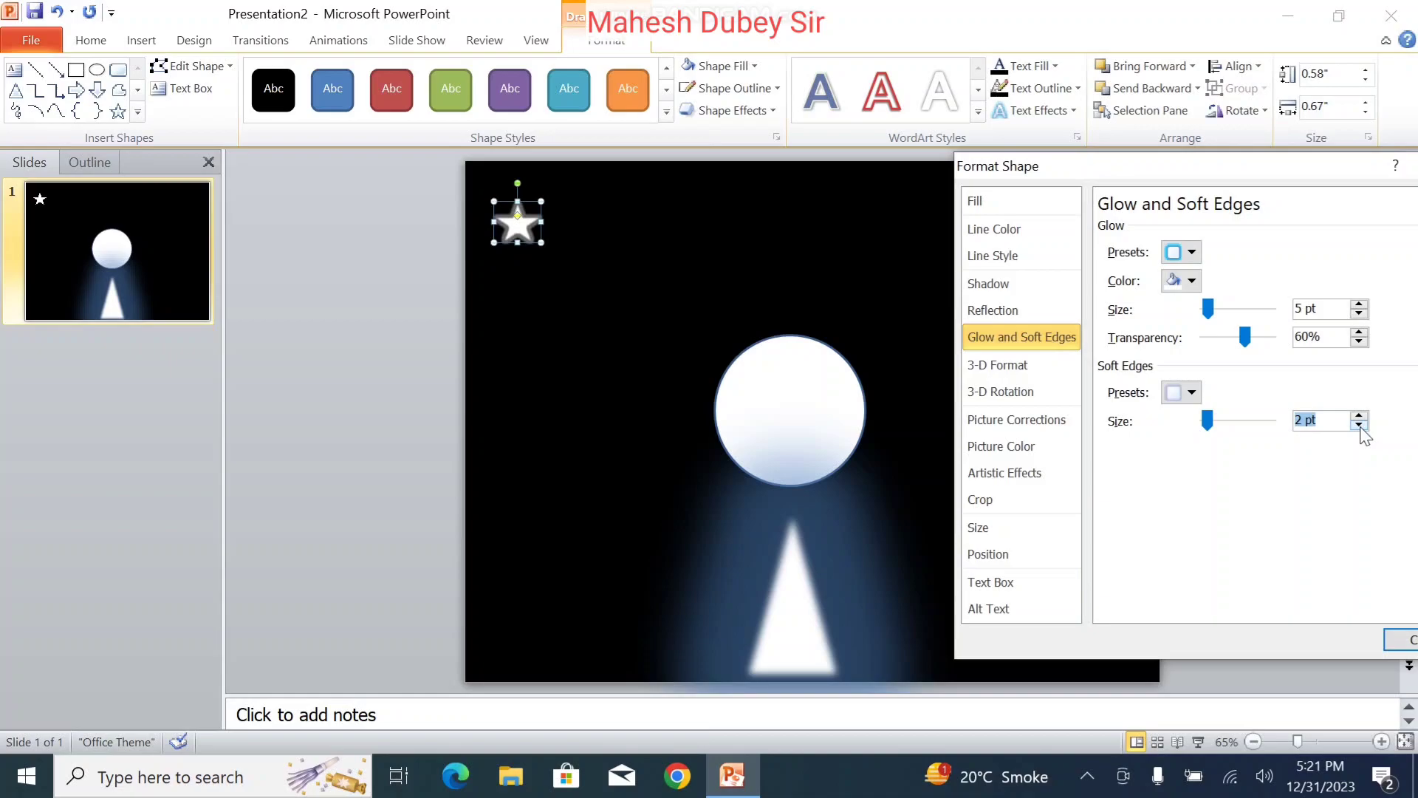
Give the star a 19 pt light-blue glow at 26% transparency and 0% reflection size
left_click(1182, 252)
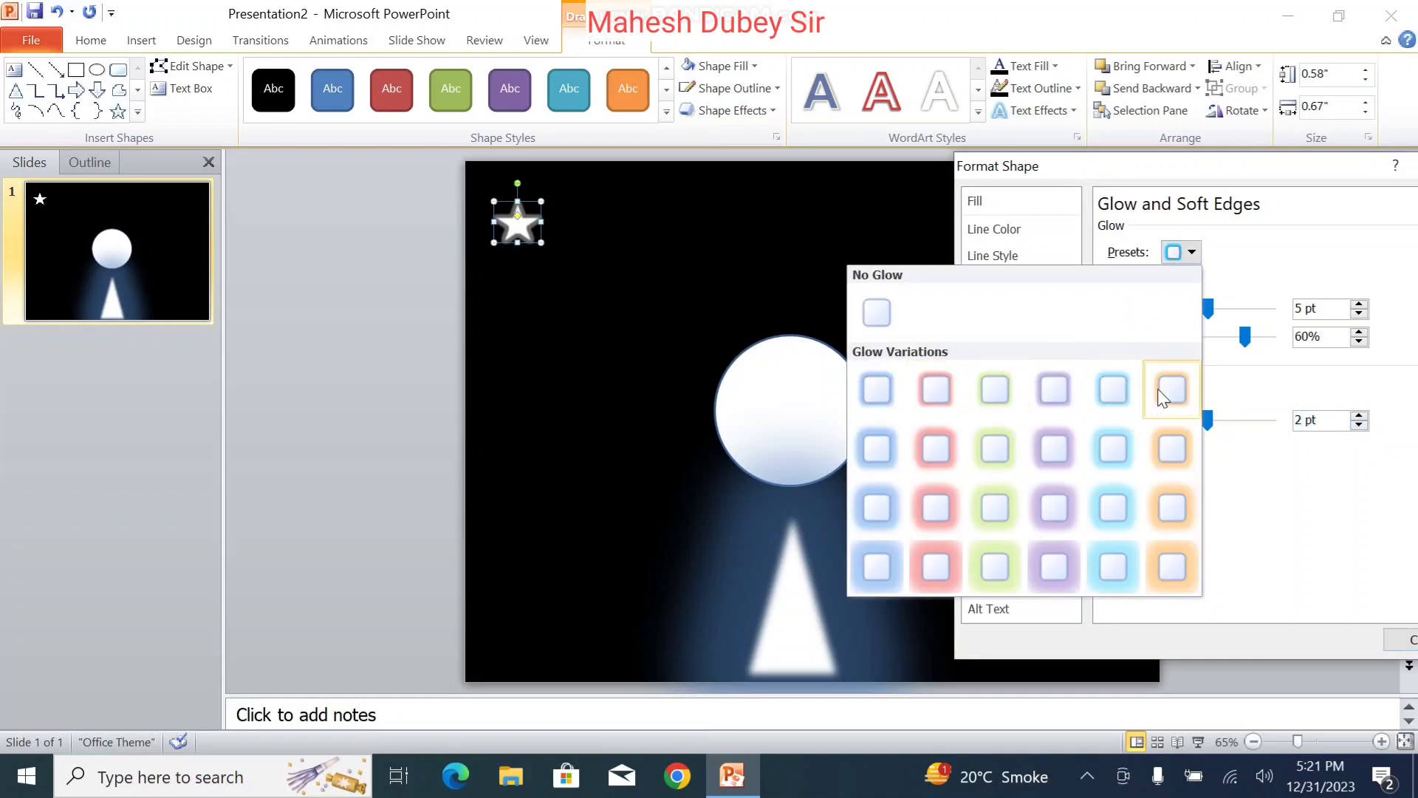
left_click(895, 316)
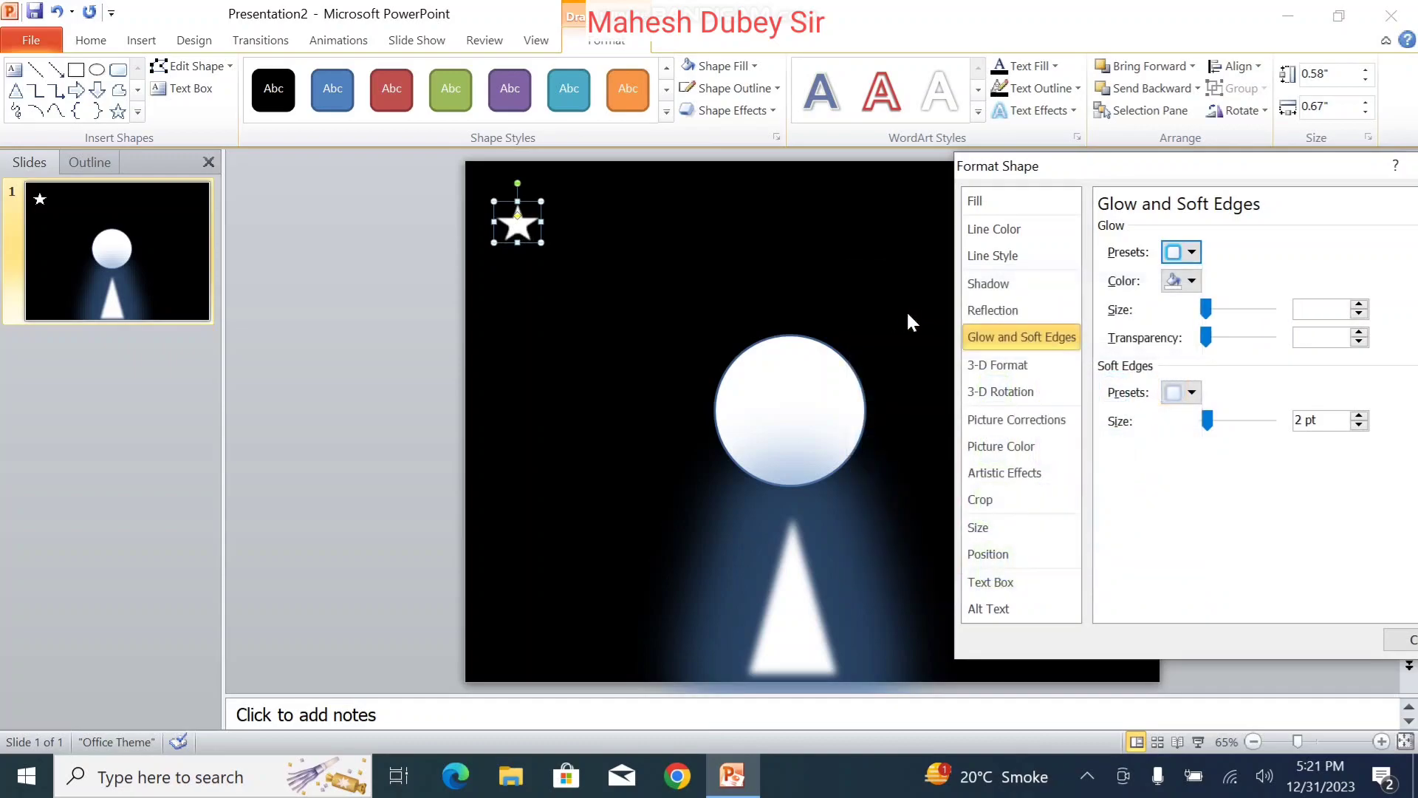
mouse_move(1207, 312)
left_mouse_down()
mouse_move(1253, 338)
mouse_move(1222, 337)
left_mouse_up()
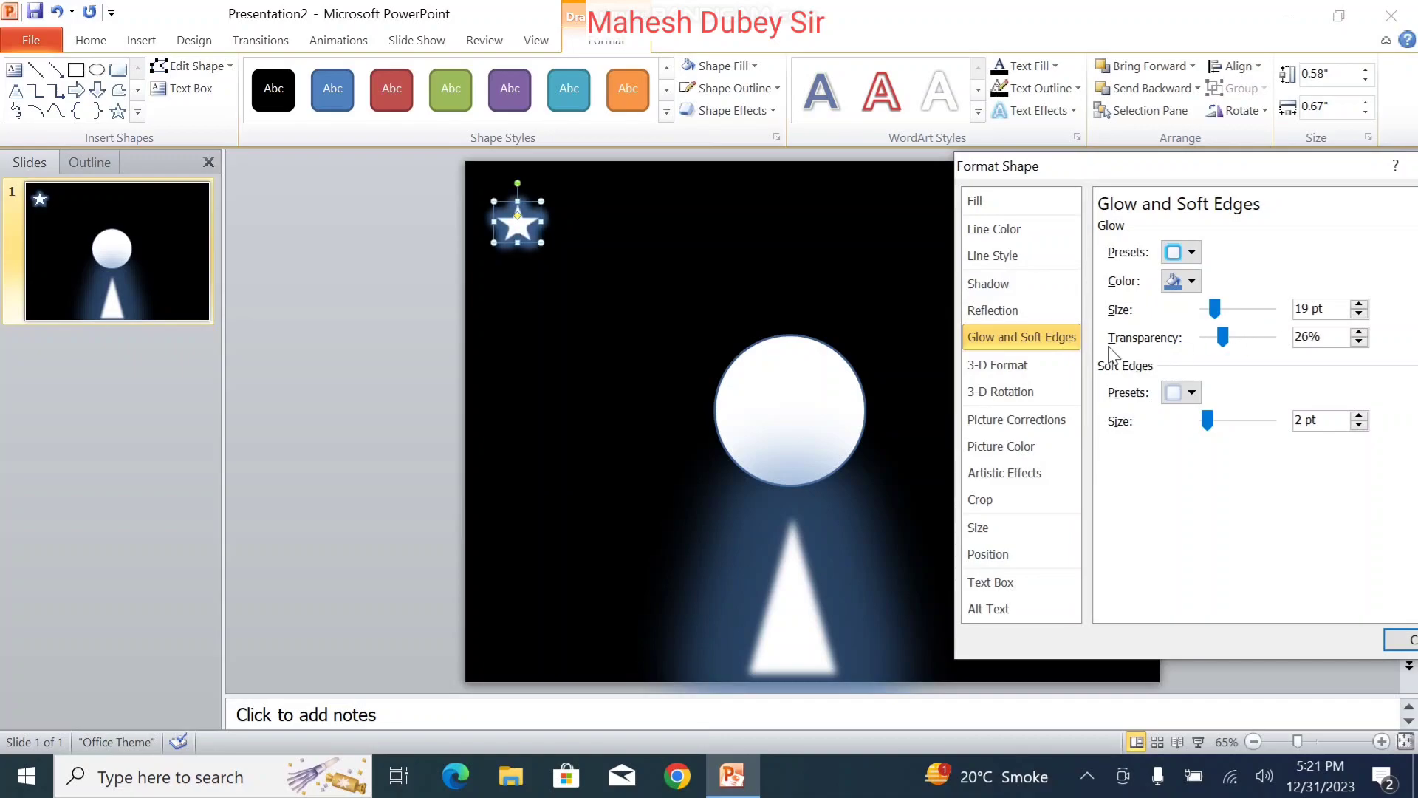
left_click(1009, 313)
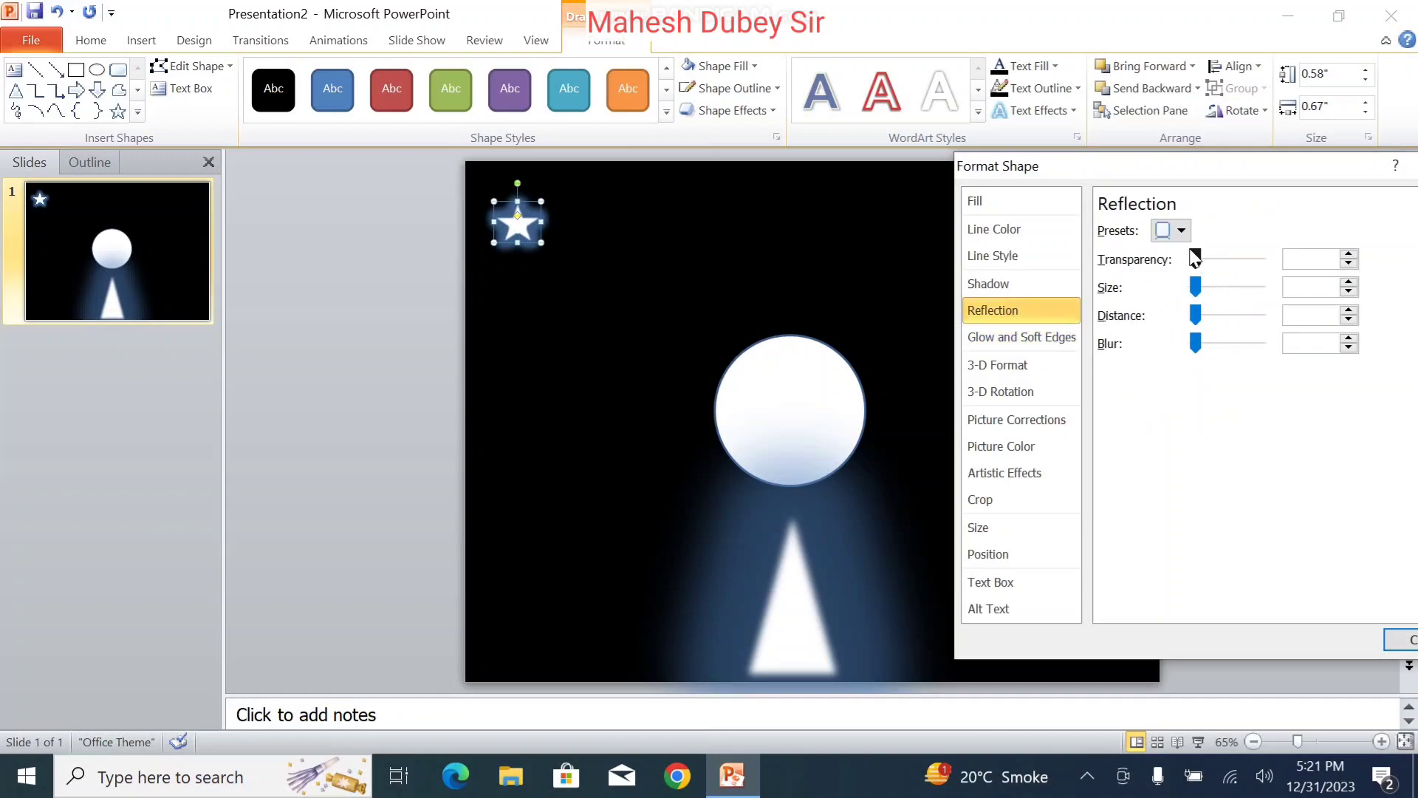
left_click(1181, 232)
left_click(1199, 270)
left_click_drag(1200, 270, 1112, 290)
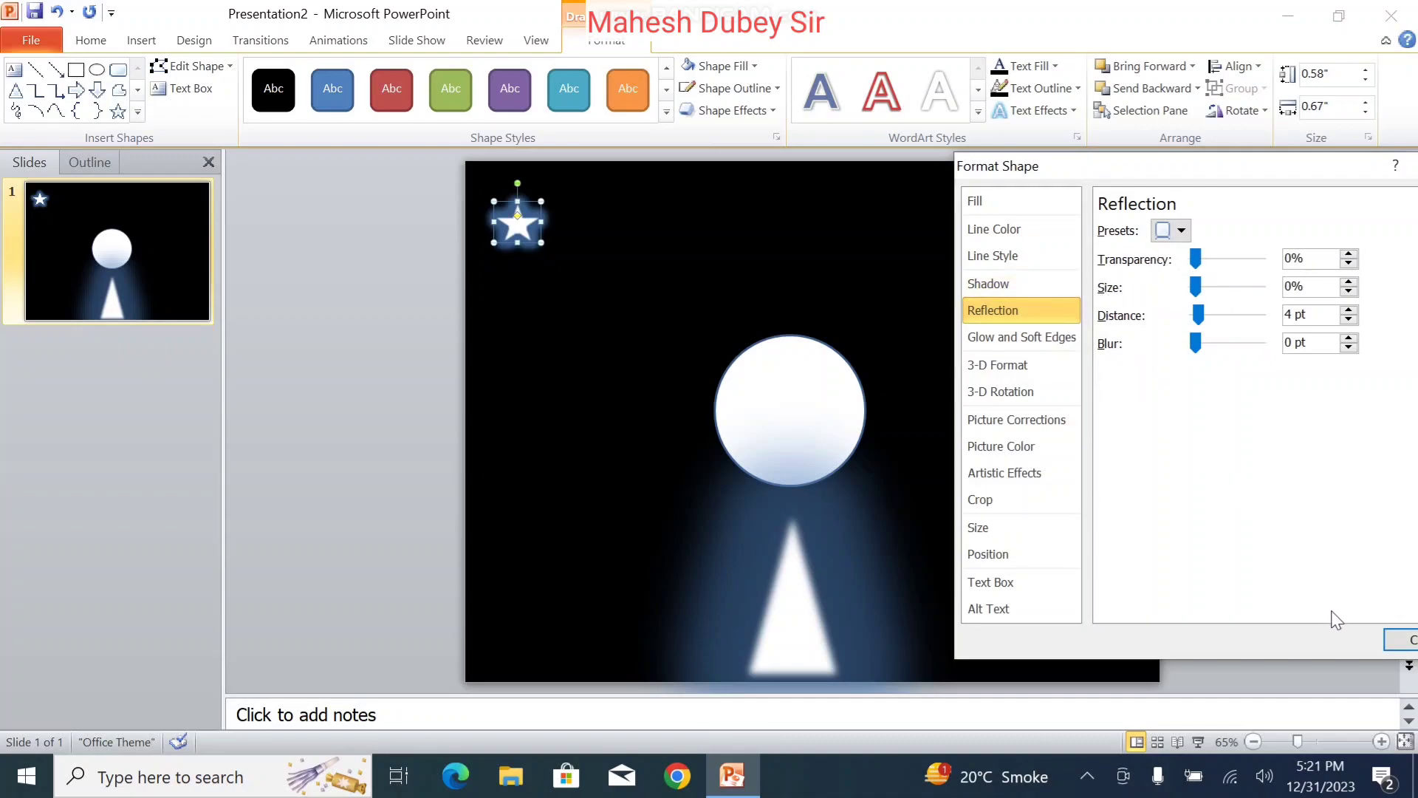
Close the shape formatting settings, nudge the large top-left star down-right and shrink the third star
left_click(1403, 640)
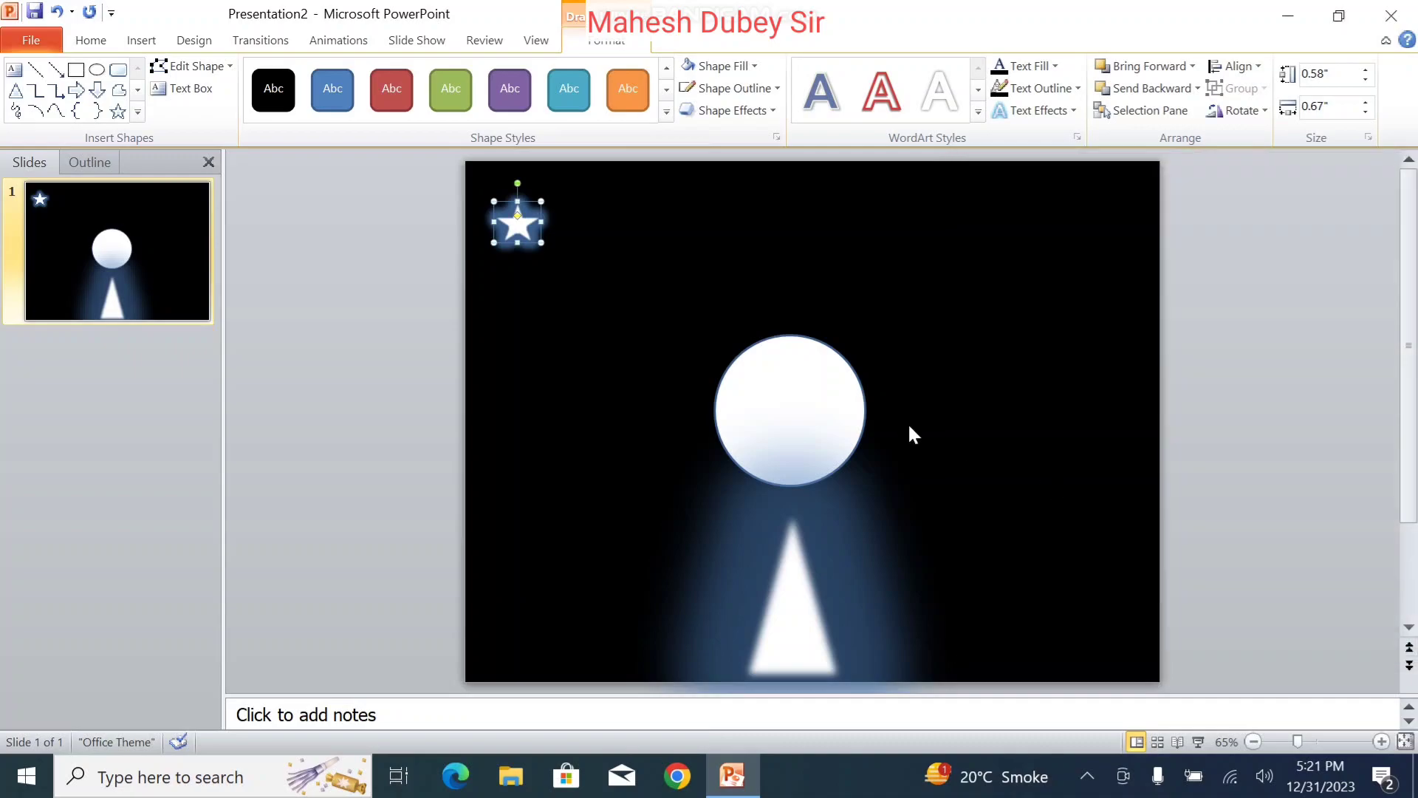
left_click(742, 241)
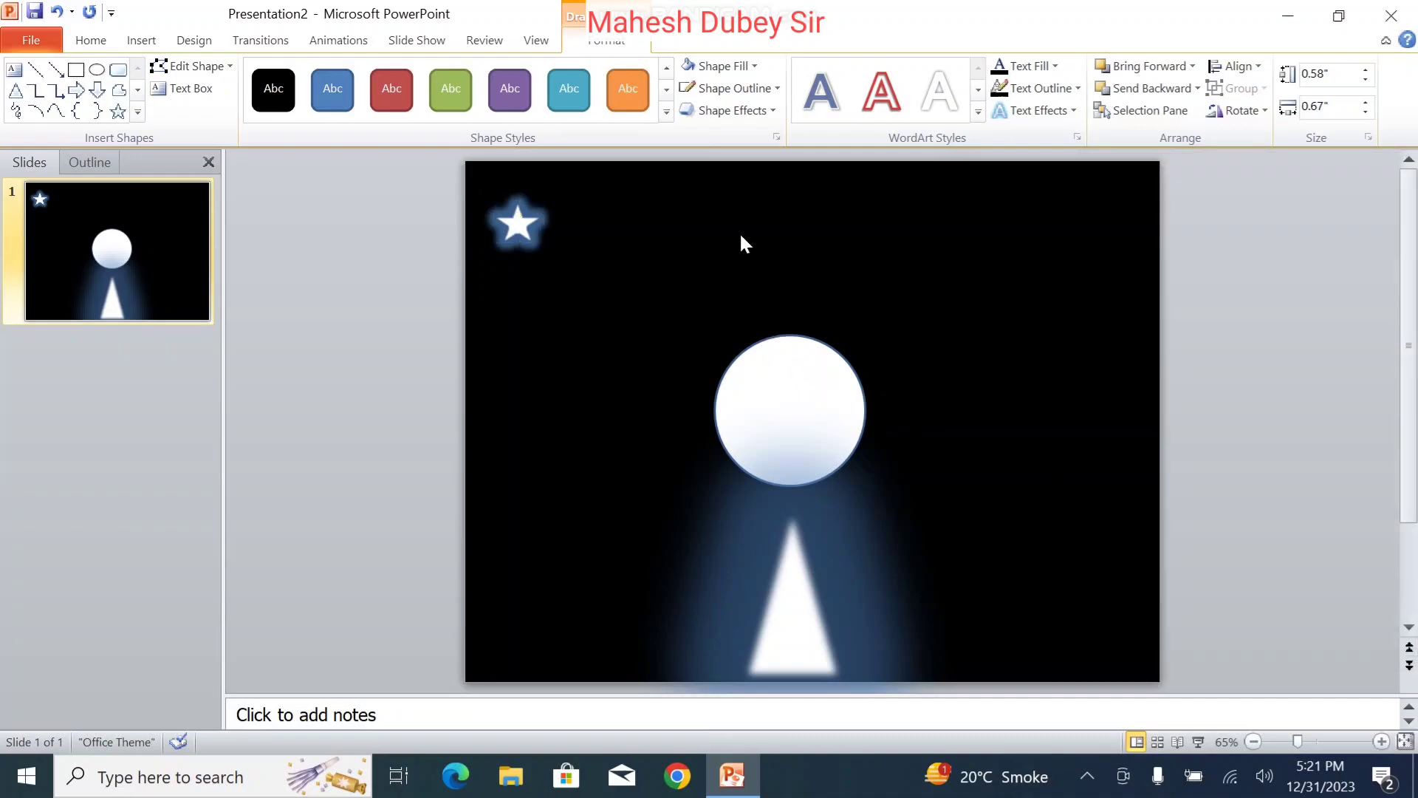
left_click(522, 222)
mouse_move(533, 224)
left_mouse_down()
mouse_move(545, 230)
mouse_move(503, 377)
mouse_move(540, 361)
left_mouse_up()
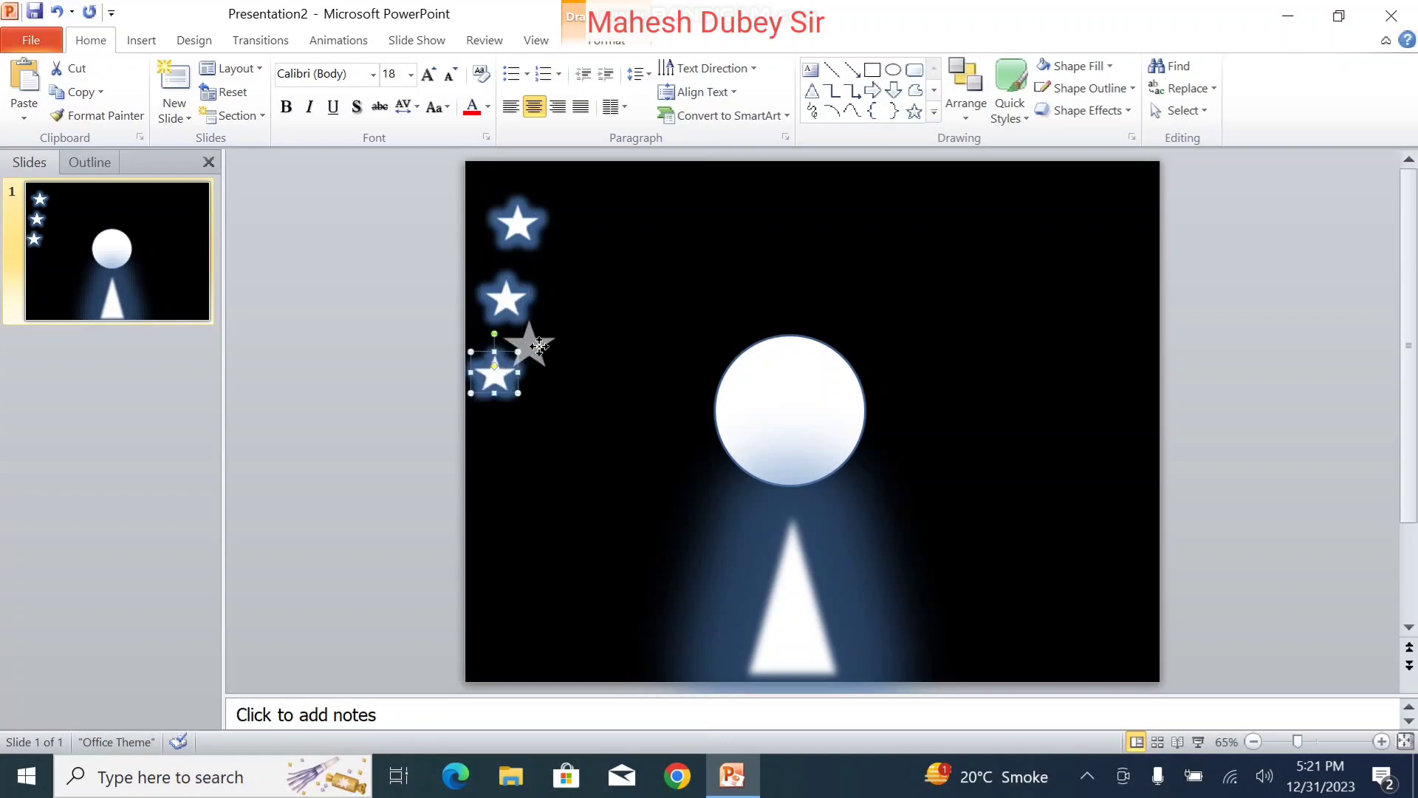
left_click(510, 308)
left_click(535, 362)
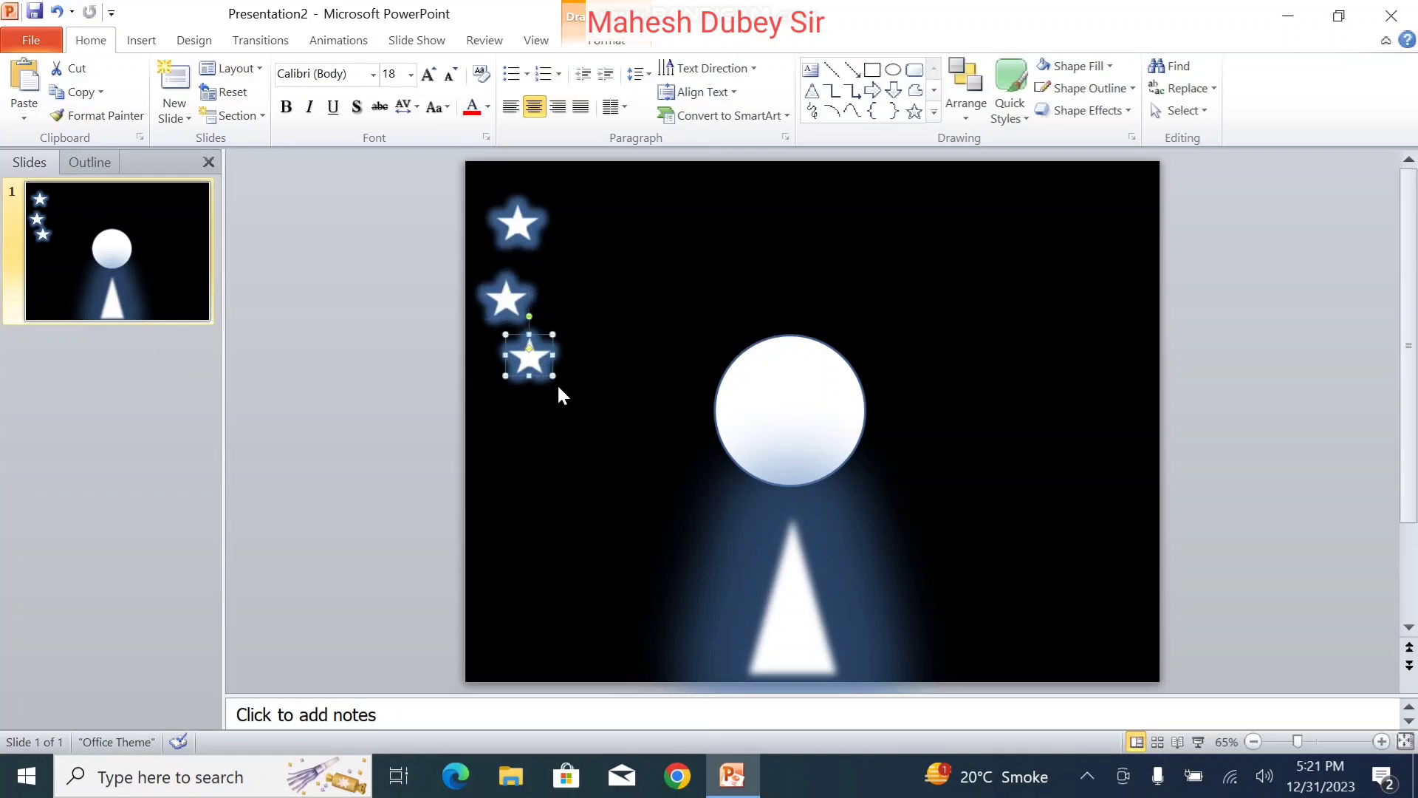
left_click_drag(551, 379, 537, 357)
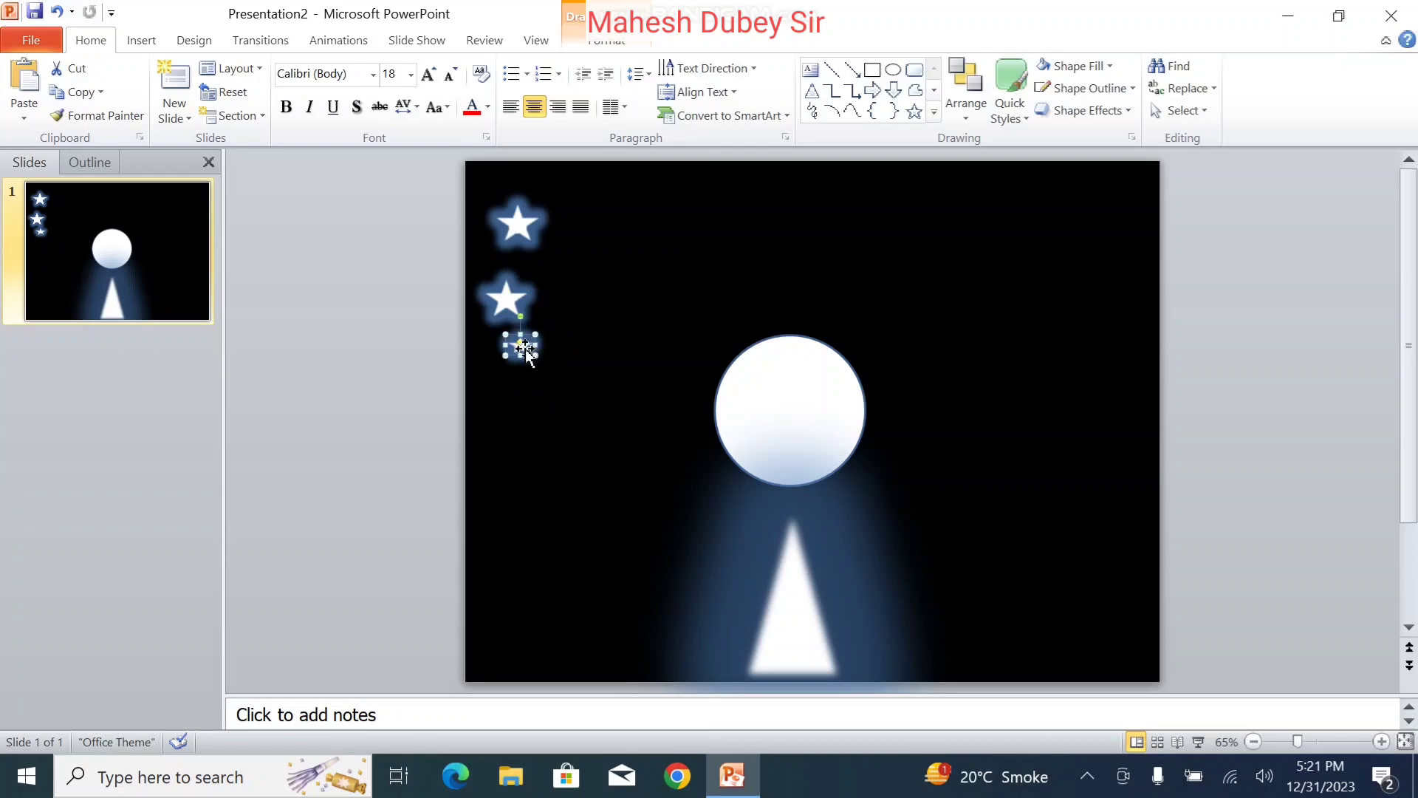
Thin the second star's points and duplicate the small stars, placing the copies to the right
left_click(509, 295)
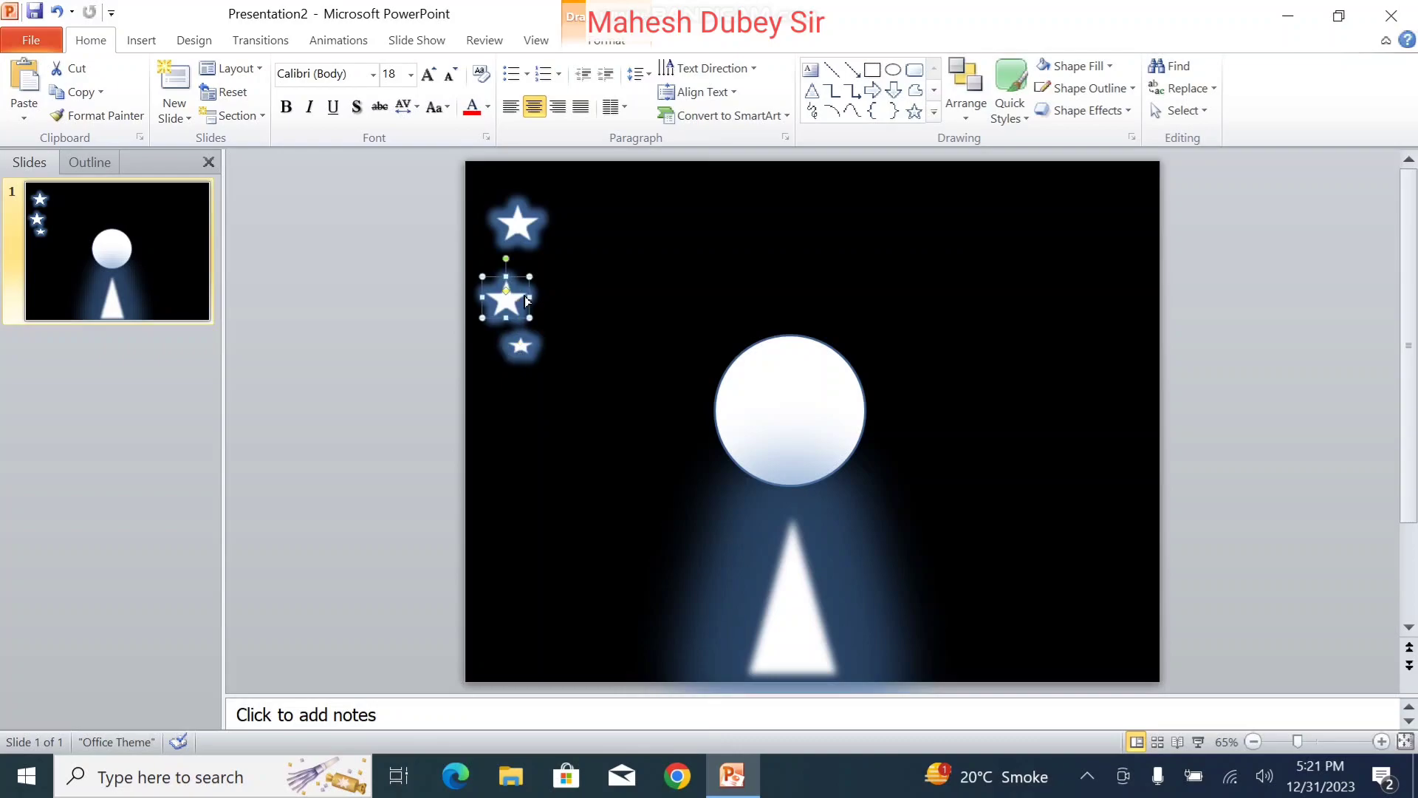
left_click_drag(527, 299, 527, 302)
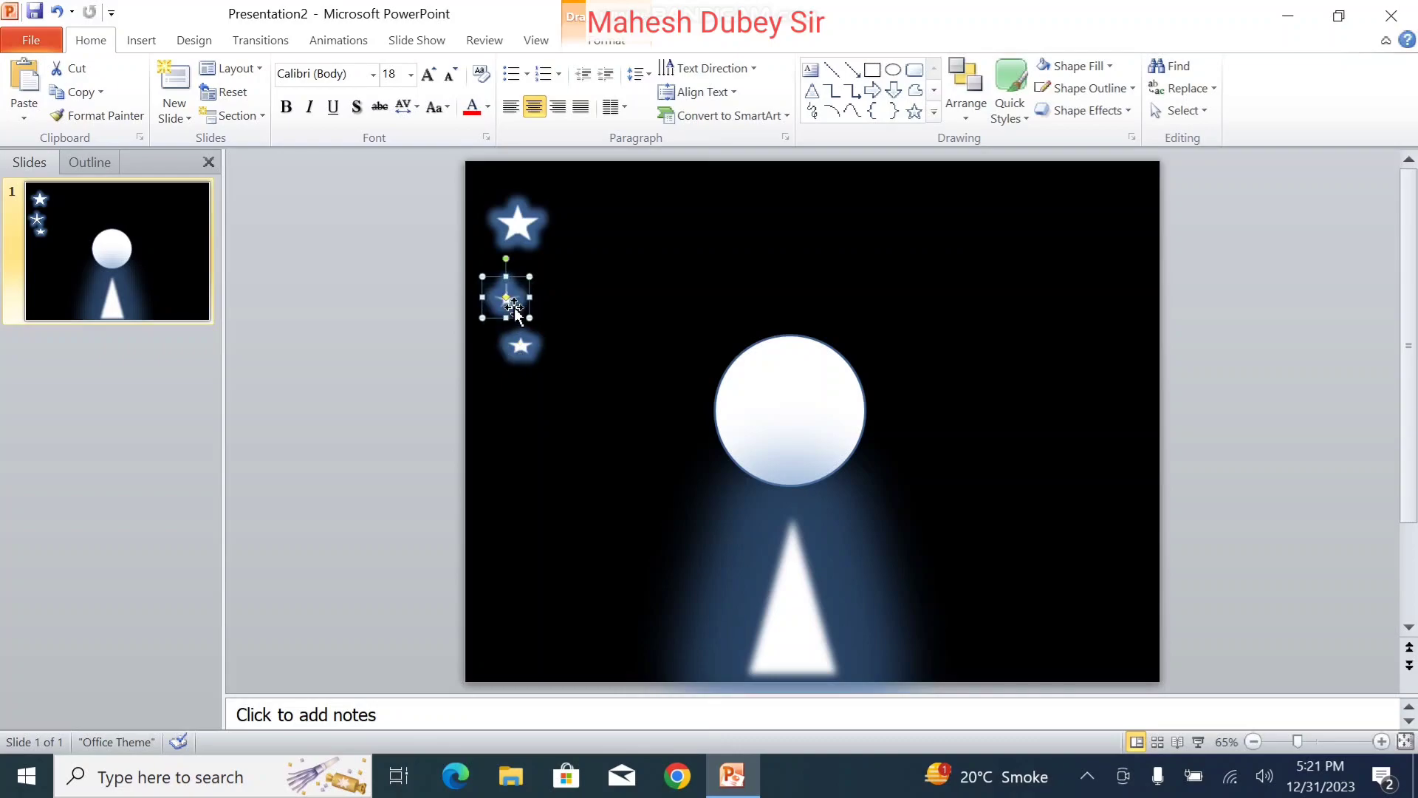
key("ctrl+d")
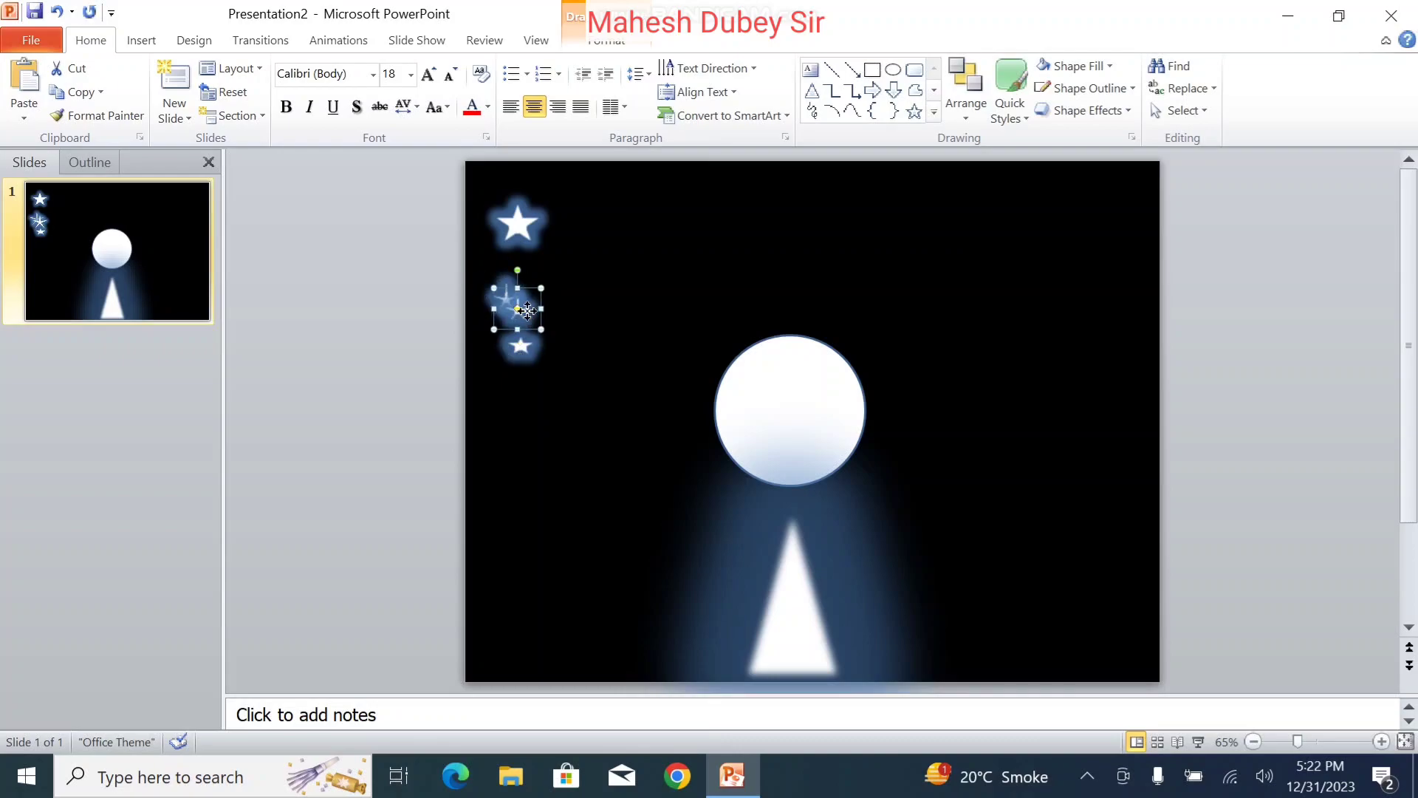
left_click_drag(527, 310, 626, 356)
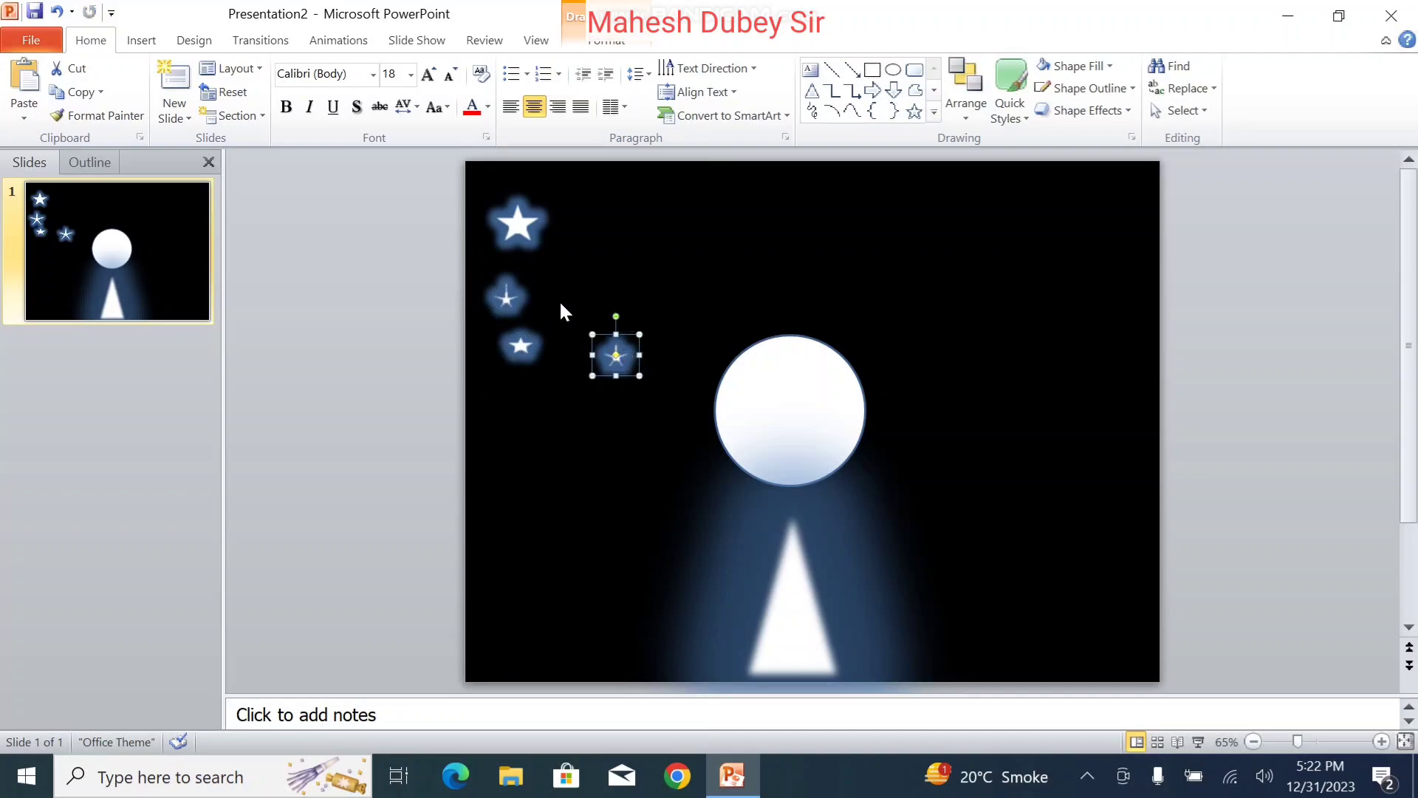
left_click_drag(509, 222, 594, 277)
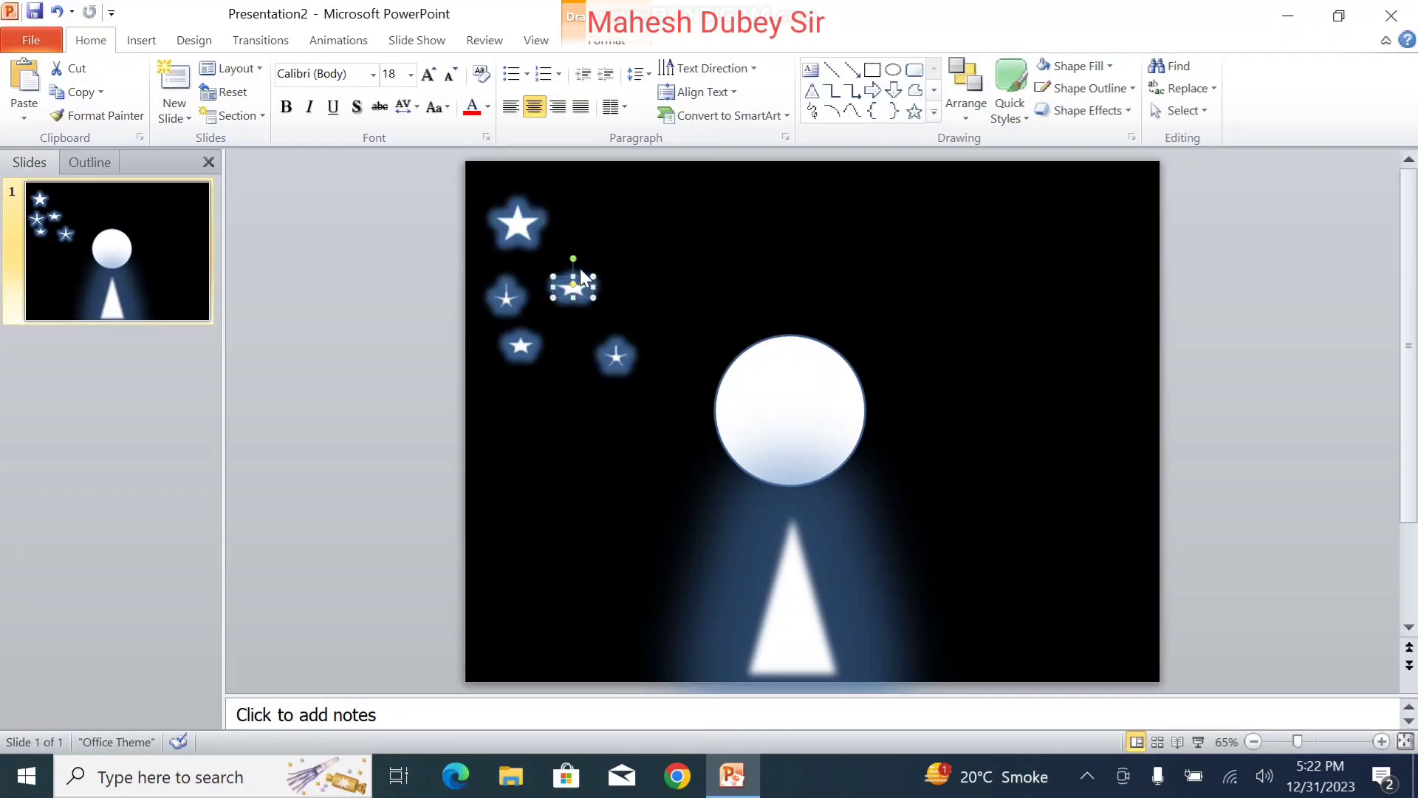
key("ctrl+d")
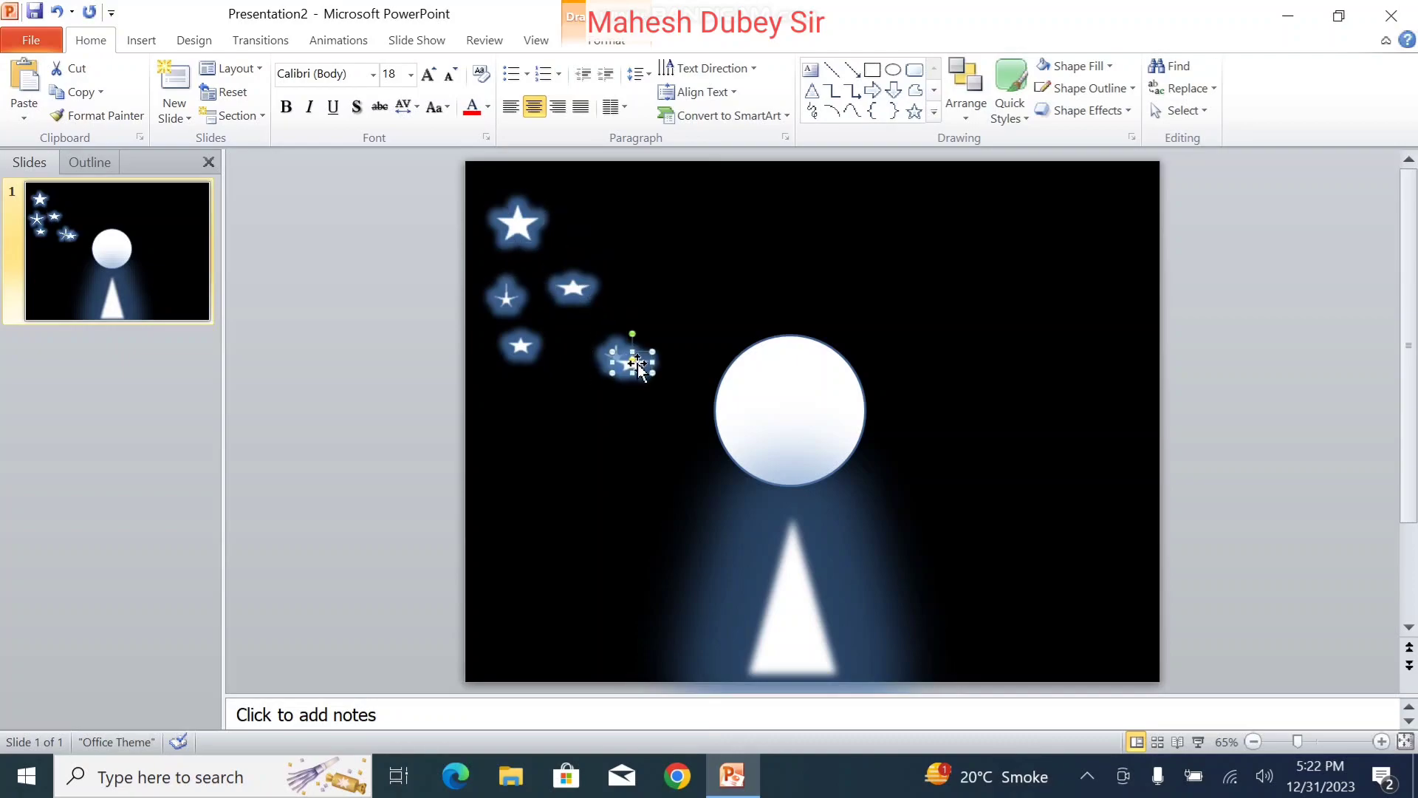
mouse_move(637, 364)
left_mouse_down()
mouse_move(663, 298)
mouse_move(687, 286)
left_mouse_up()
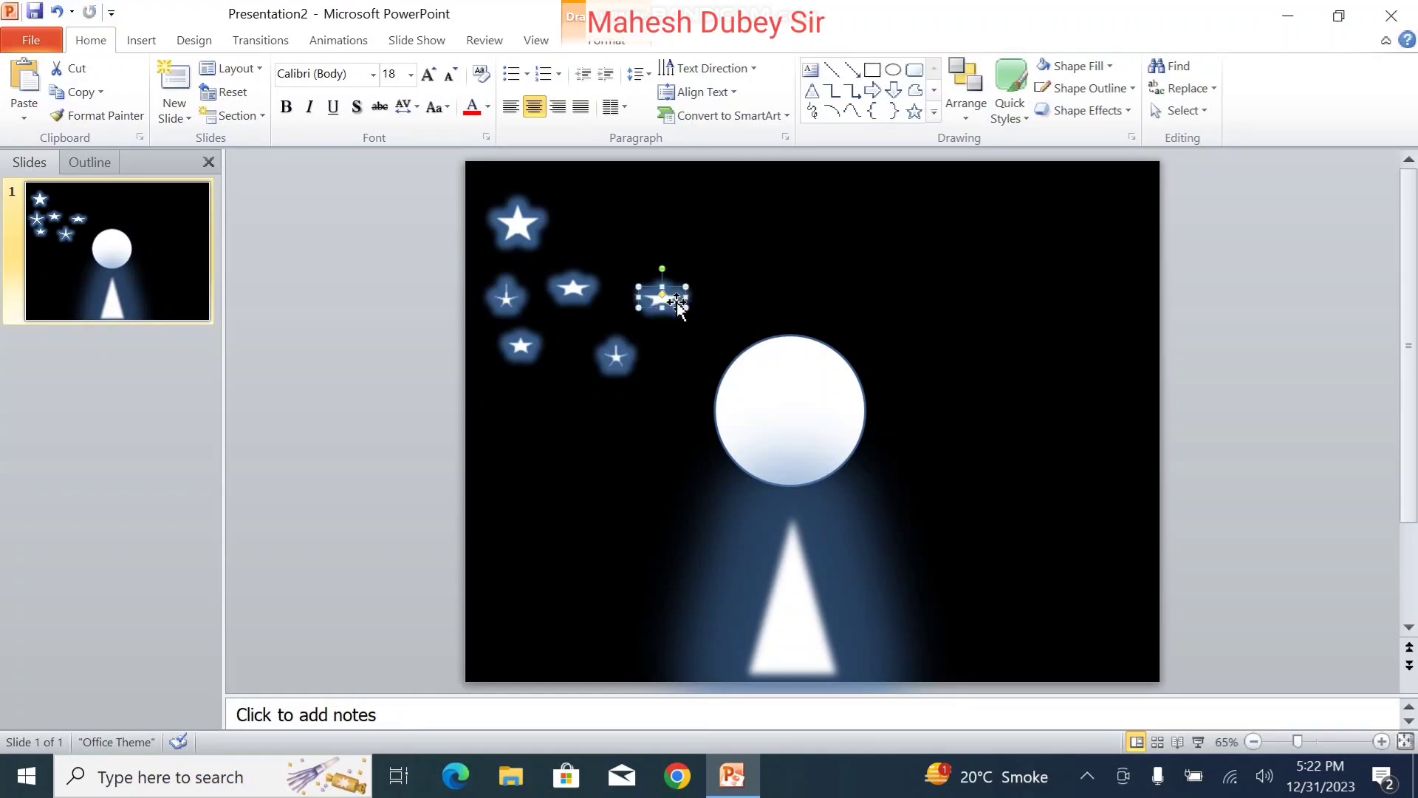
Select the large top-left star with three small stars and shift them down-right
left_click(516, 220, "shift")
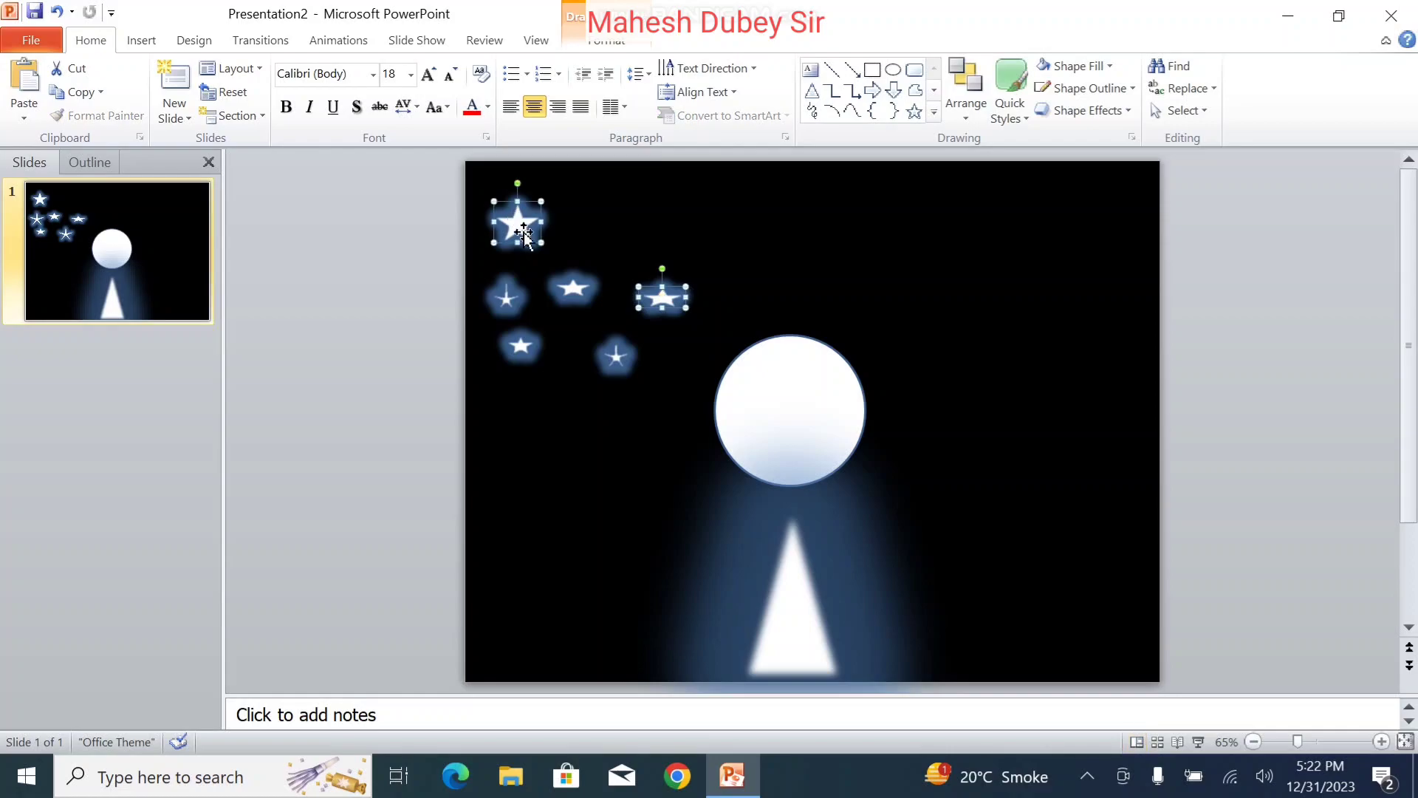
left_click(567, 292, "shift")
left_click(520, 345, "shift")
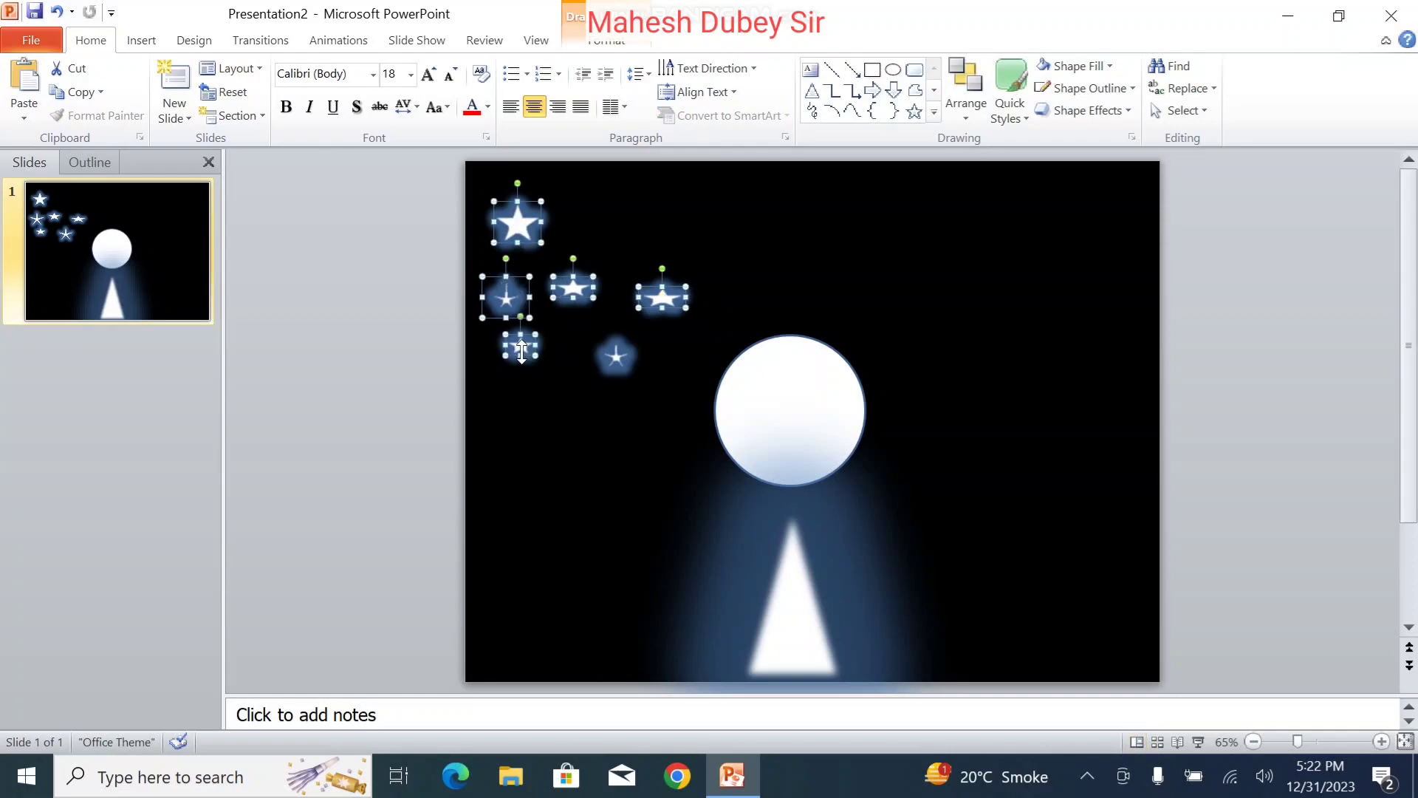
left_click(623, 359, "shift")
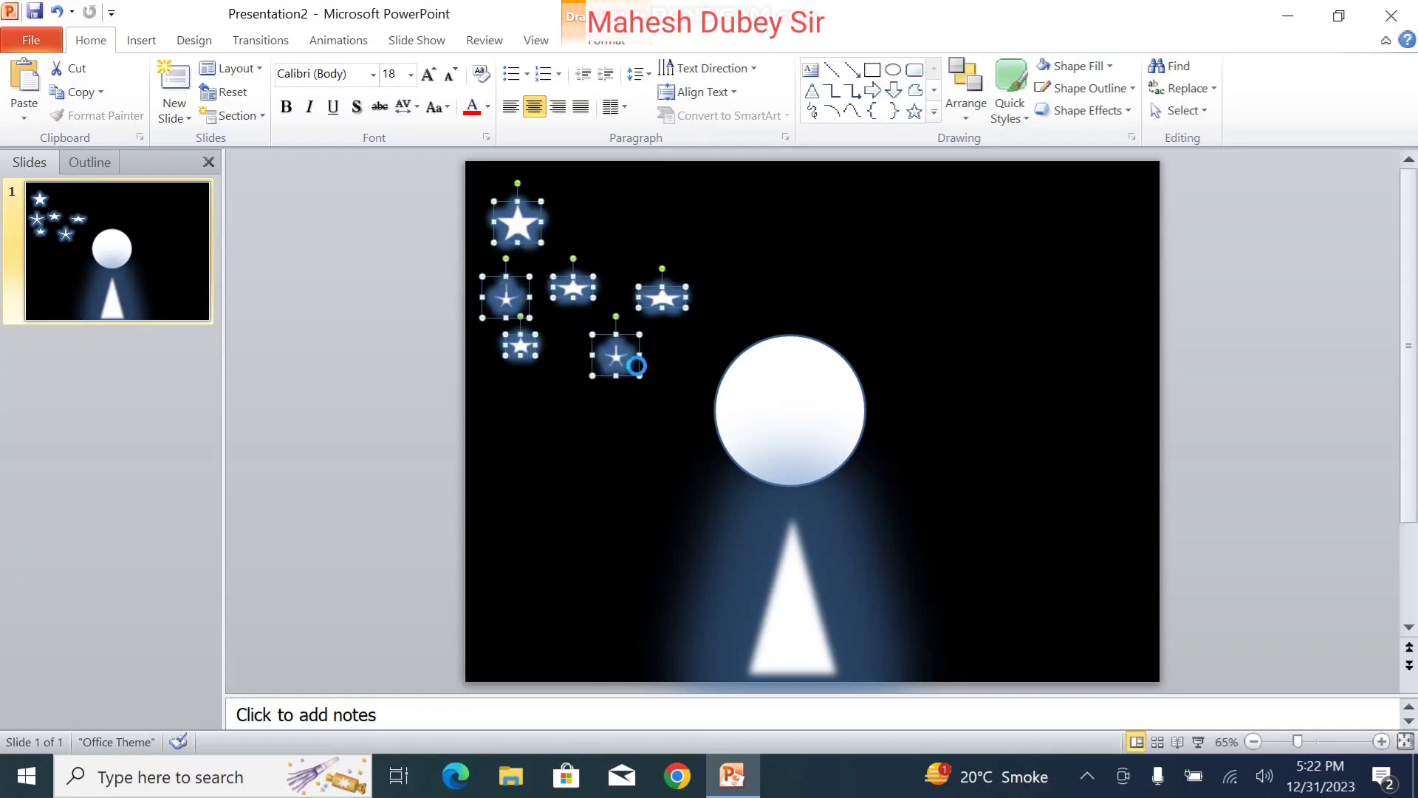
mouse_move(627, 362)
left_mouse_down()
mouse_move(639, 367)
mouse_move(610, 523)
left_mouse_up()
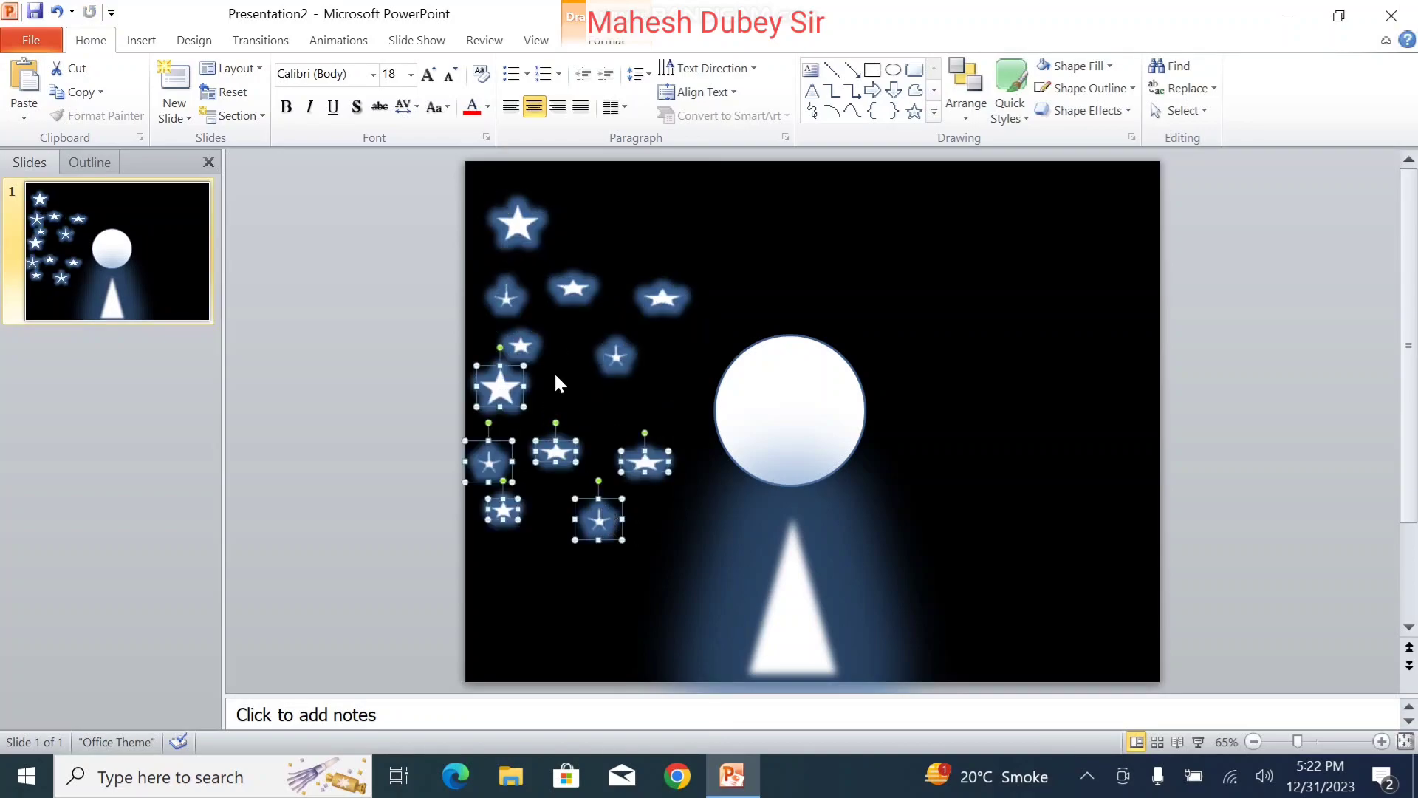
Copy the group of stars to the slide's right side, adding a second lower copy
left_click_drag(740, 180, 470, 659)
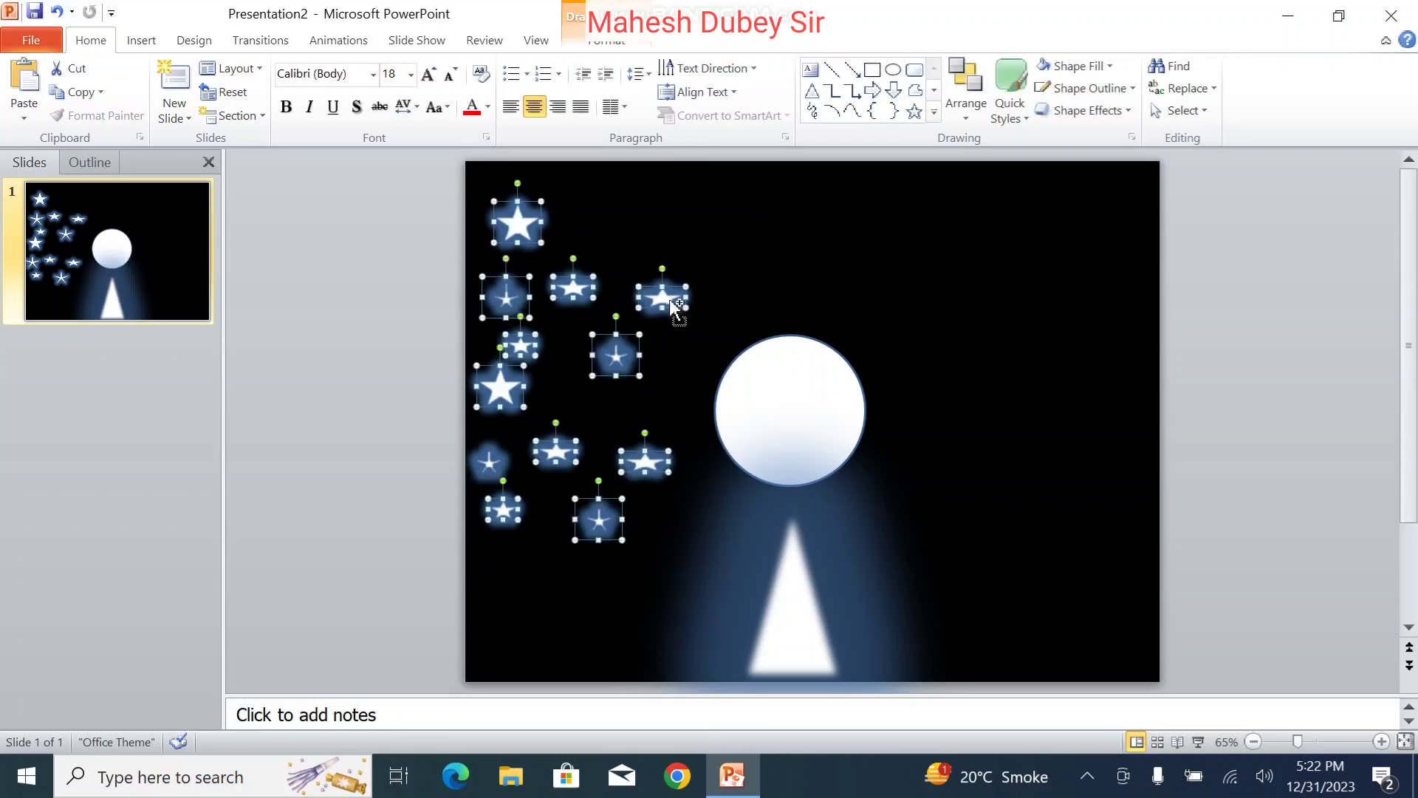
left_click_drag(687, 298, 1152, 265)
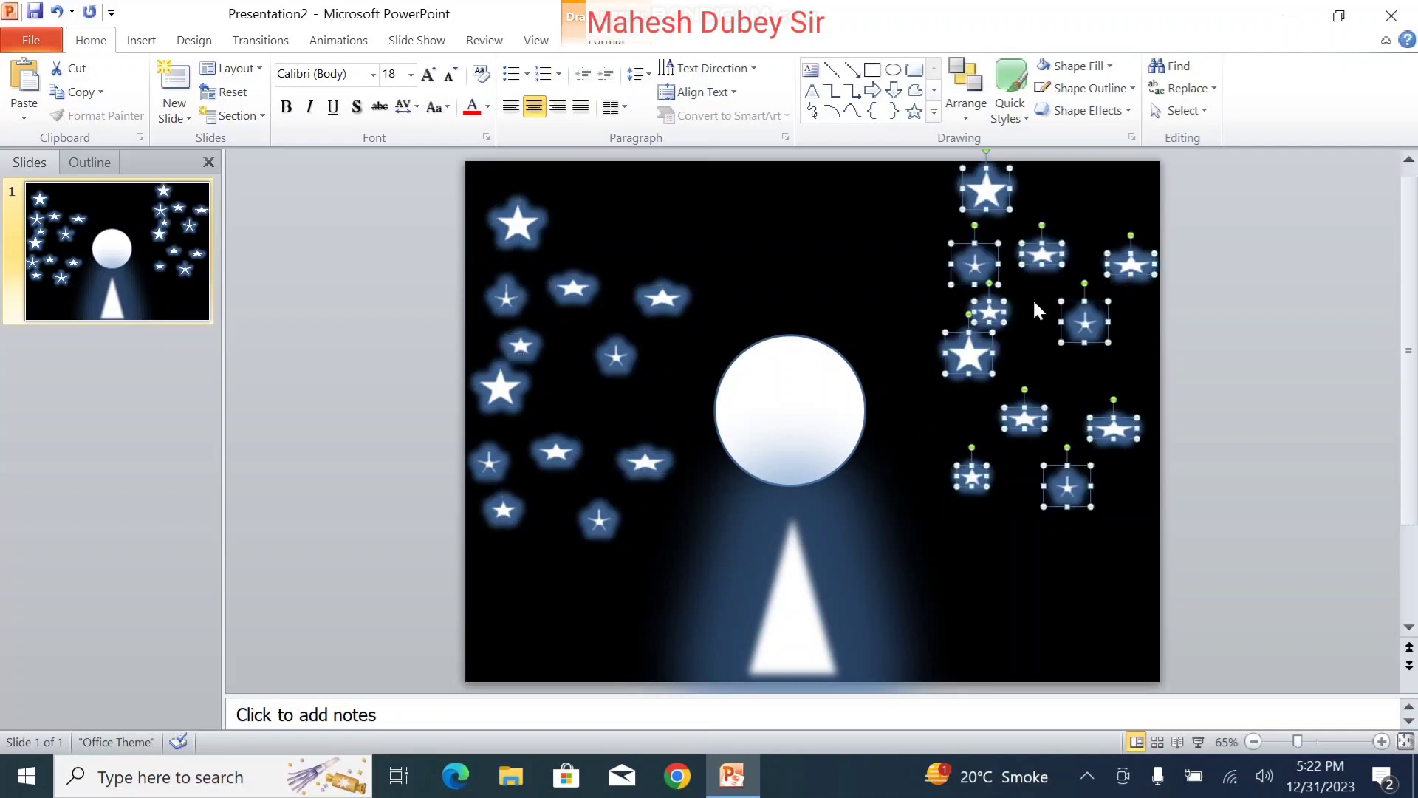
mouse_move(1090, 330)
left_mouse_down()
mouse_move(1019, 423)
mouse_move(1017, 402)
left_mouse_up()
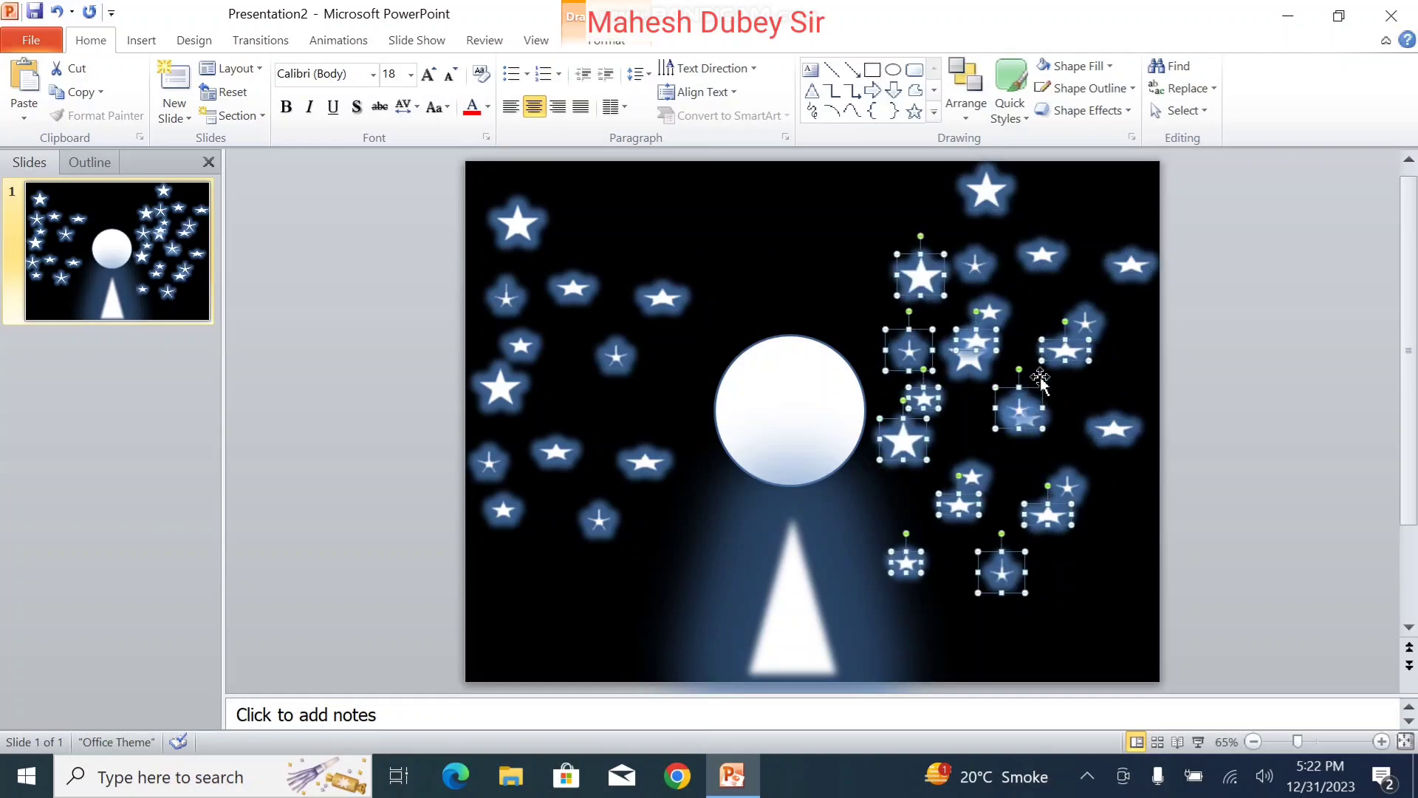
left_click_drag(1060, 347, 1047, 356)
left_click(1075, 588)
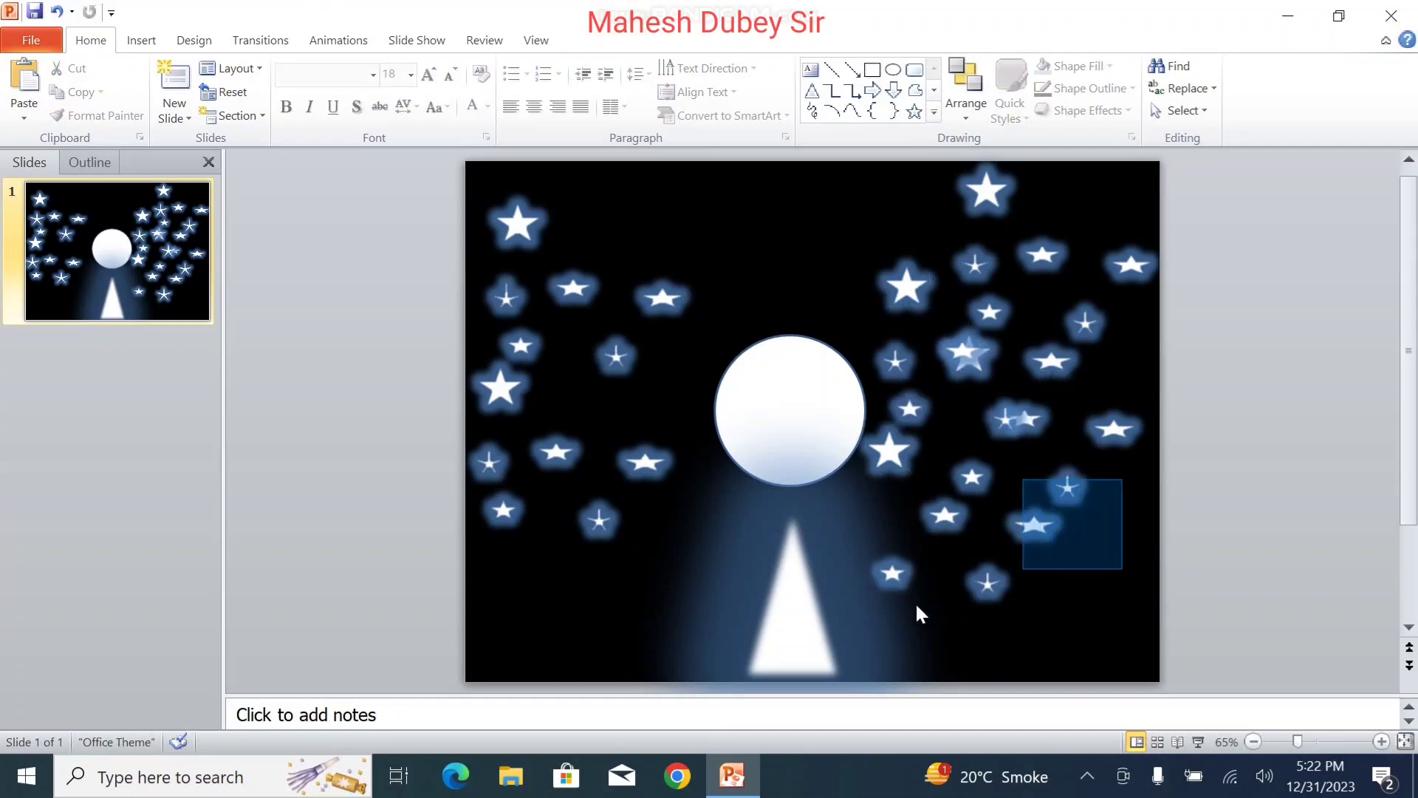
Copy four stars to the lower area and higher up the sky, plus five stars above the moon
mouse_move(1065, 555)
left_mouse_down()
mouse_move(871, 623)
mouse_move(1024, 617)
mouse_move(1014, 648)
mouse_move(480, 635)
left_mouse_up()
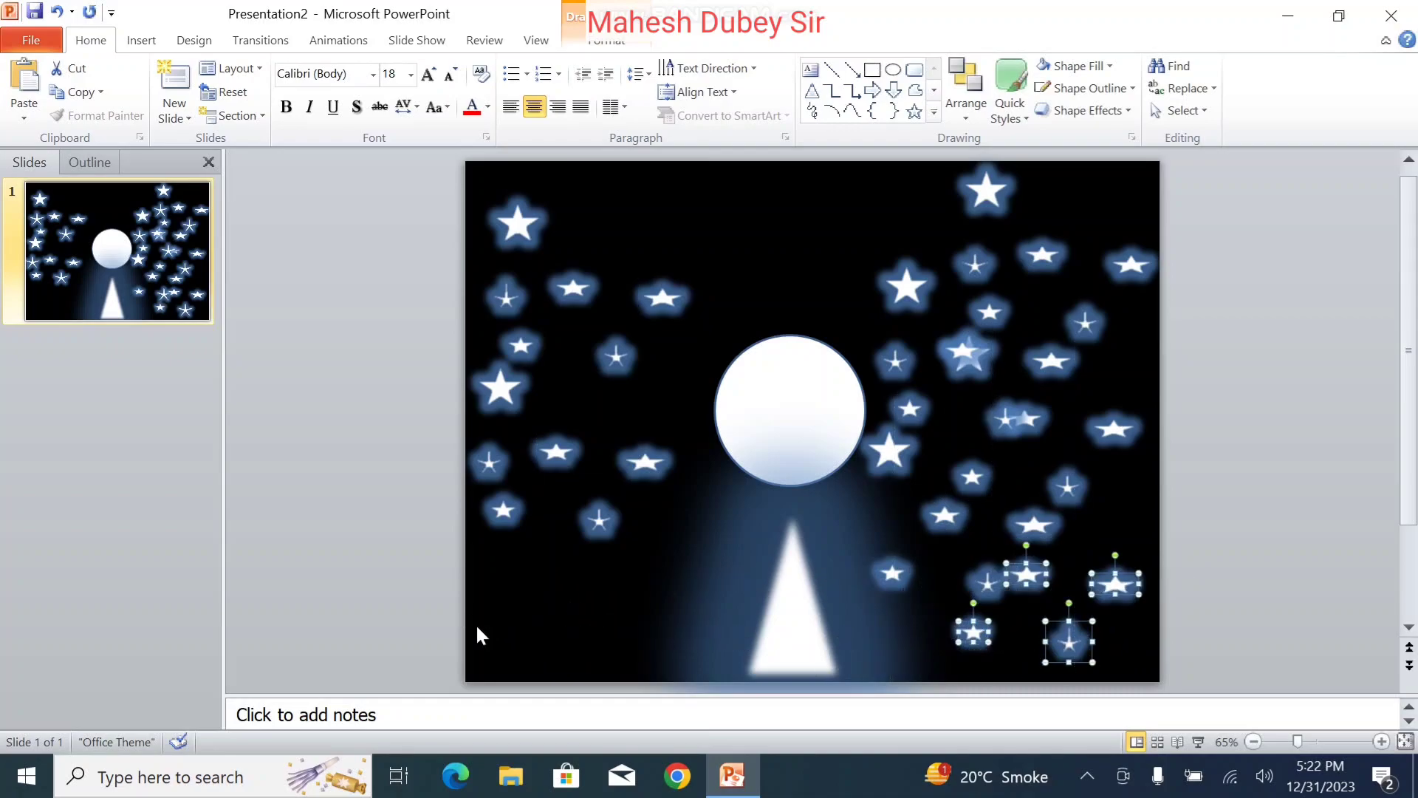
left_click_drag(577, 631, 623, 661)
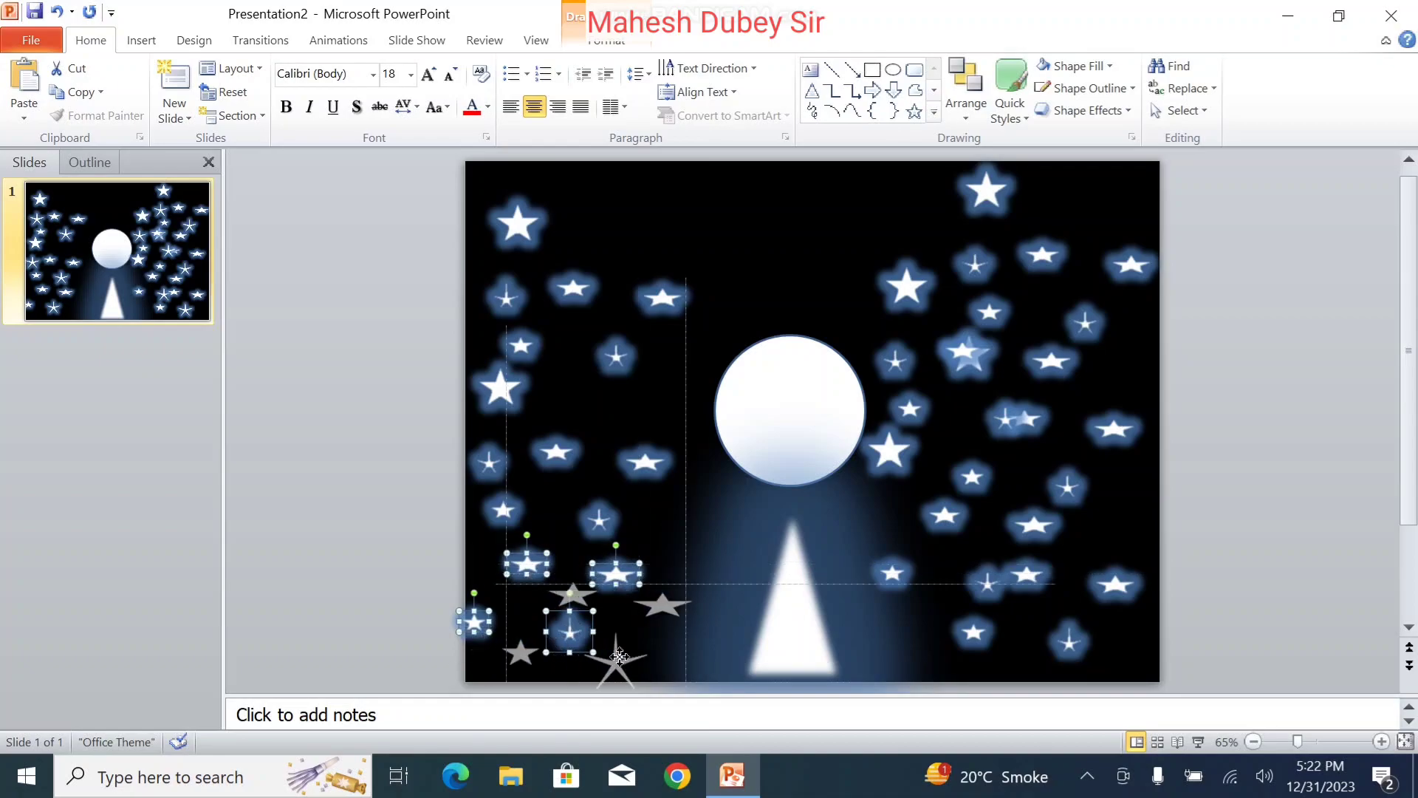
mouse_move(664, 607)
left_mouse_down()
mouse_move(717, 320)
mouse_move(715, 186)
left_mouse_up()
left_click(993, 189)
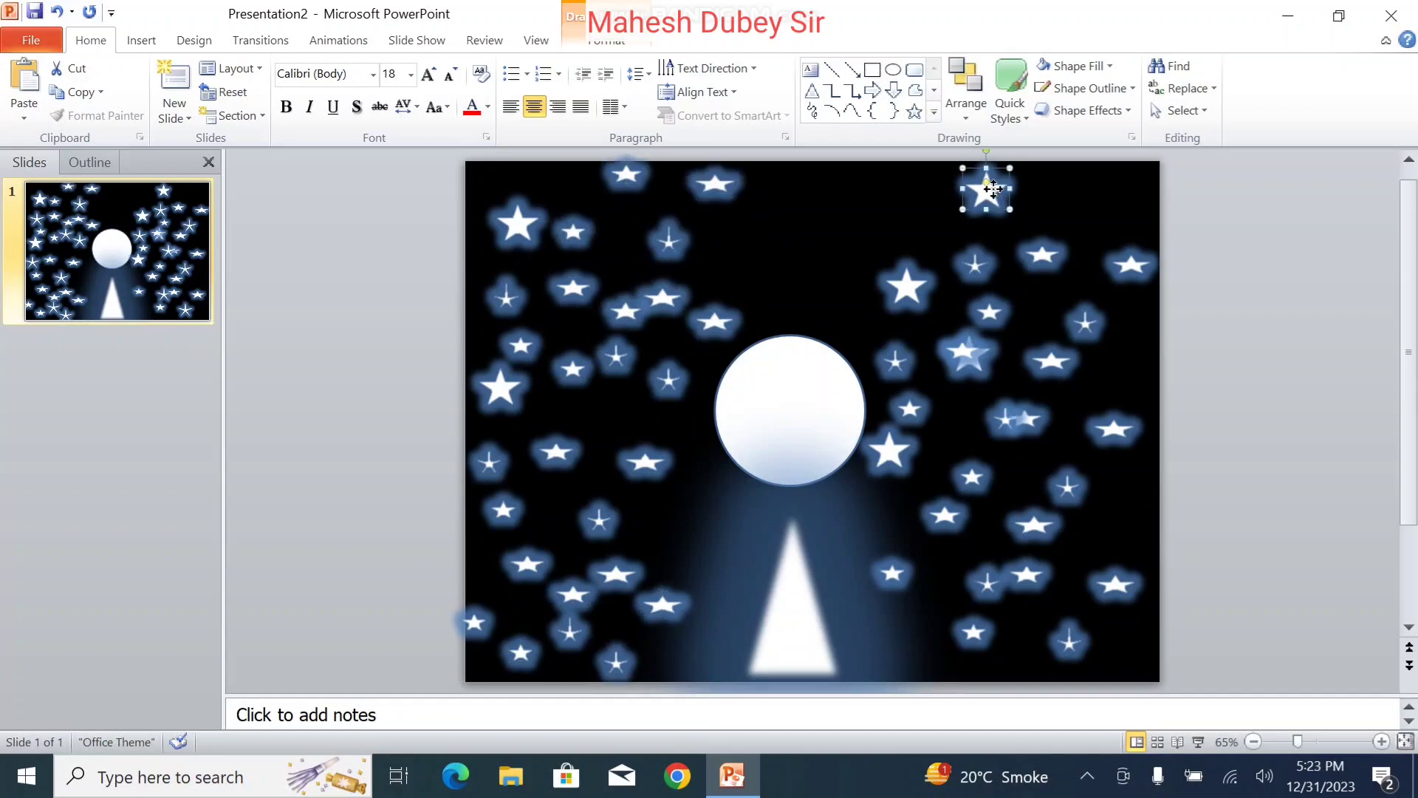
mouse_move(994, 189)
left_mouse_down()
mouse_move(893, 212)
mouse_move(923, 202)
left_mouse_up()
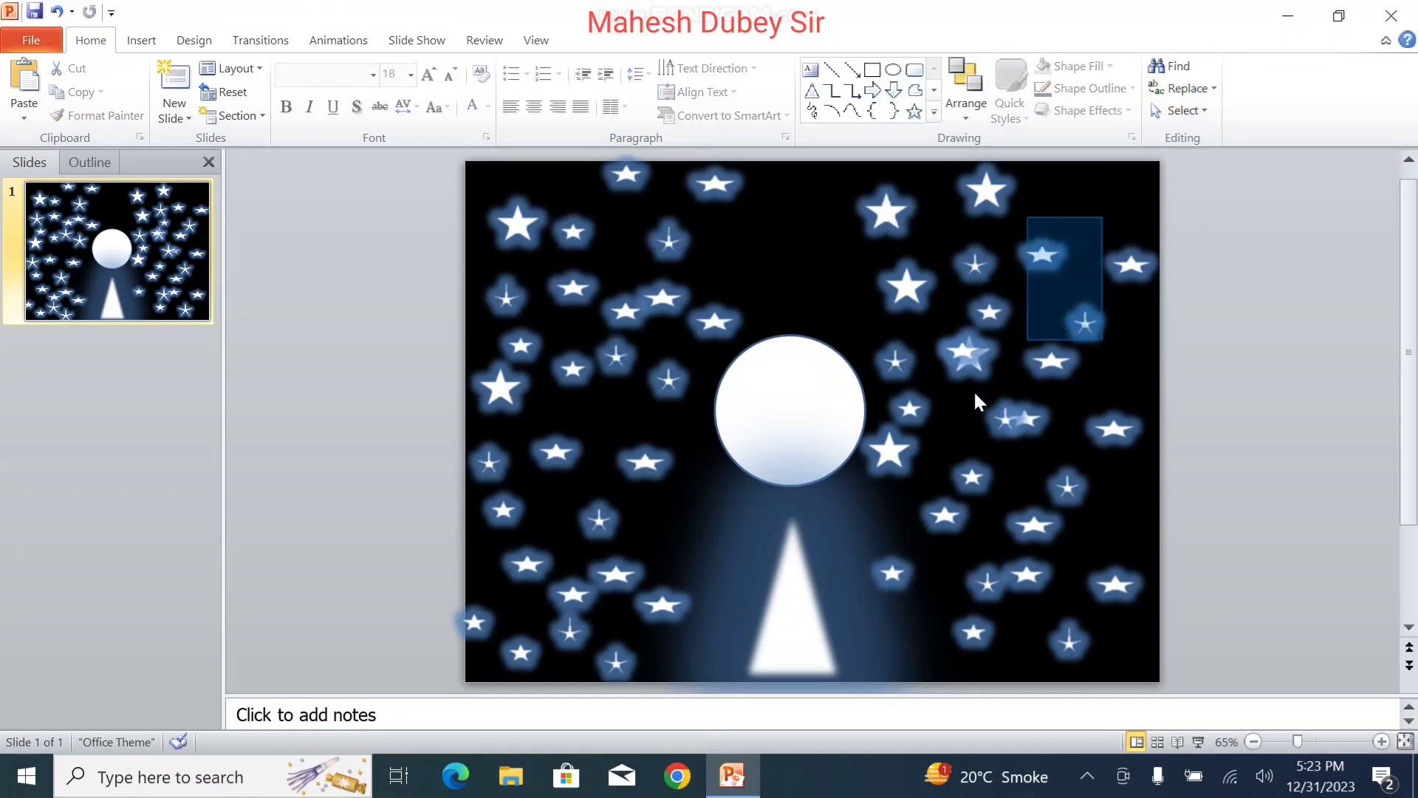
mouse_move(1103, 219)
left_mouse_down()
mouse_move(956, 390)
mouse_move(924, 336)
mouse_move(847, 286)
left_mouse_up()
key("Escape")
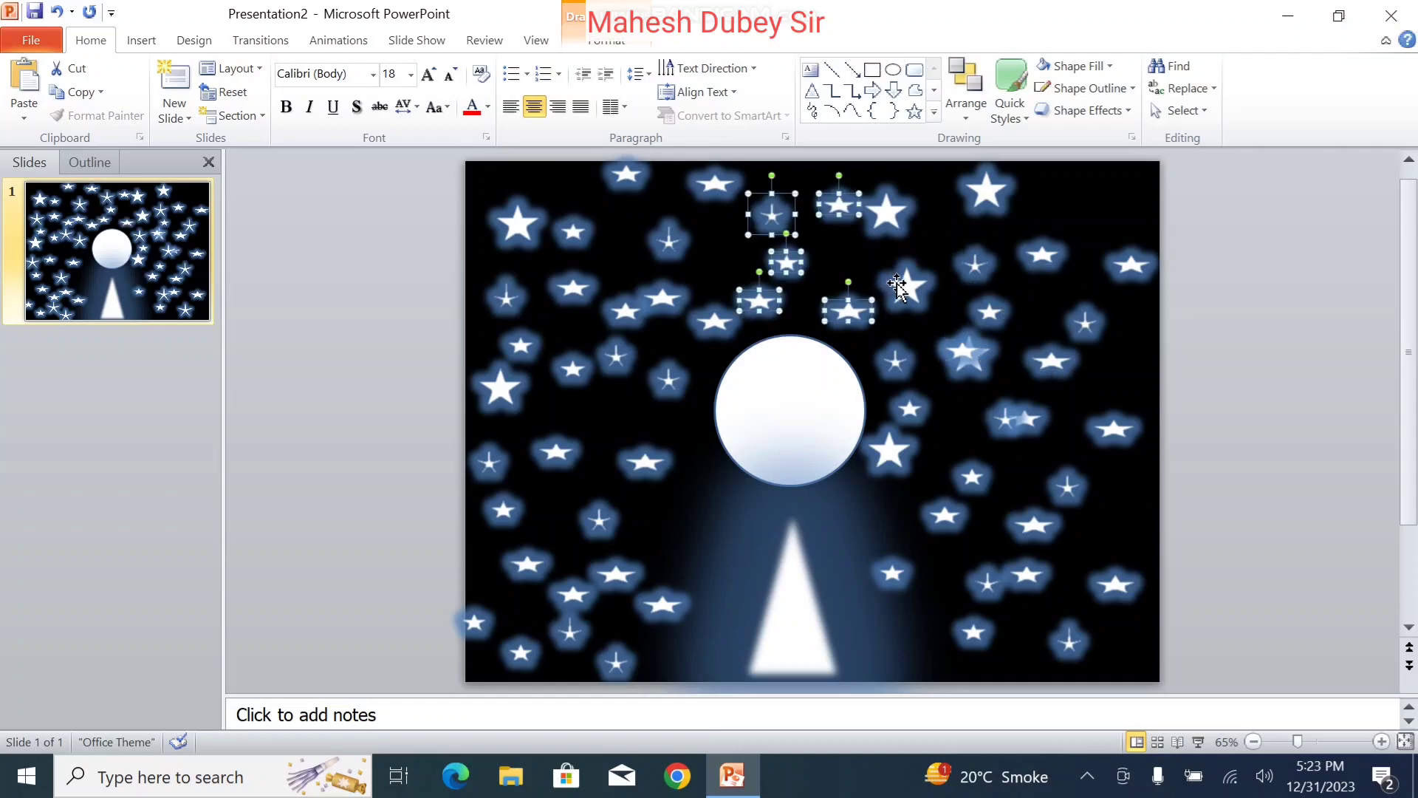
Reposition and copy stars down the right side of the sky
left_click(1037, 251)
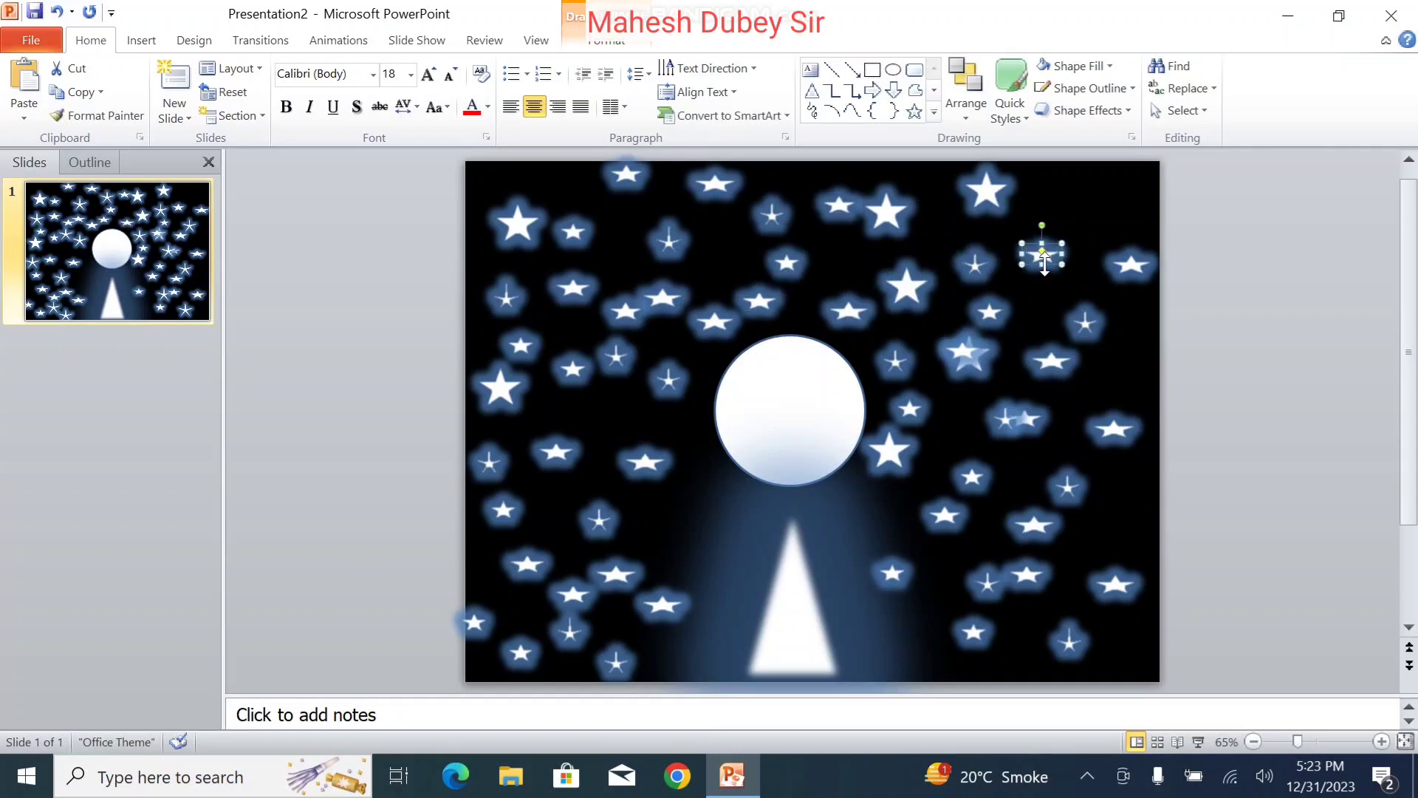
left_click_drag(1056, 262, 1097, 201)
left_click(1133, 275, "ctrl")
left_click_drag(1133, 275, 1138, 363)
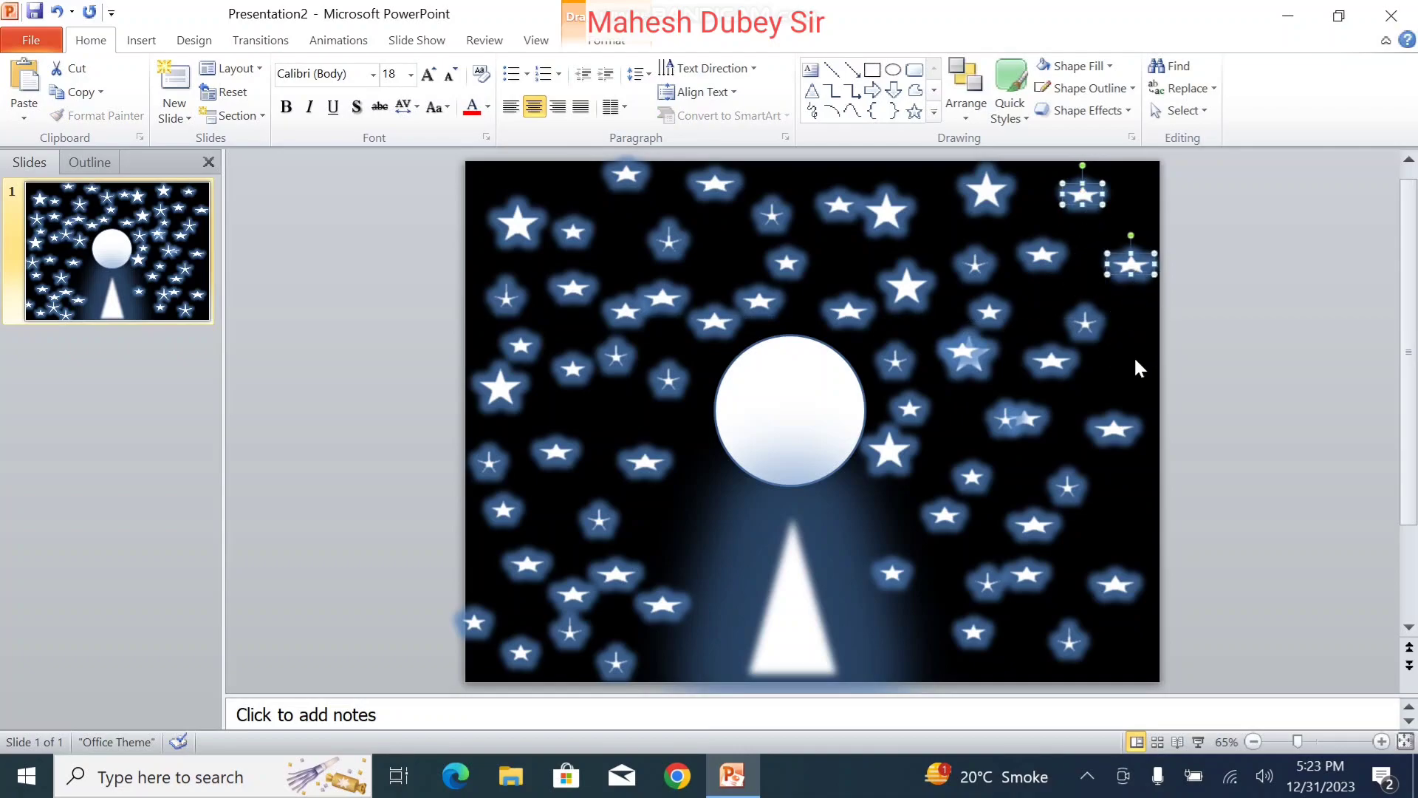
left_click(1048, 369, "ctrl")
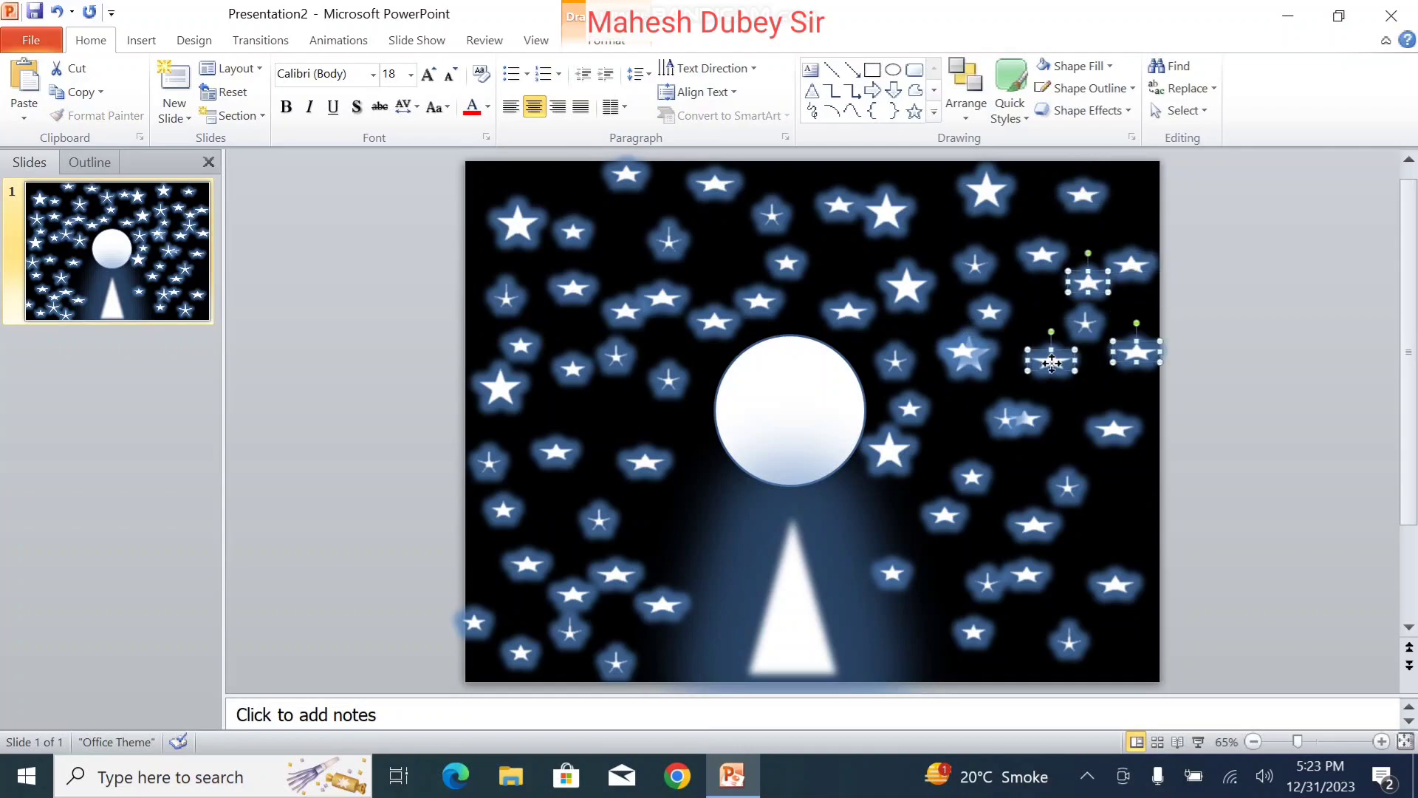
mouse_move(1048, 369)
left_mouse_down()
mouse_move(1135, 537)
mouse_move(1089, 555)
left_mouse_up()
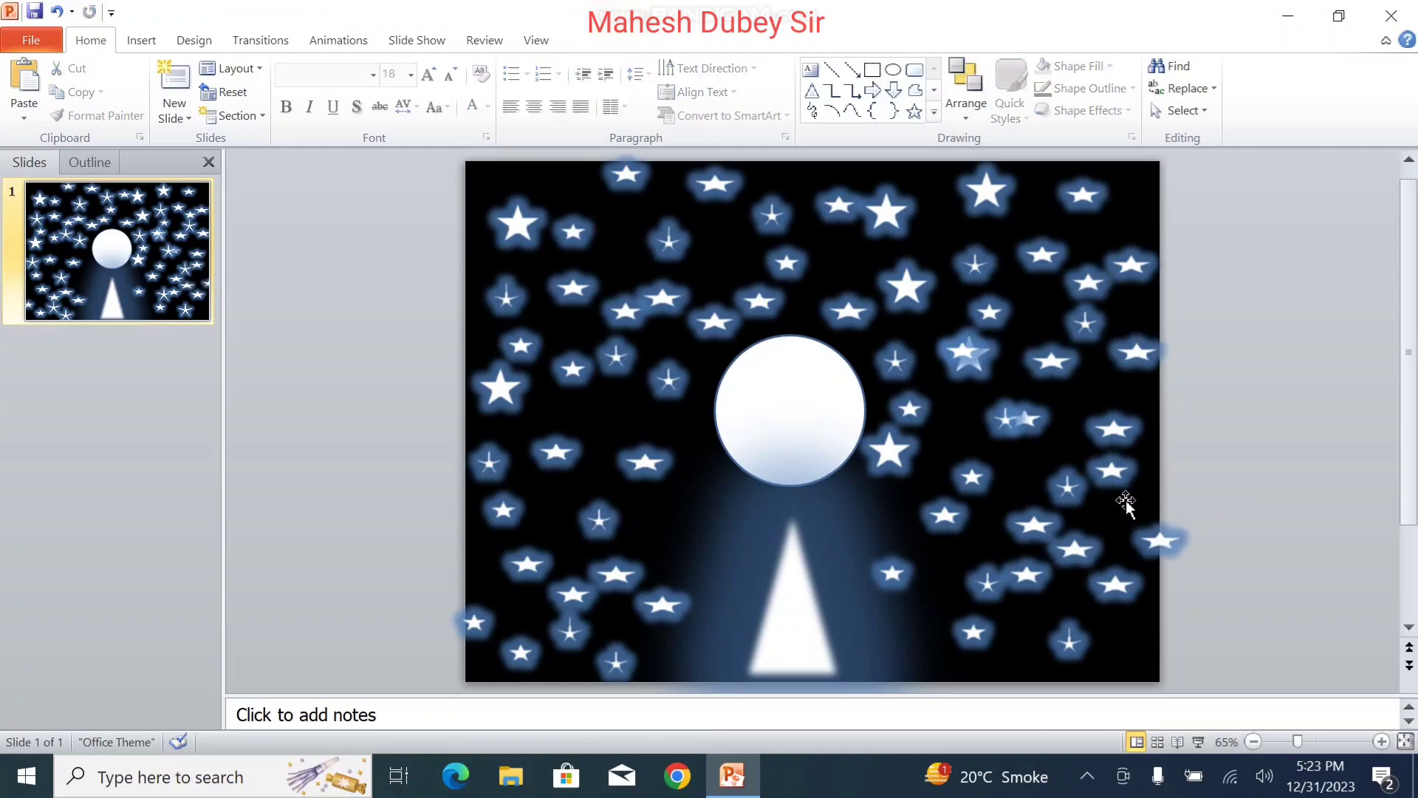
left_click(1111, 473)
mouse_move(1111, 474)
left_mouse_down()
mouse_move(1116, 521)
mouse_move(1145, 184)
mouse_move(1108, 221)
left_mouse_up()
left_click(1034, 524, "shift")
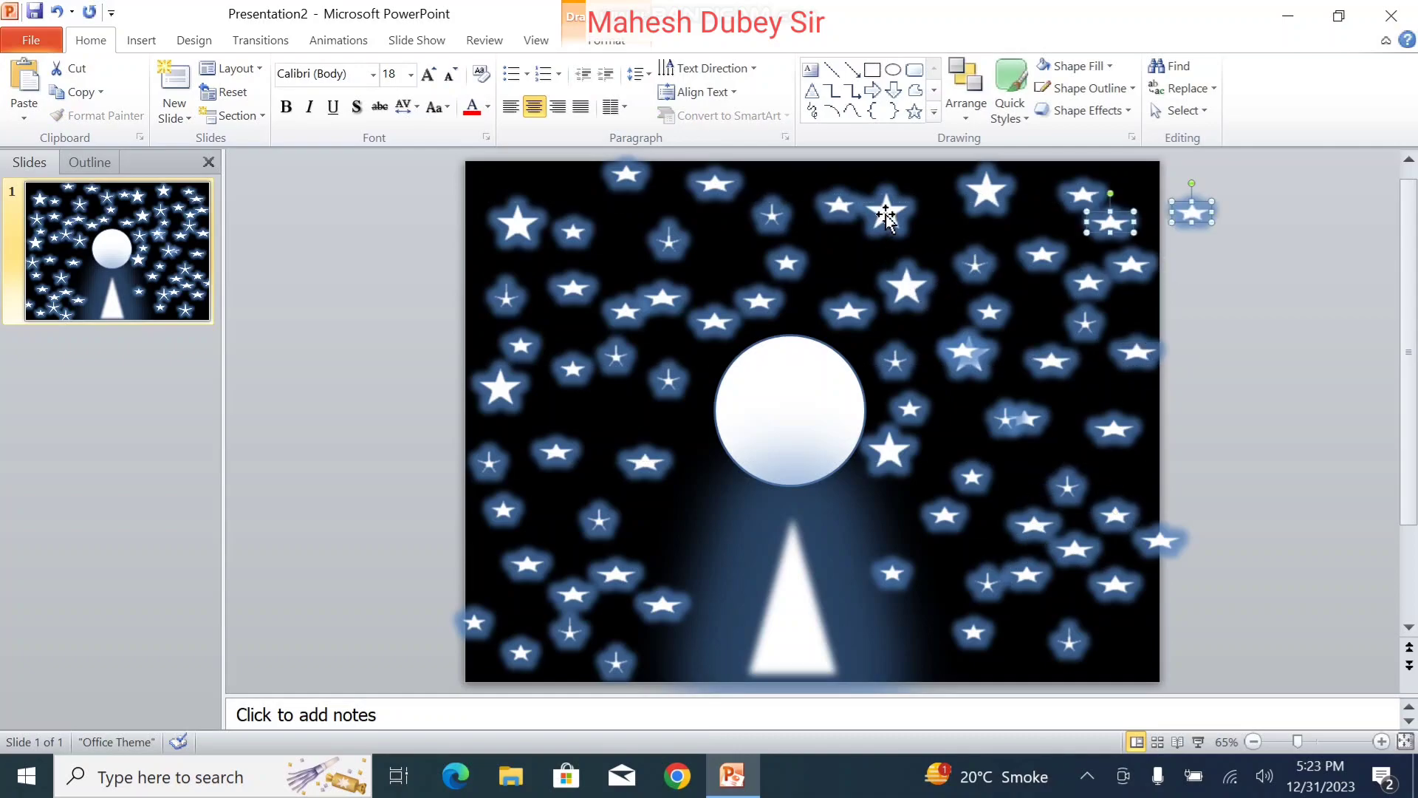
Copy stars near the top edge, beside the moon's beam and to the left side, then deselect
left_click_drag(887, 210, 908, 181)
left_click(908, 299, "shift")
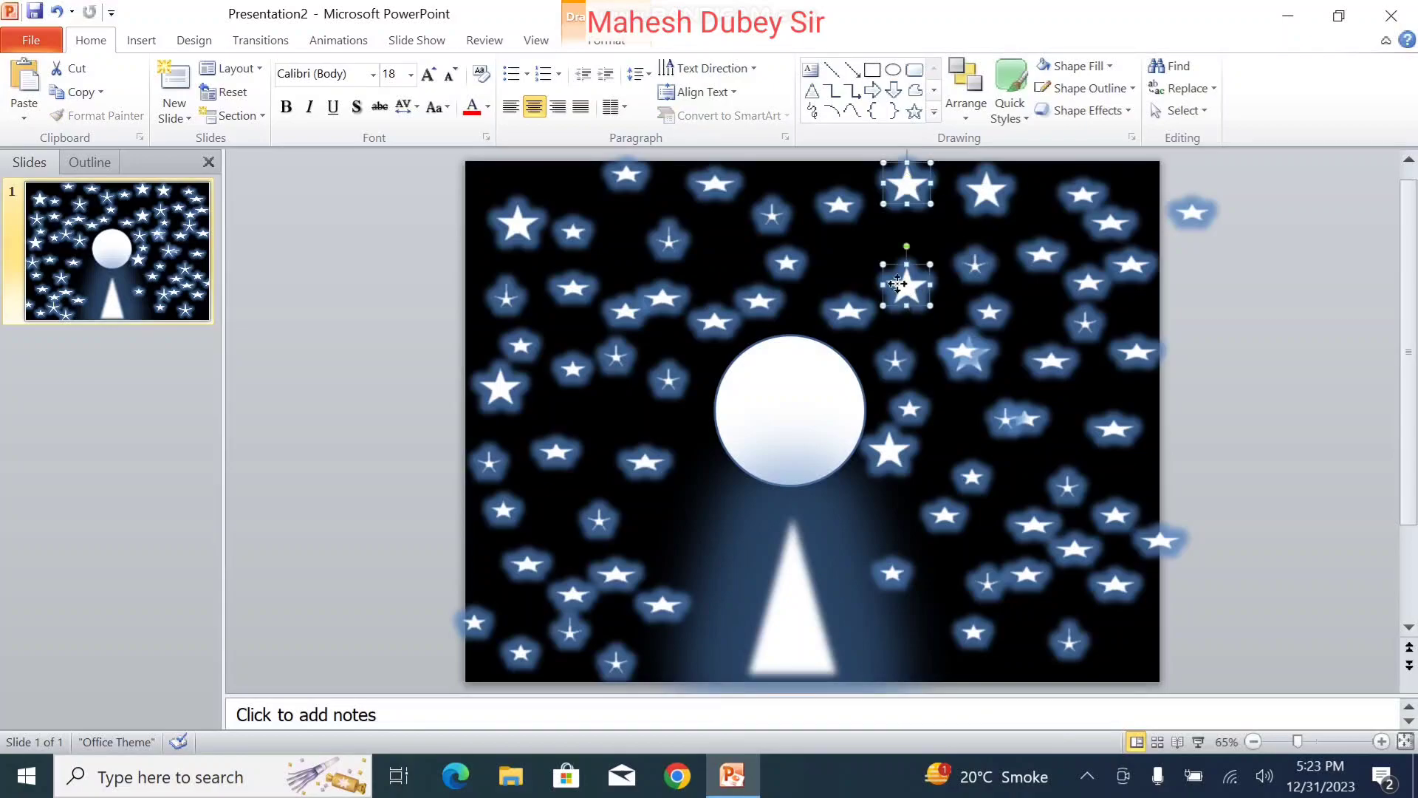
left_click_drag(908, 299, 861, 272)
left_click(989, 311)
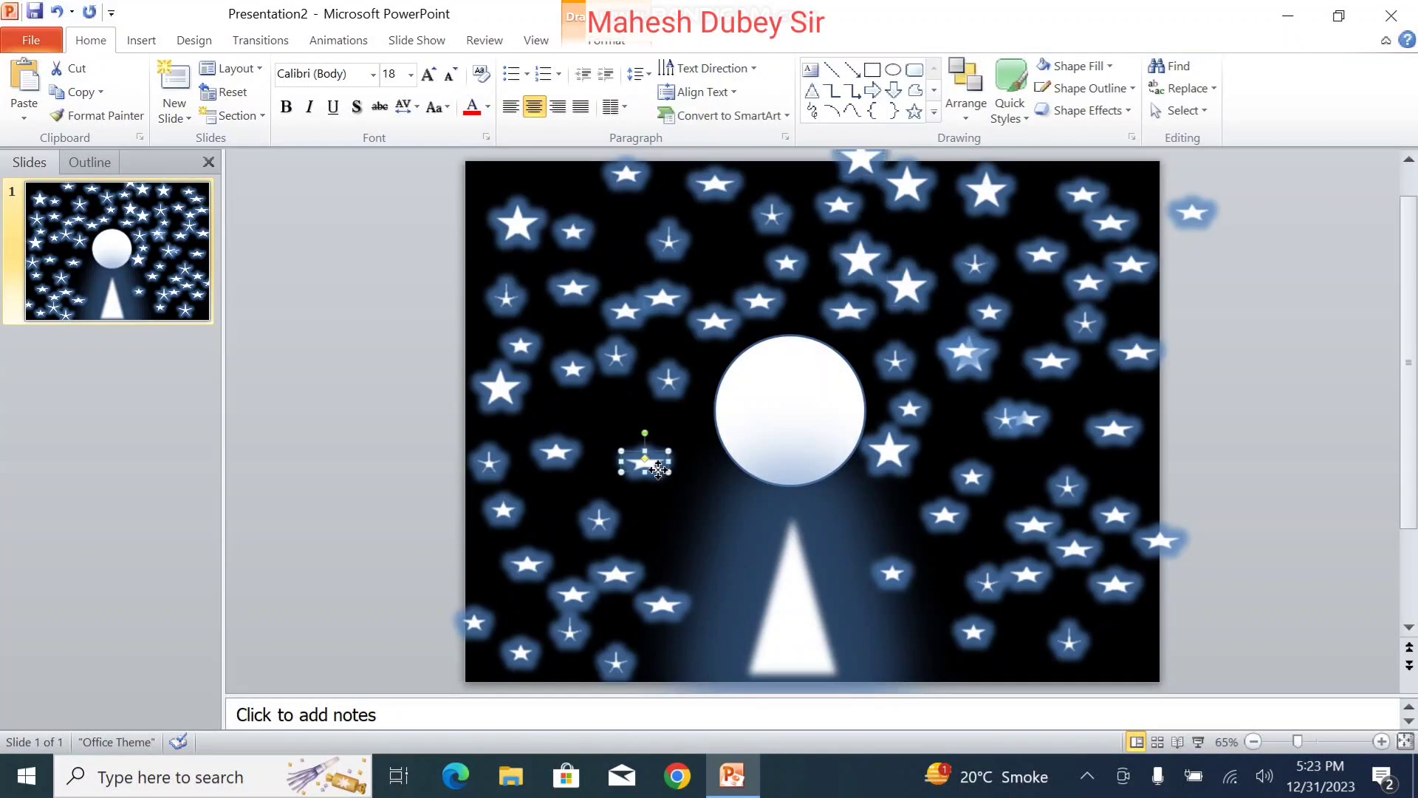
mouse_move(667, 481)
left_mouse_down()
mouse_move(715, 526)
mouse_move(711, 570)
left_mouse_up()
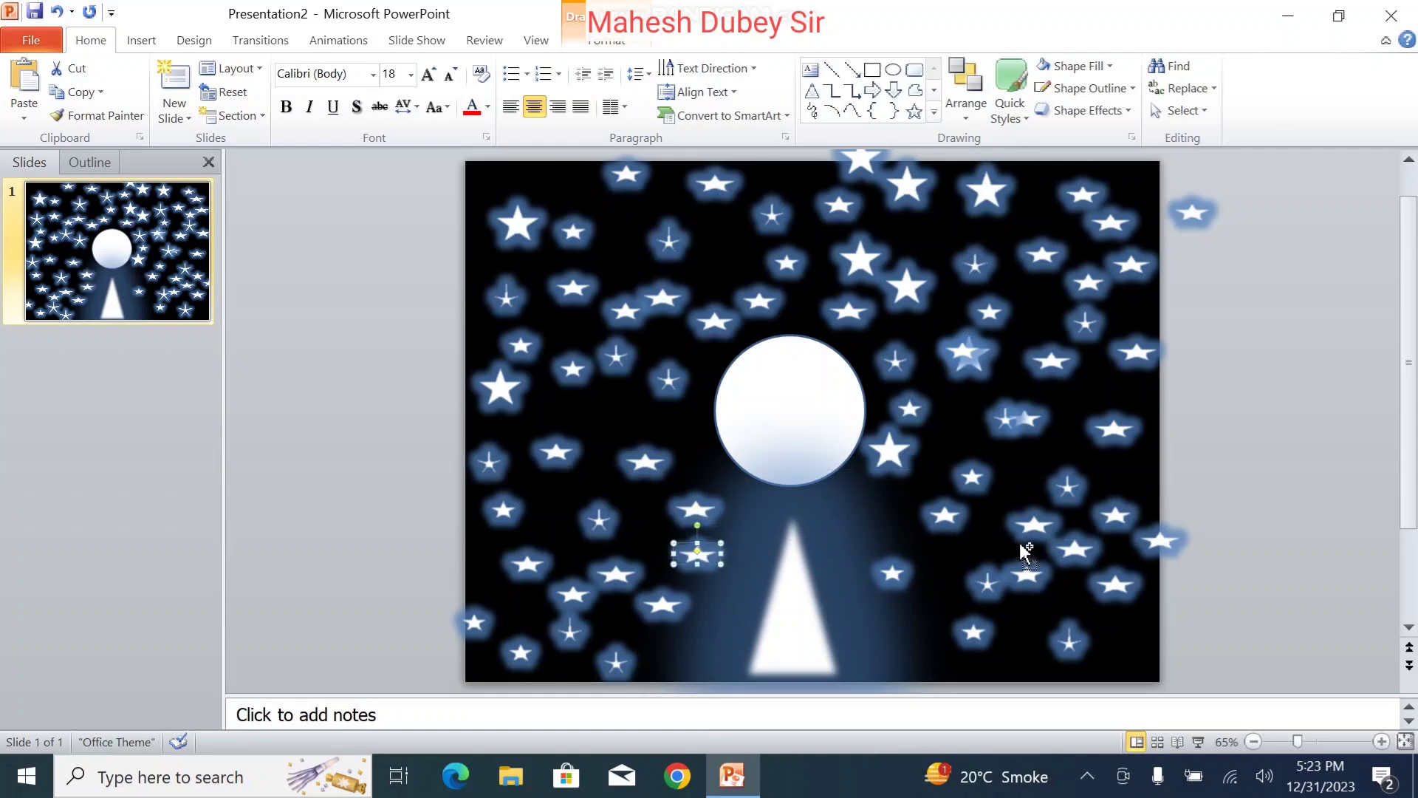
left_click(1071, 545, "shift")
mouse_move(1070, 535)
left_mouse_down()
mouse_move(843, 524)
mouse_move(873, 537)
left_mouse_up()
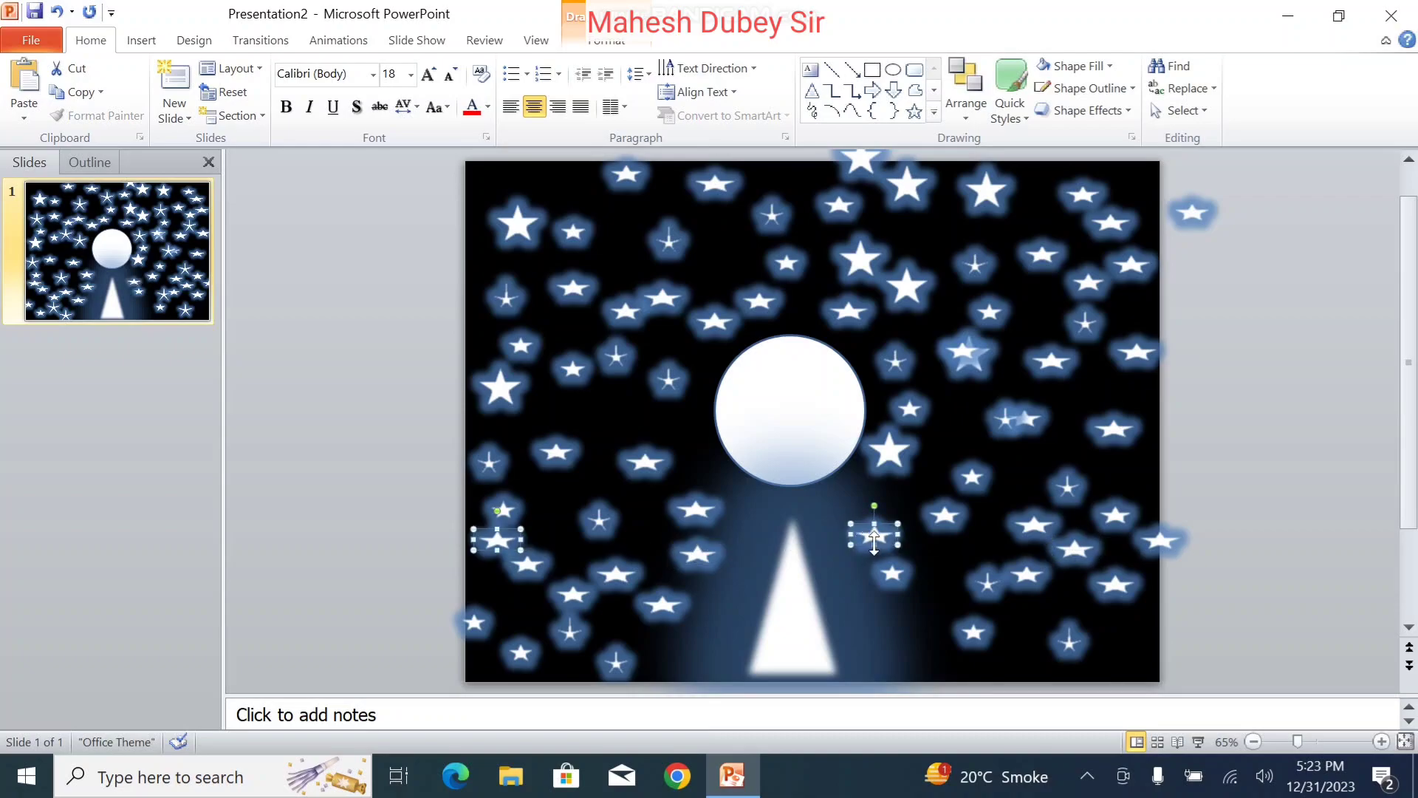
left_click(915, 514)
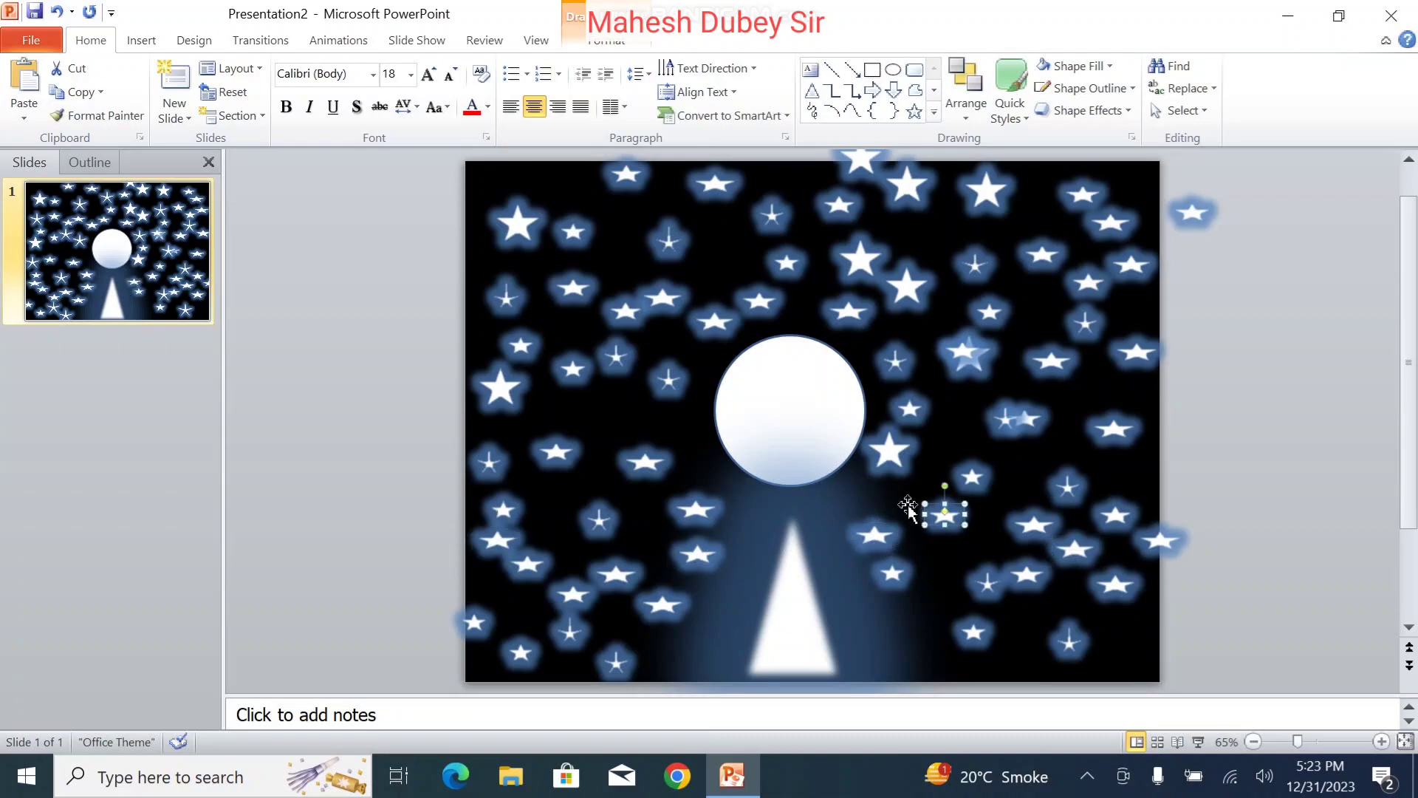
left_click(939, 450)
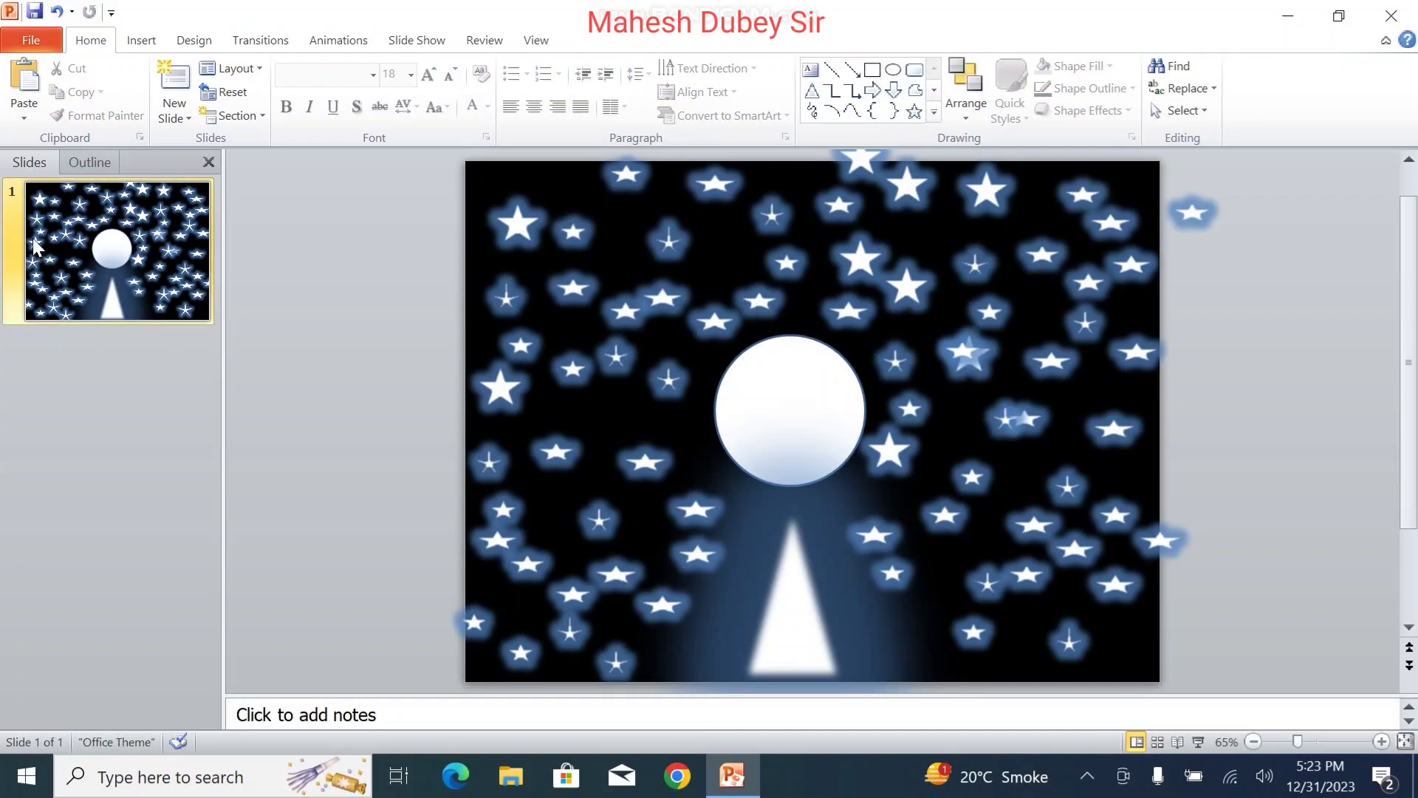
Duplicate slide 1's starry moon-and-beam sky repeatedly to make seven identical slides
left_click(90, 236)
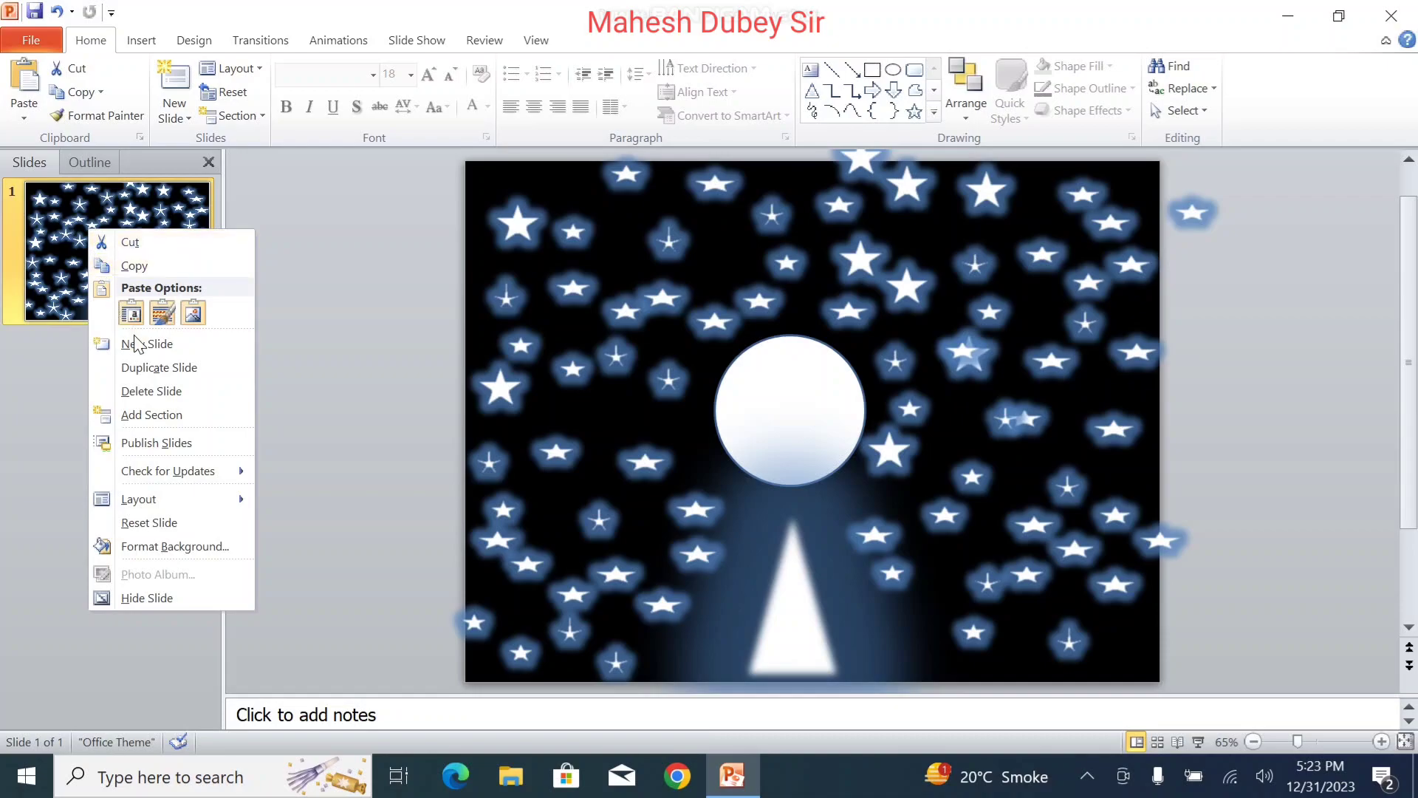
left_click(159, 367)
key("Return")
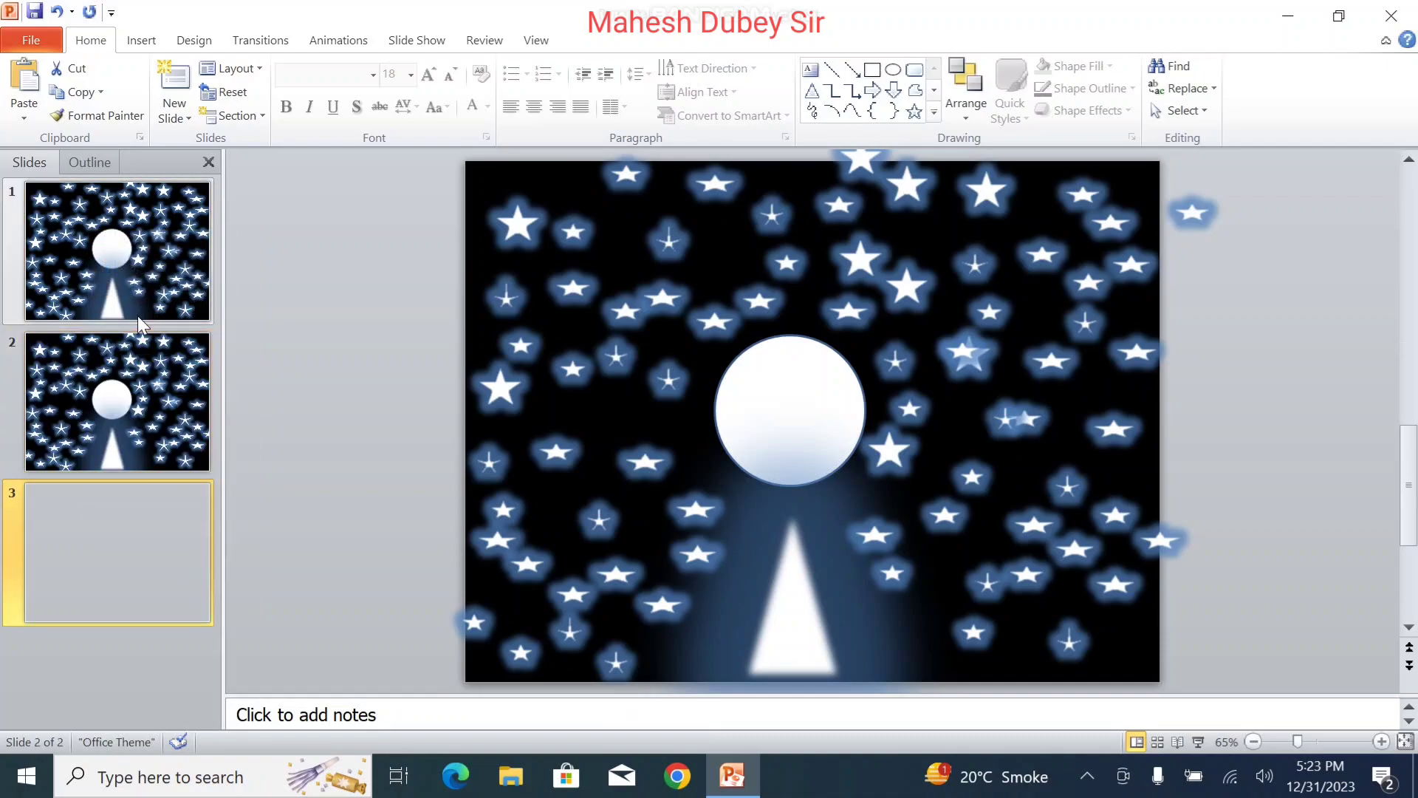
key("Return")
key("Return")
key("Return")
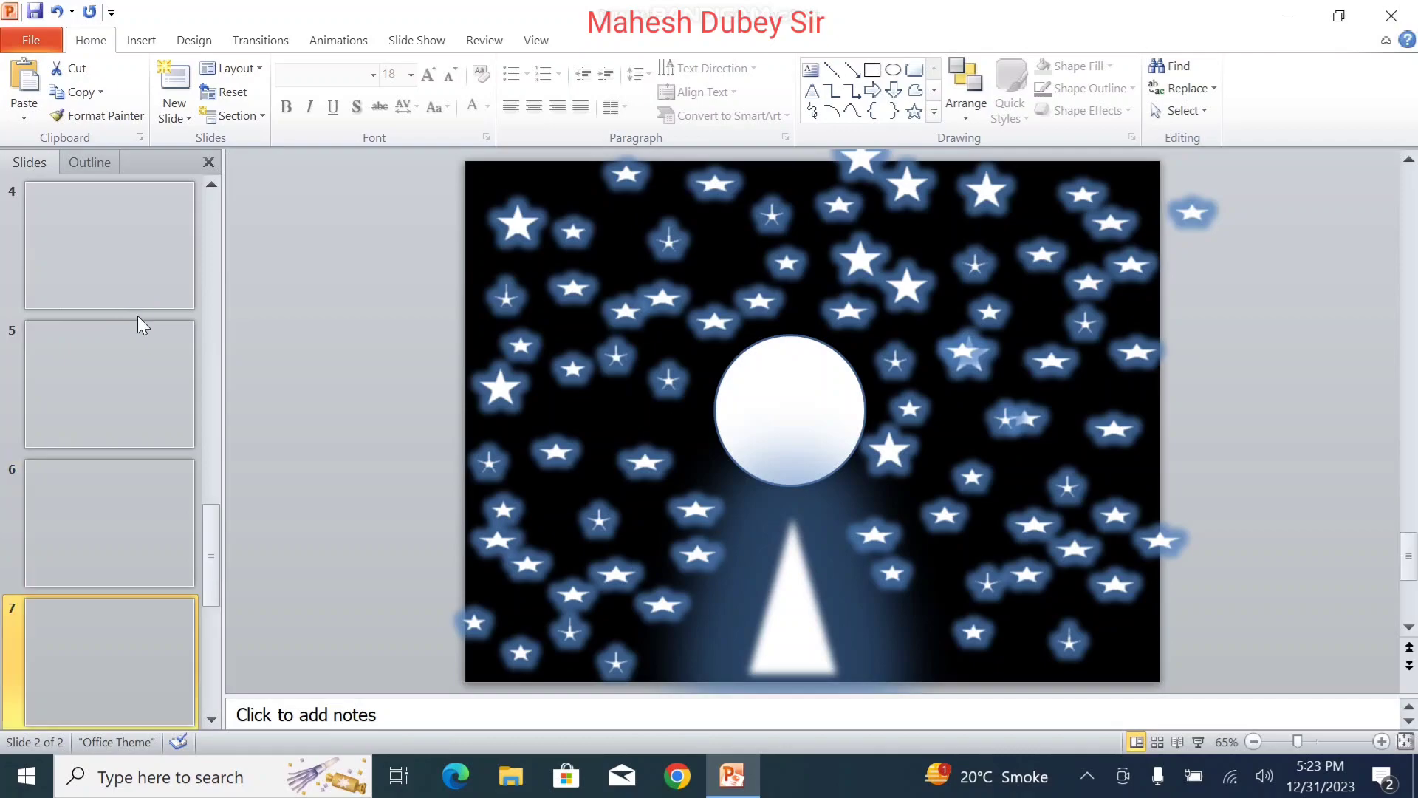
scroll(137, 316, "up", 5)
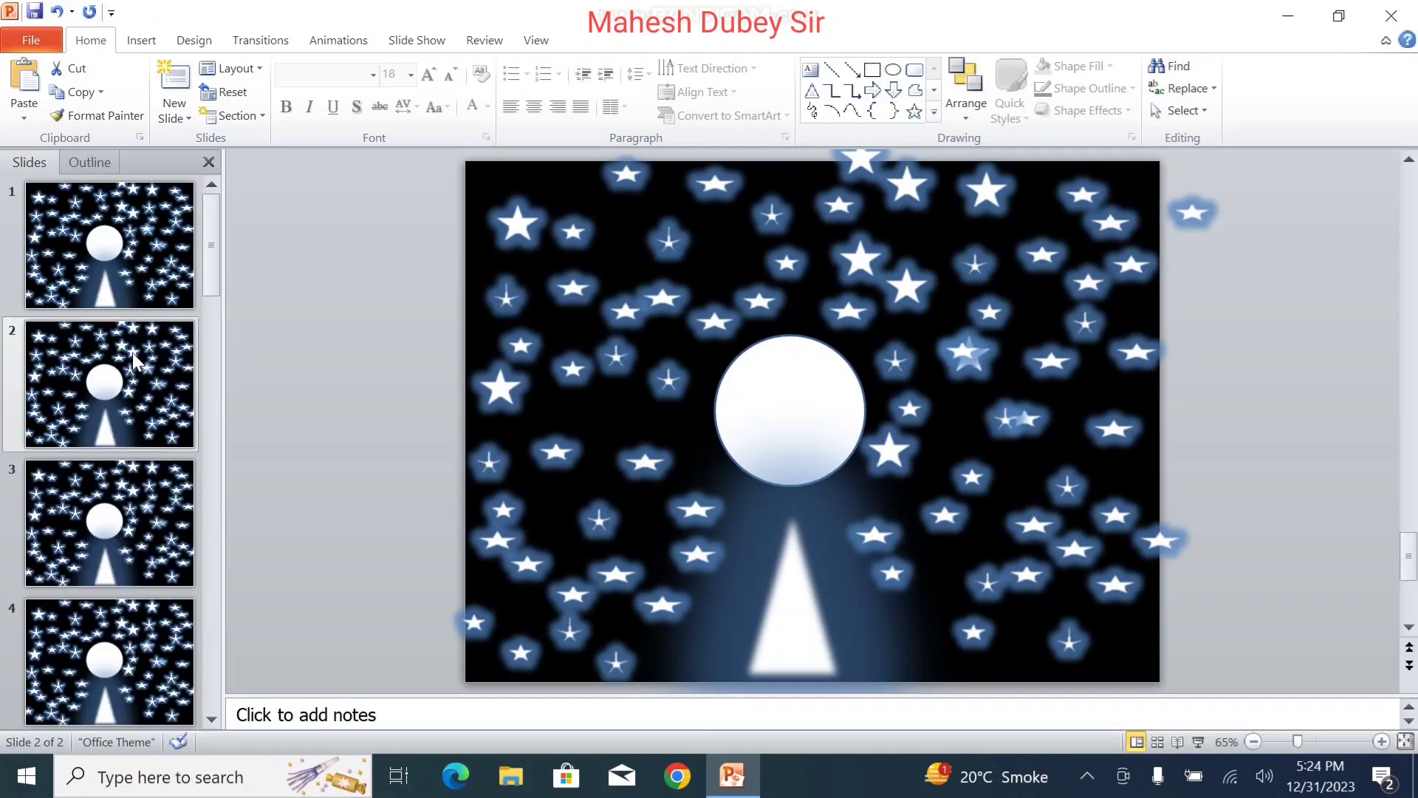
On slide 2, select twelve scattered stars around the moon and beam for removal
left_click(116, 394)
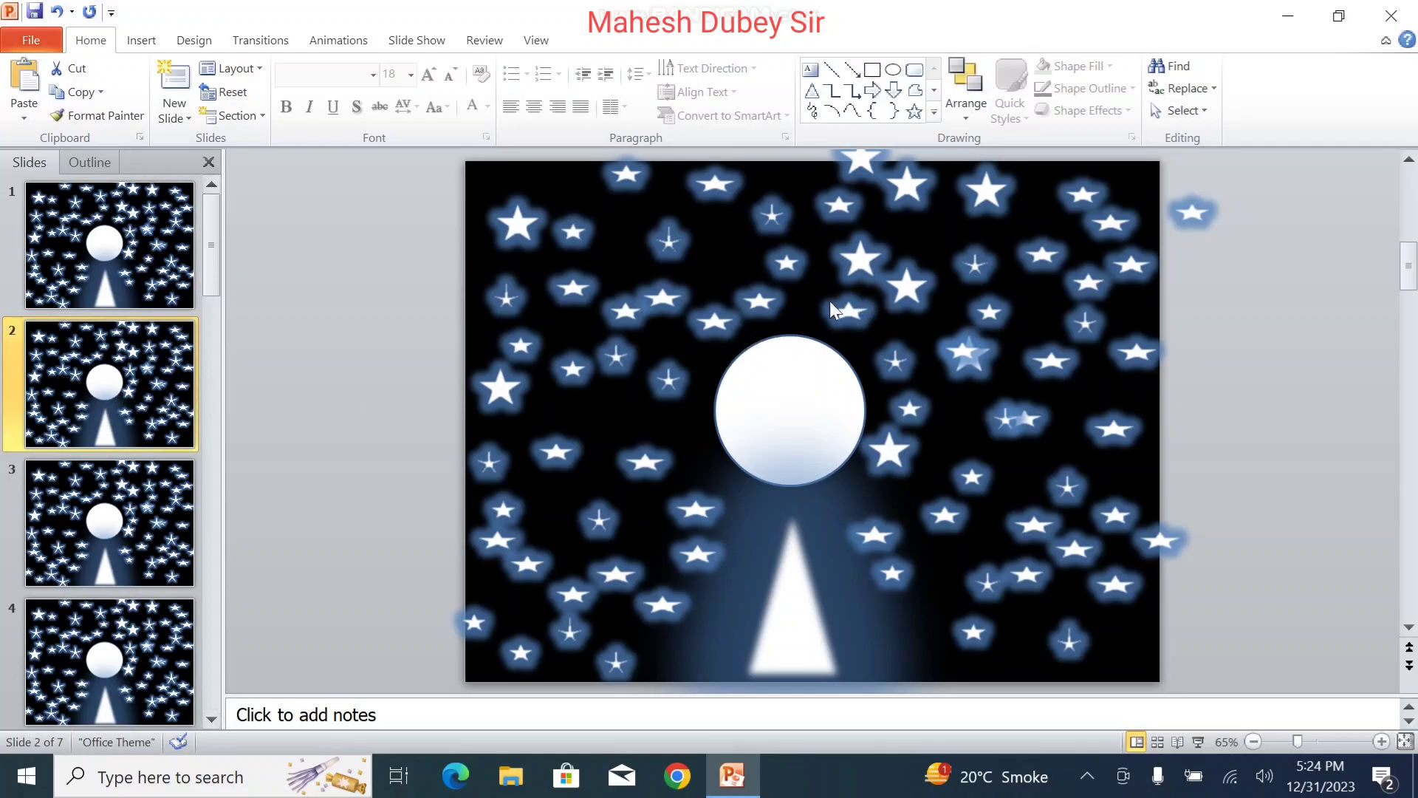
left_click(859, 257)
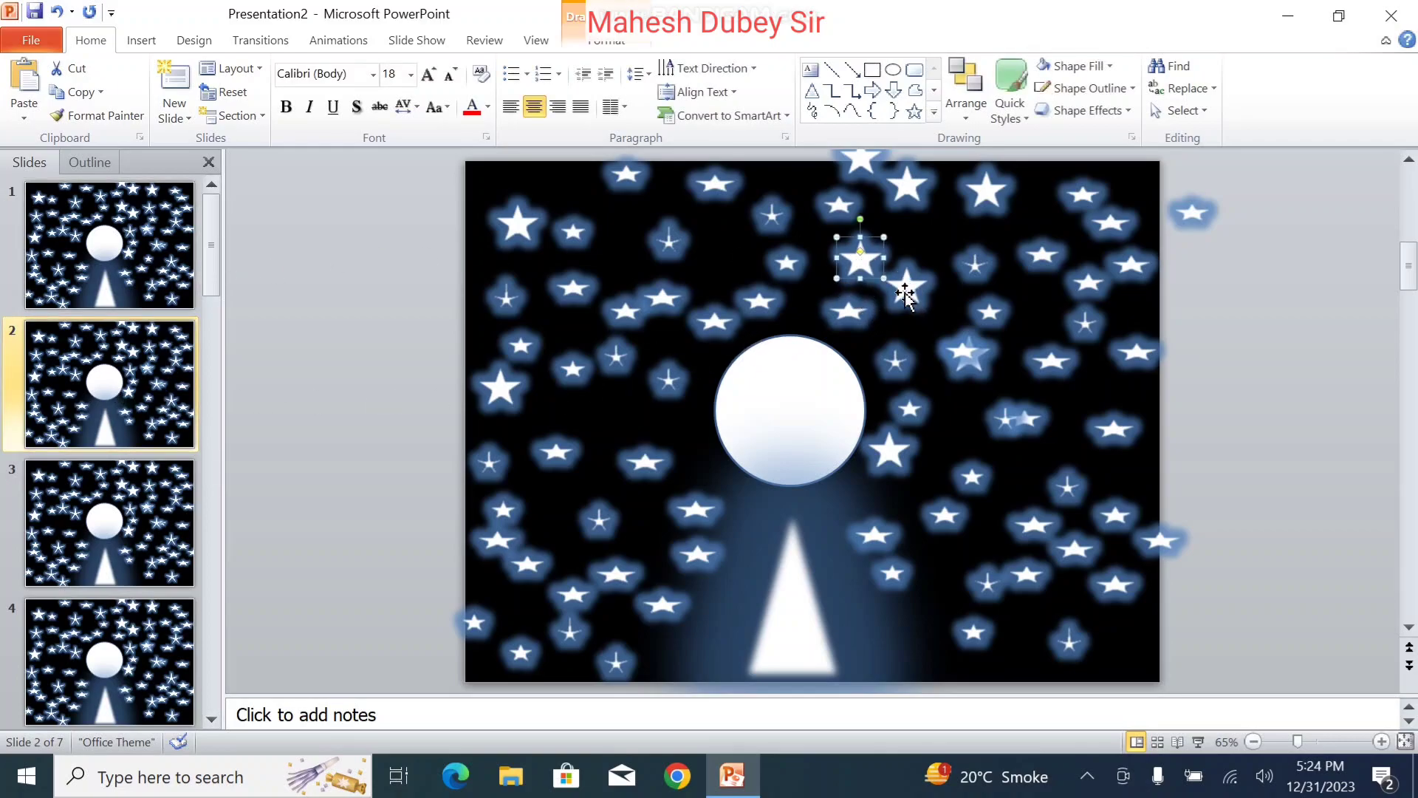
left_click(908, 361, "shift")
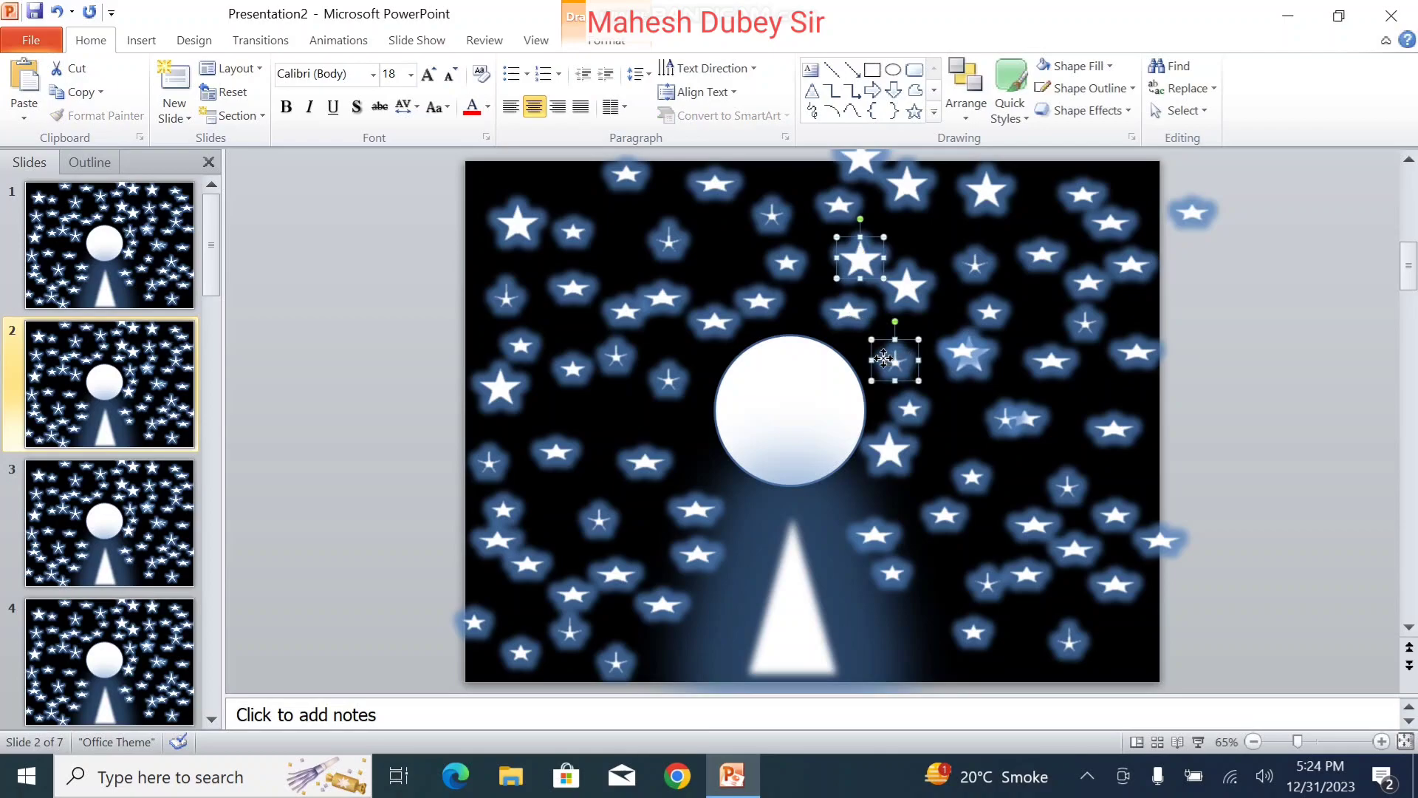
left_click(1045, 255, "shift")
left_click(1091, 325, "shift")
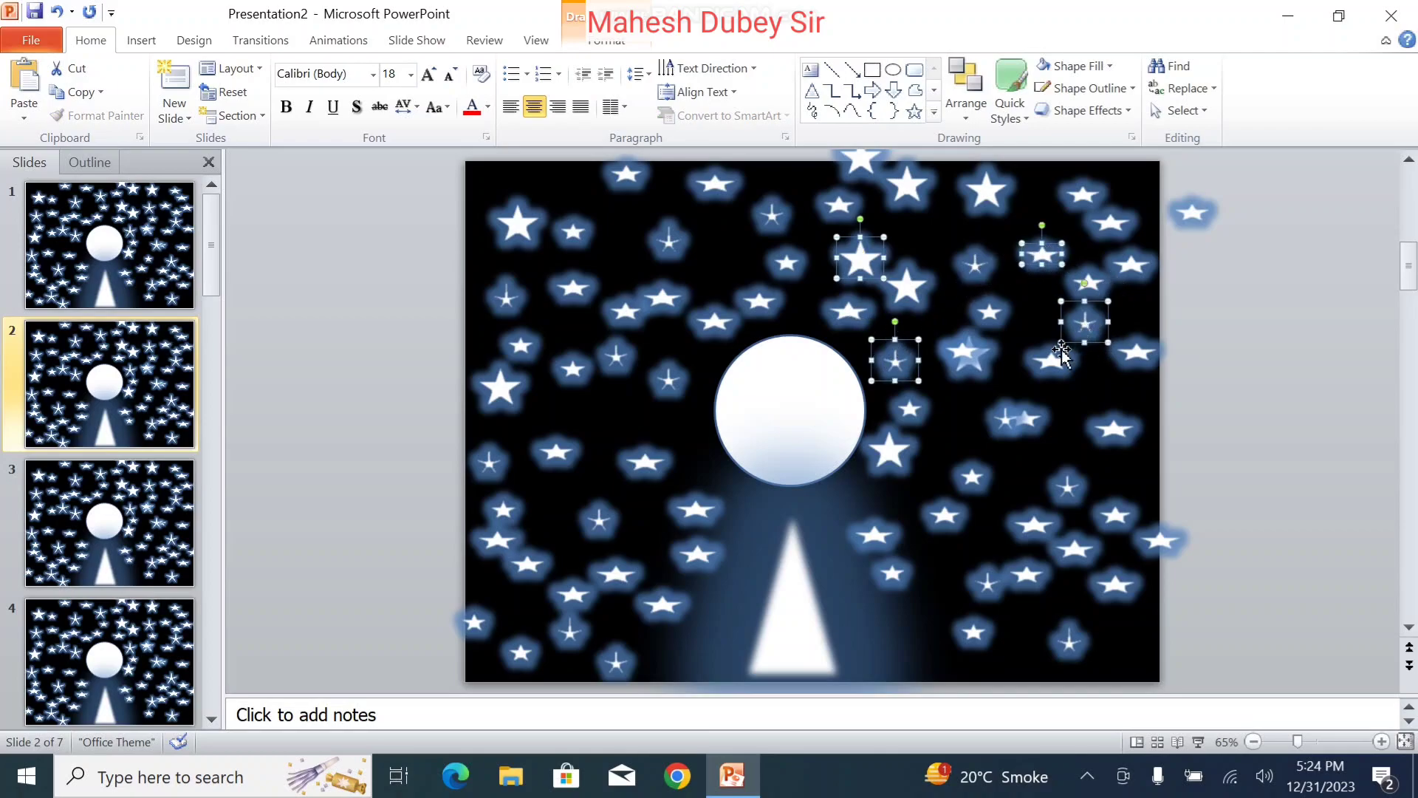
left_click(1023, 420, "shift")
left_click(884, 450, "shift")
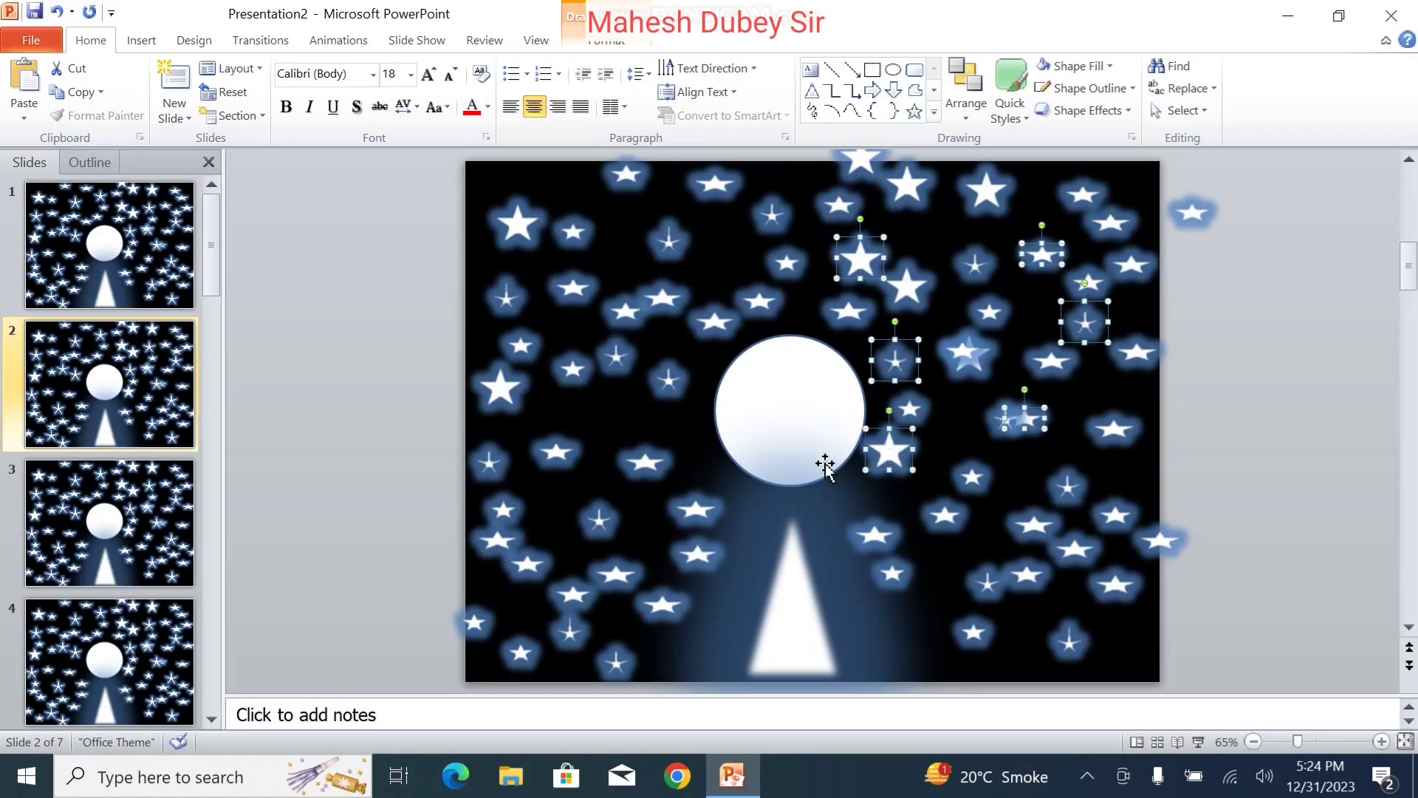
left_click(607, 364, "shift")
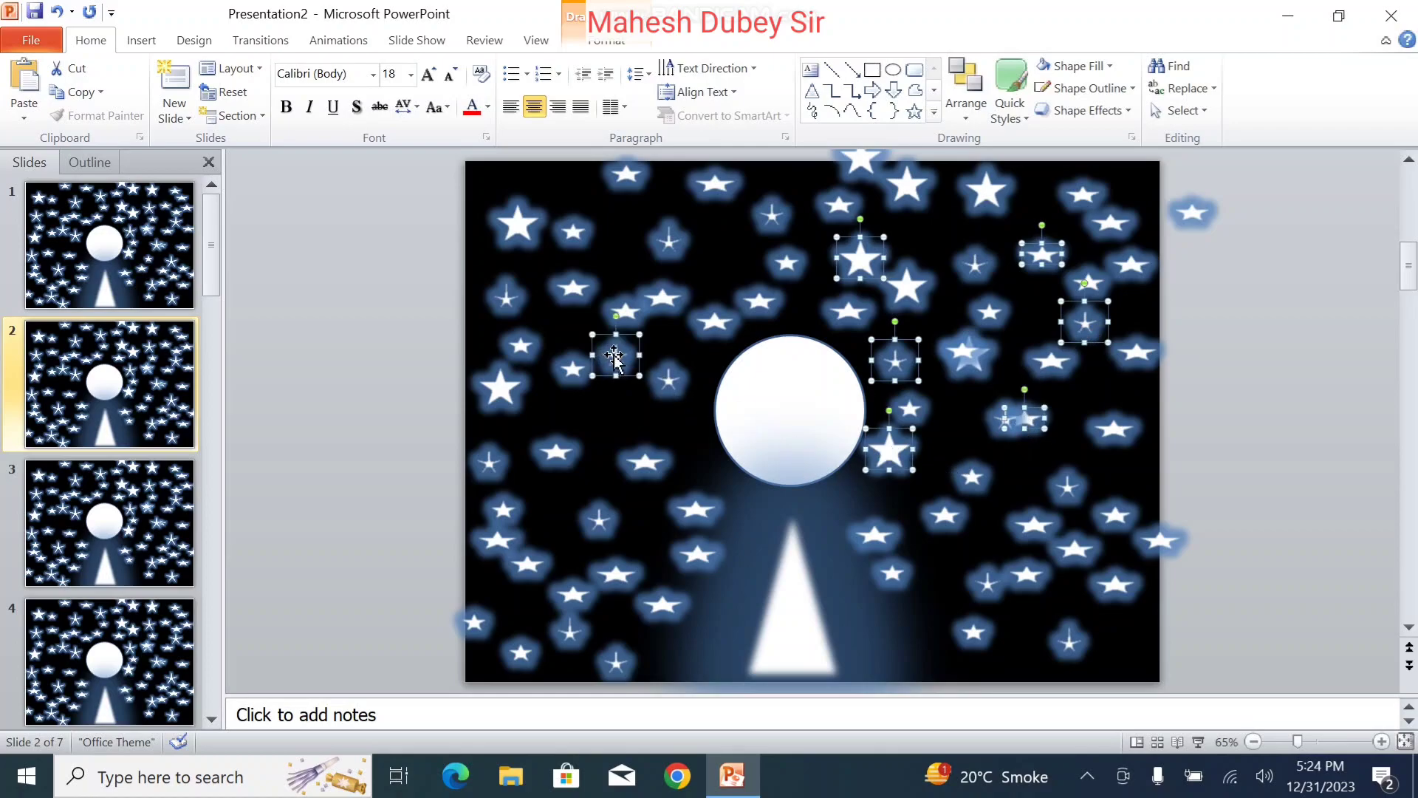
left_click(668, 240, "shift")
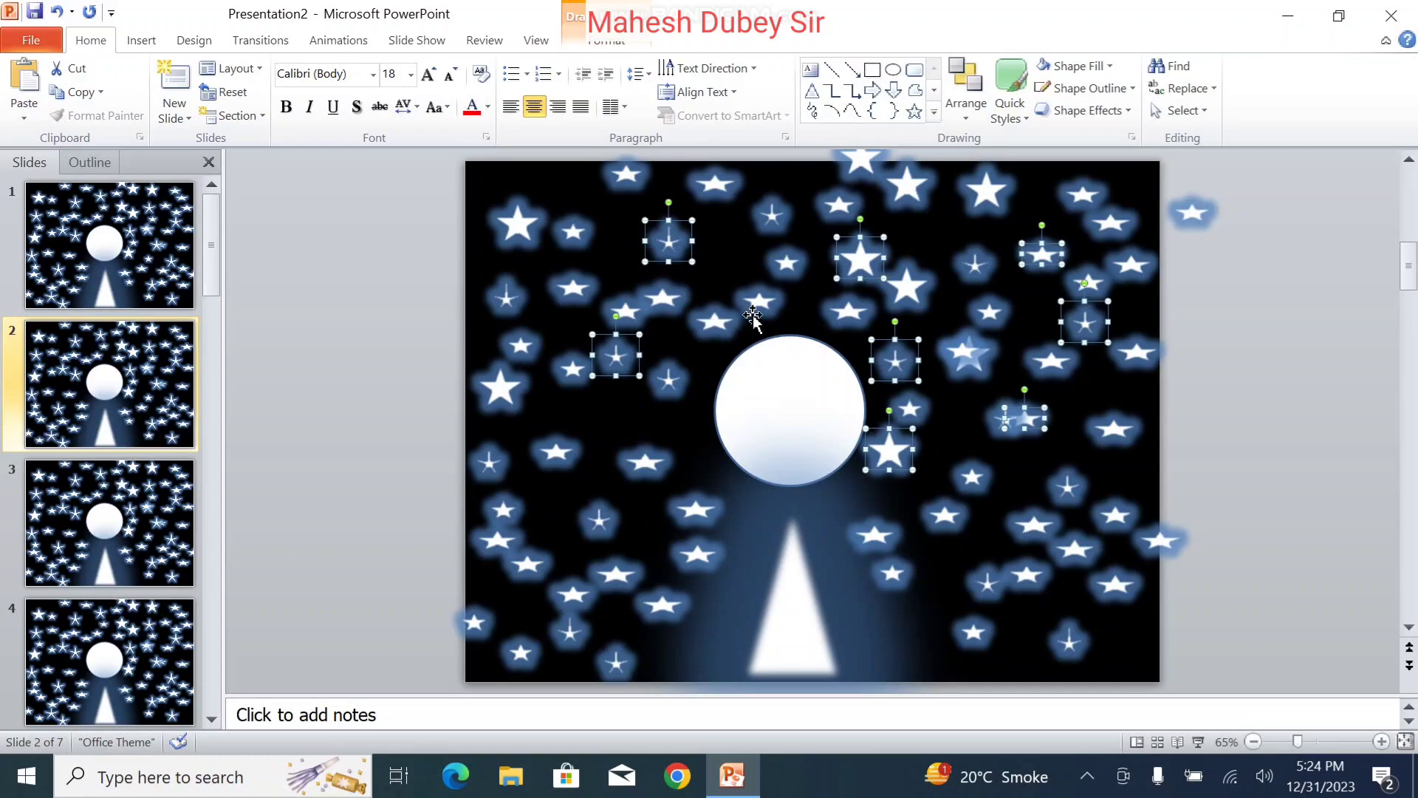
left_click(752, 312, "shift")
left_click(702, 512, "shift")
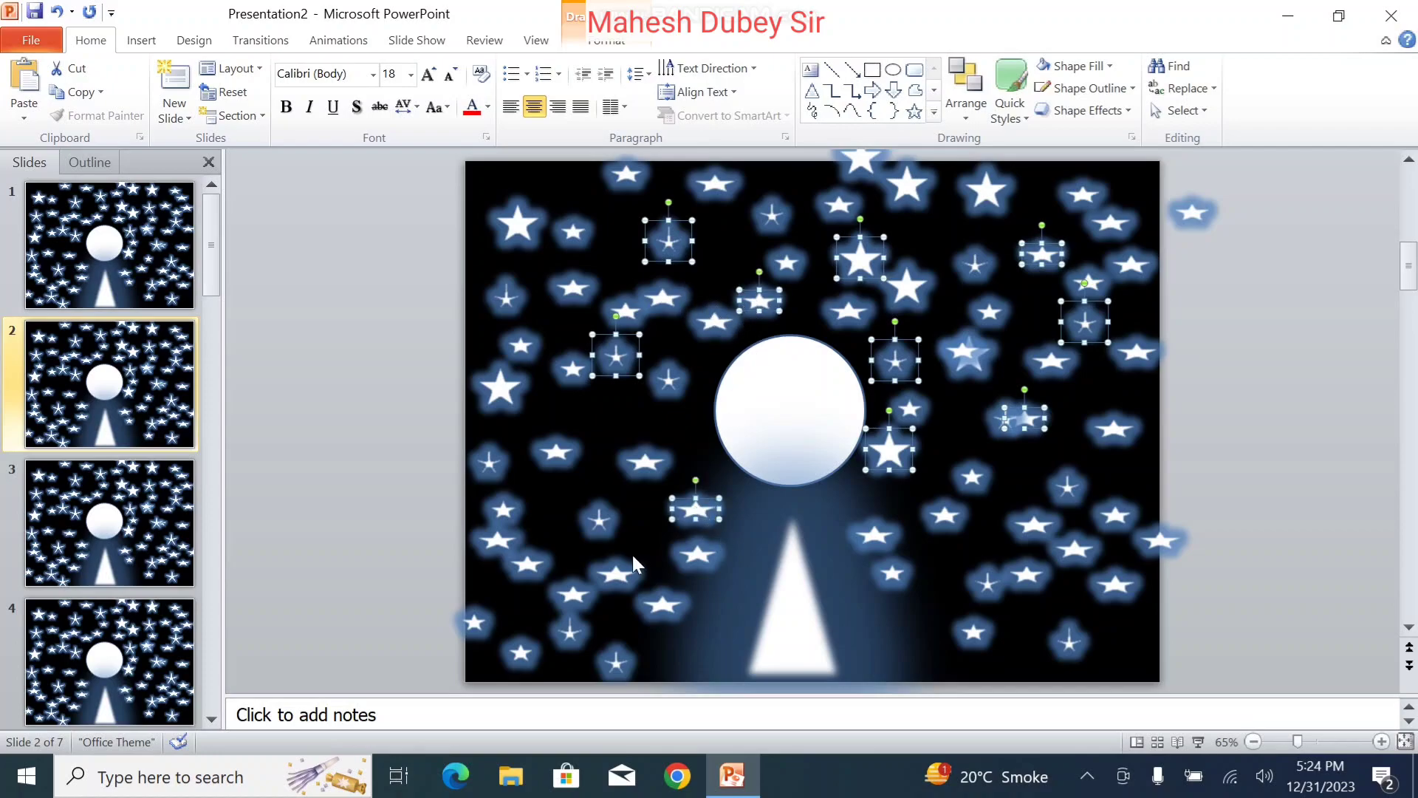
left_click(498, 546, "shift")
left_click(491, 457, "shift")
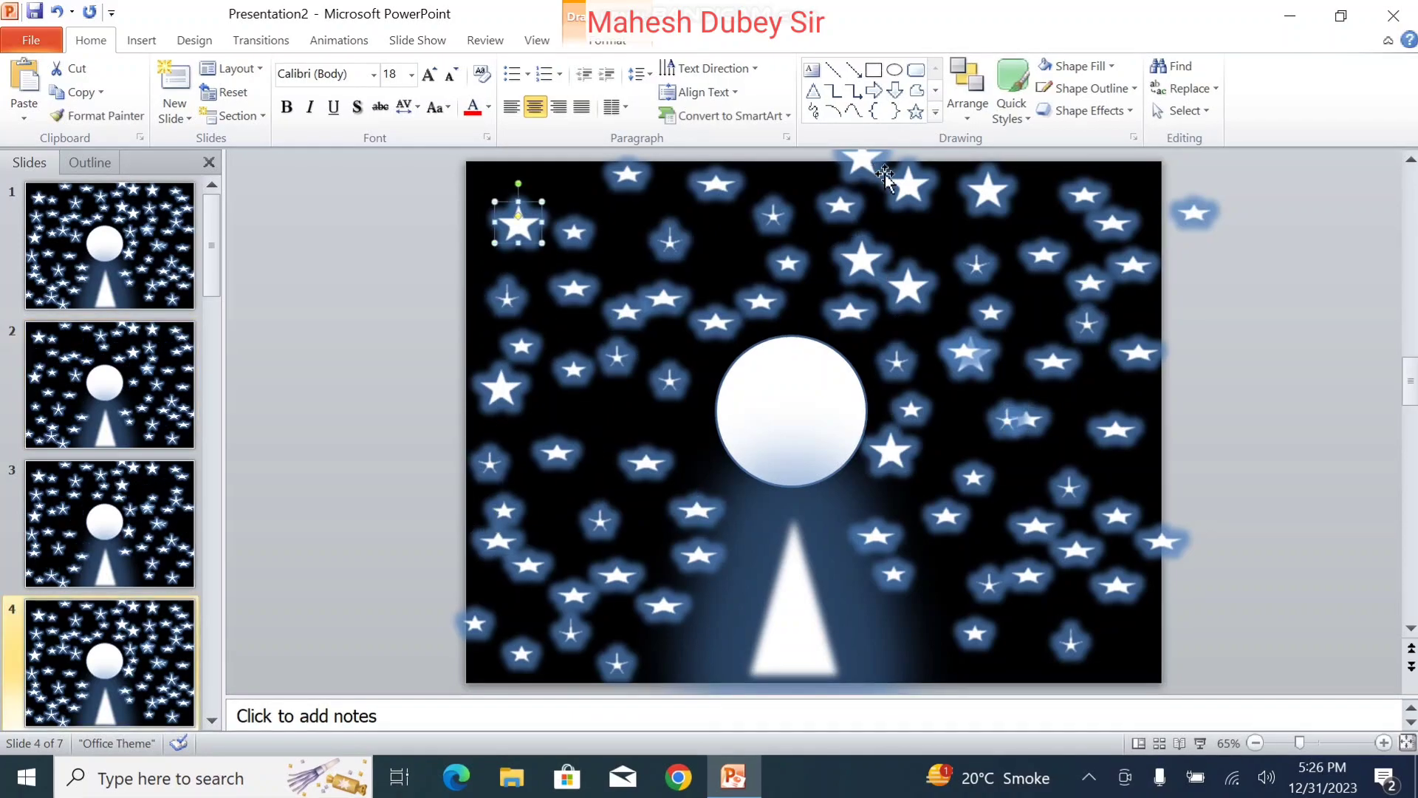
On slide 4, select seven stars at the top right, above the moon and to its left
left_click(1110, 221, "shift")
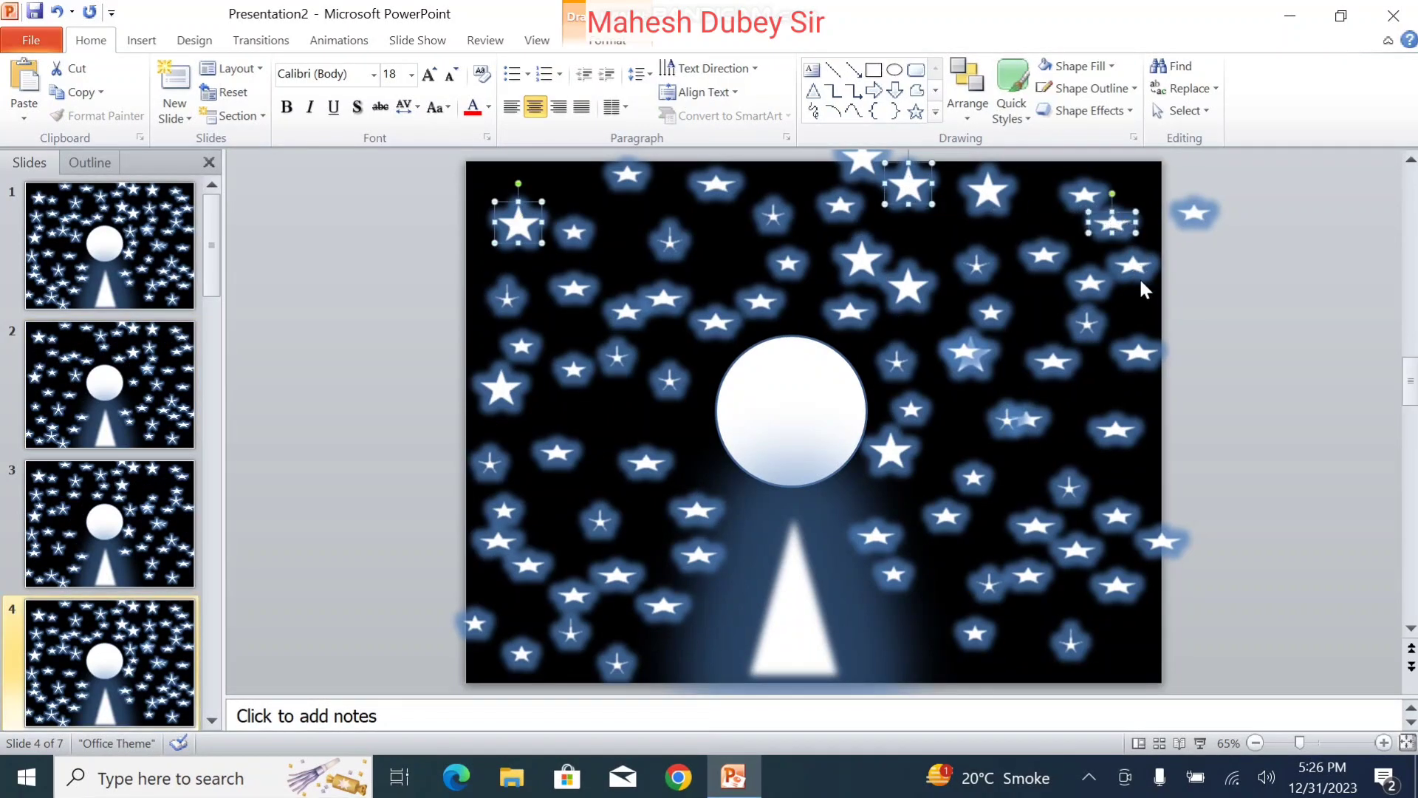
left_click(962, 356, "shift")
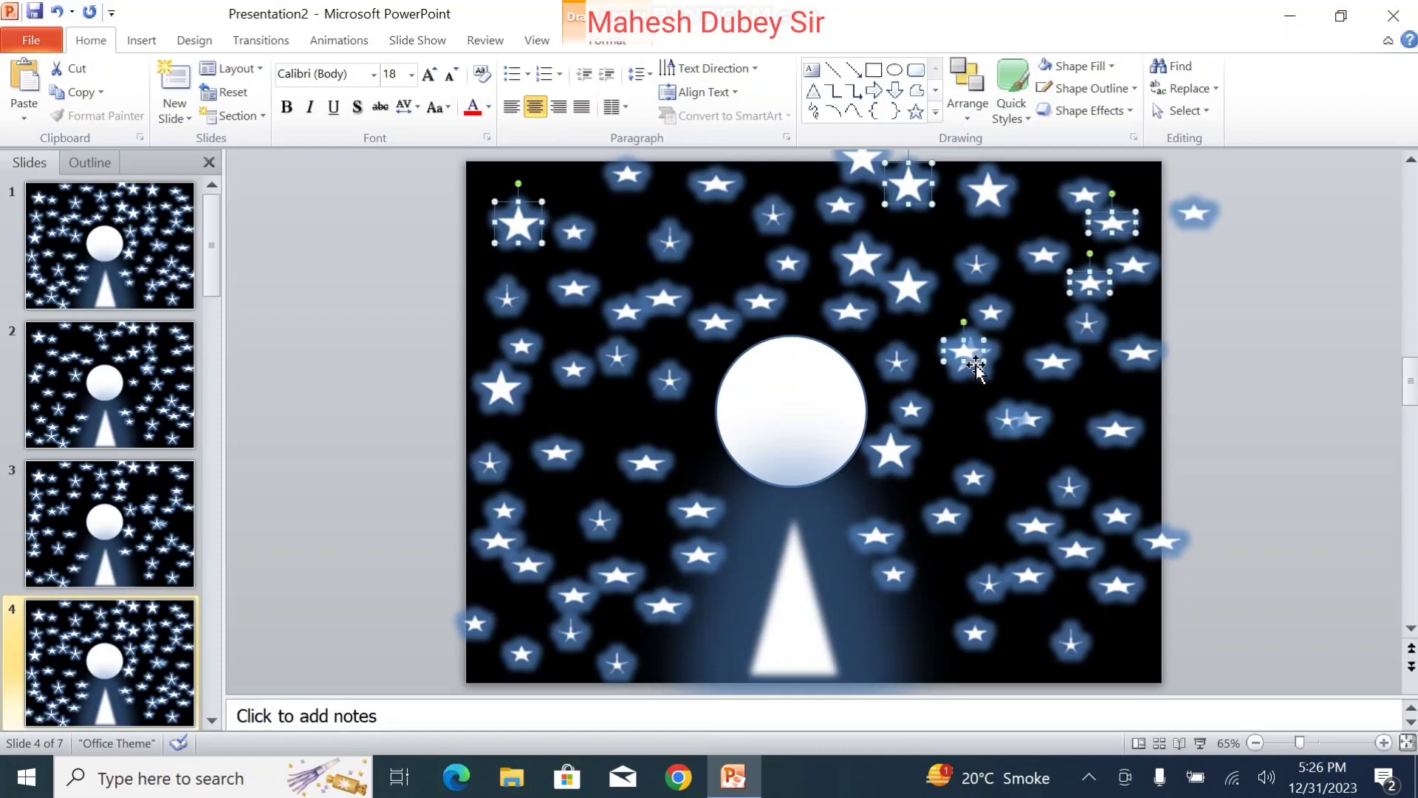
left_click(905, 294, "shift")
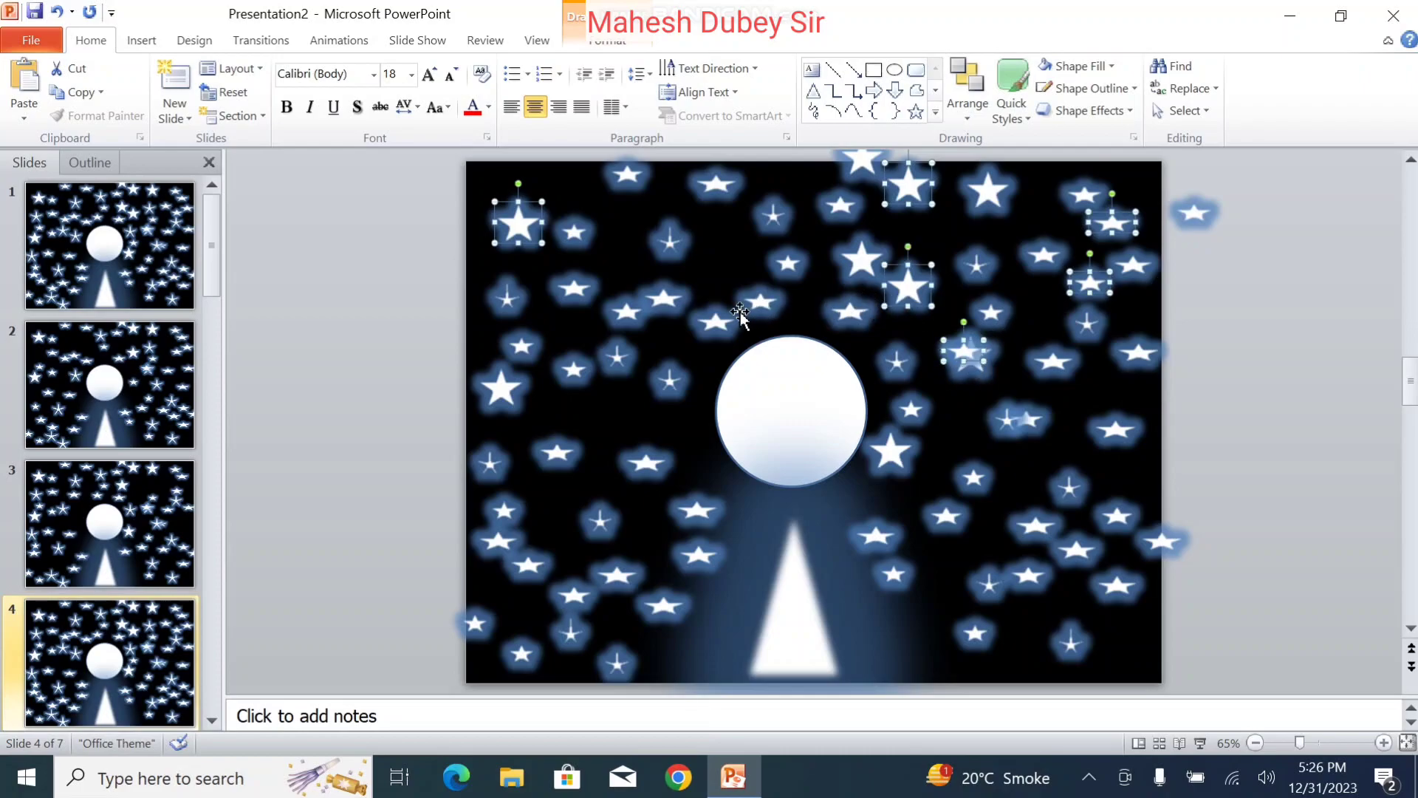
left_click(761, 303, "shift")
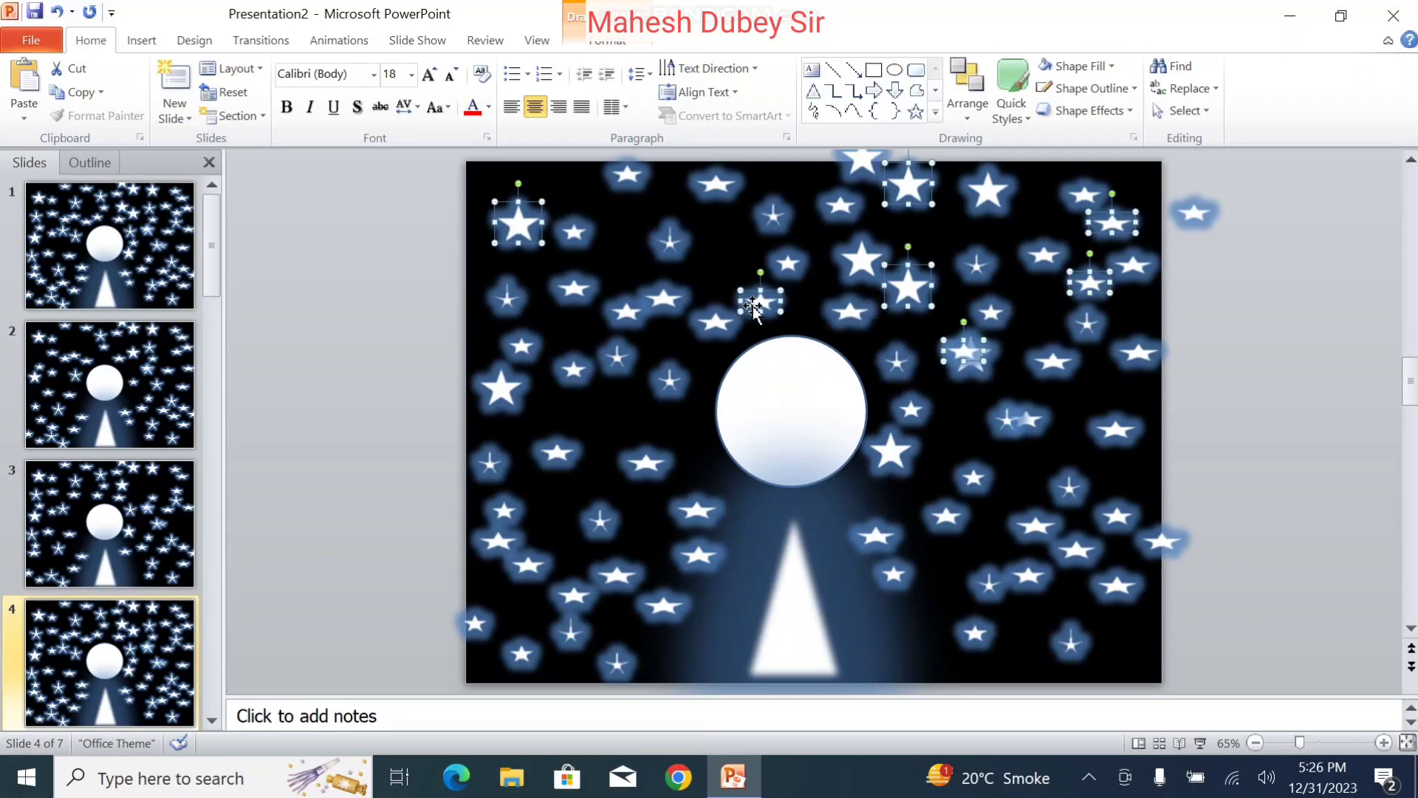
left_click(572, 595, "shift")
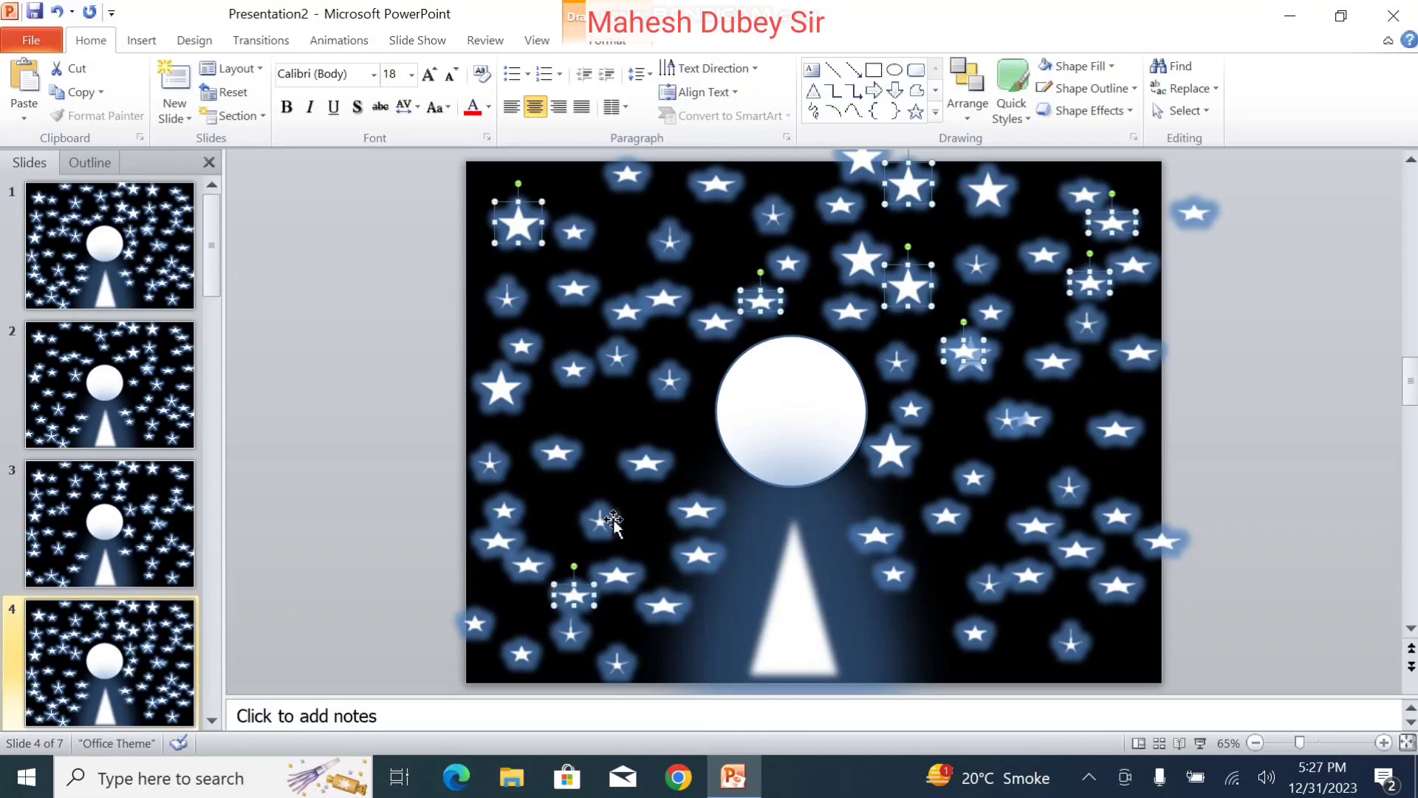
left_click(646, 464, "shift")
left_click(616, 358, "shift")
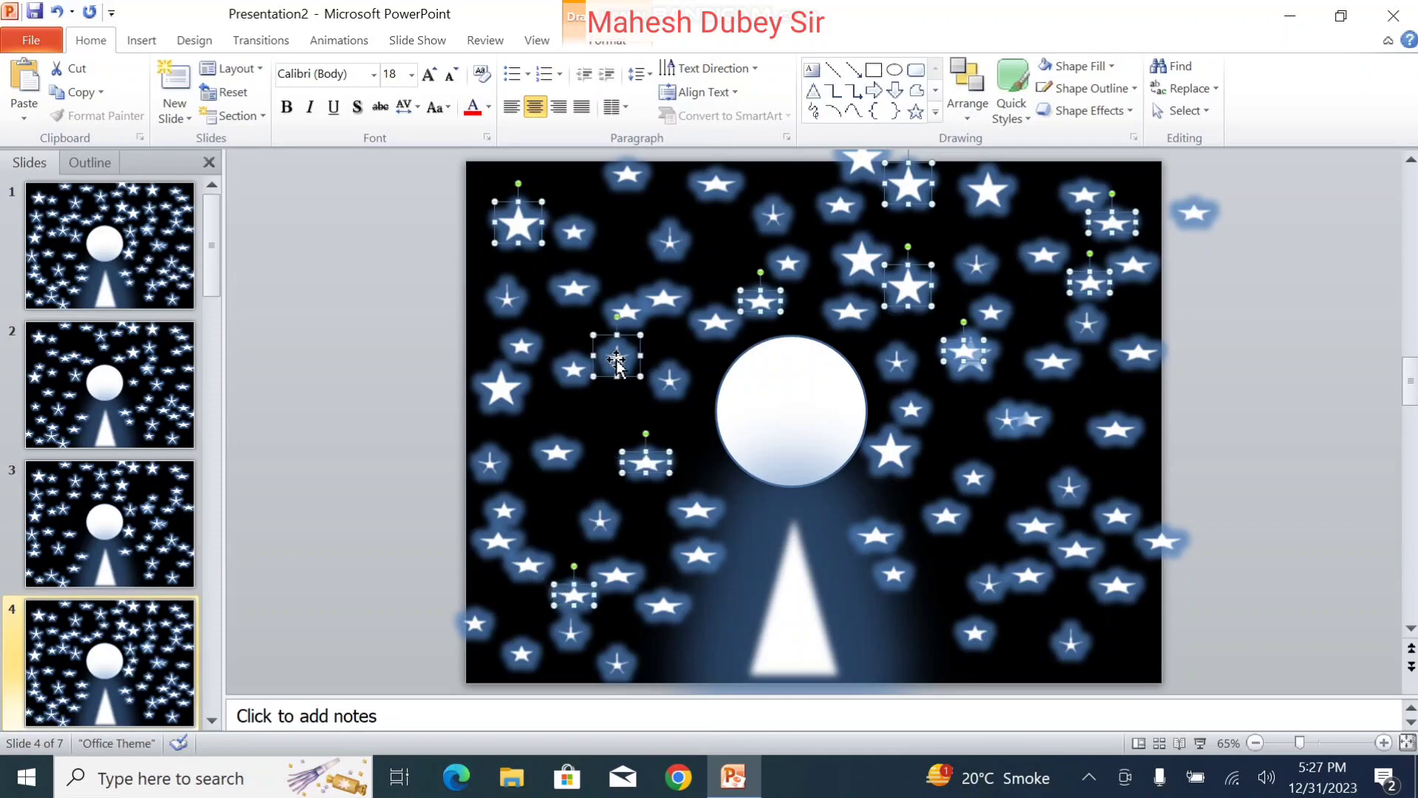
Add six more stars on the upper left, right and lower right, then delete all thirteen
left_click(670, 242, "shift")
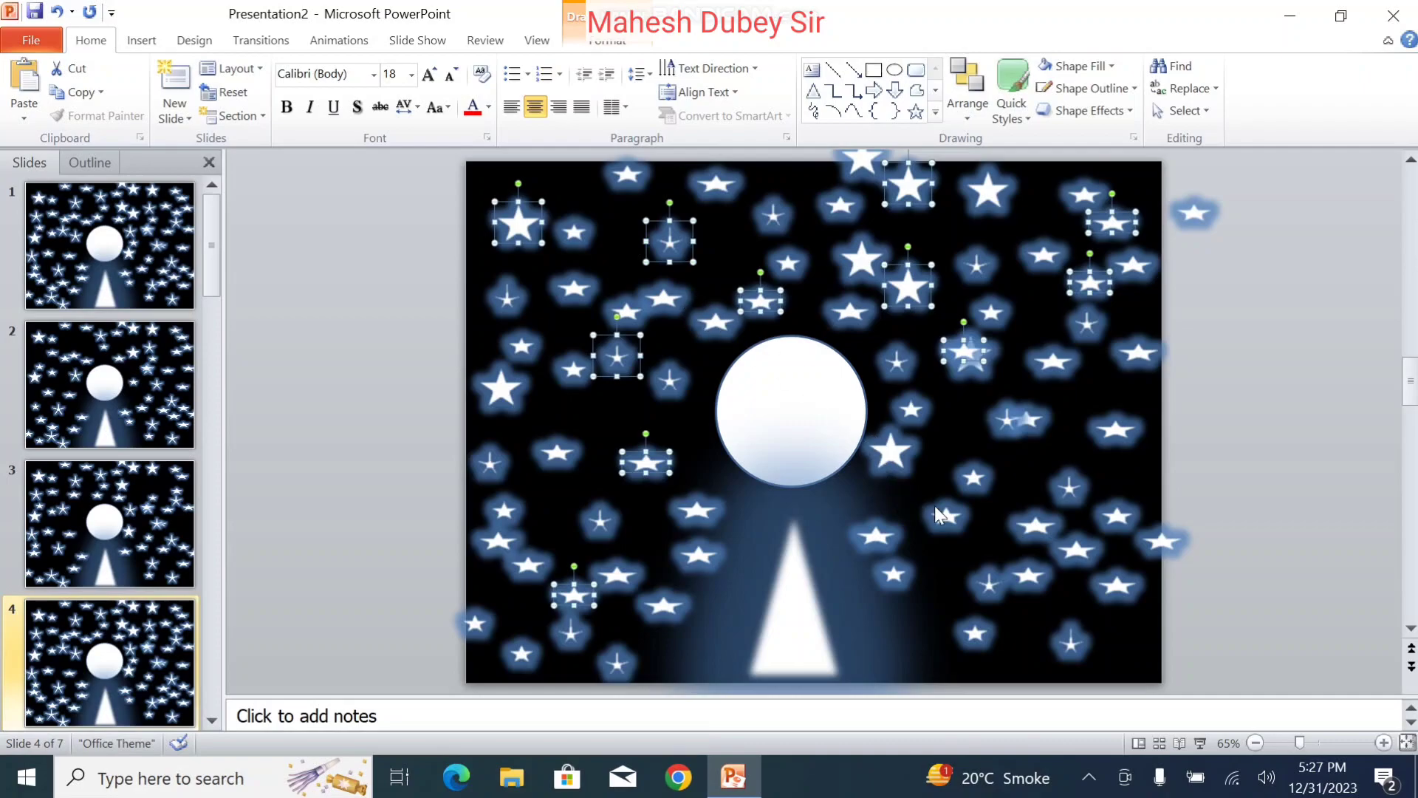
left_click(975, 487, "shift")
left_click(889, 462, "shift")
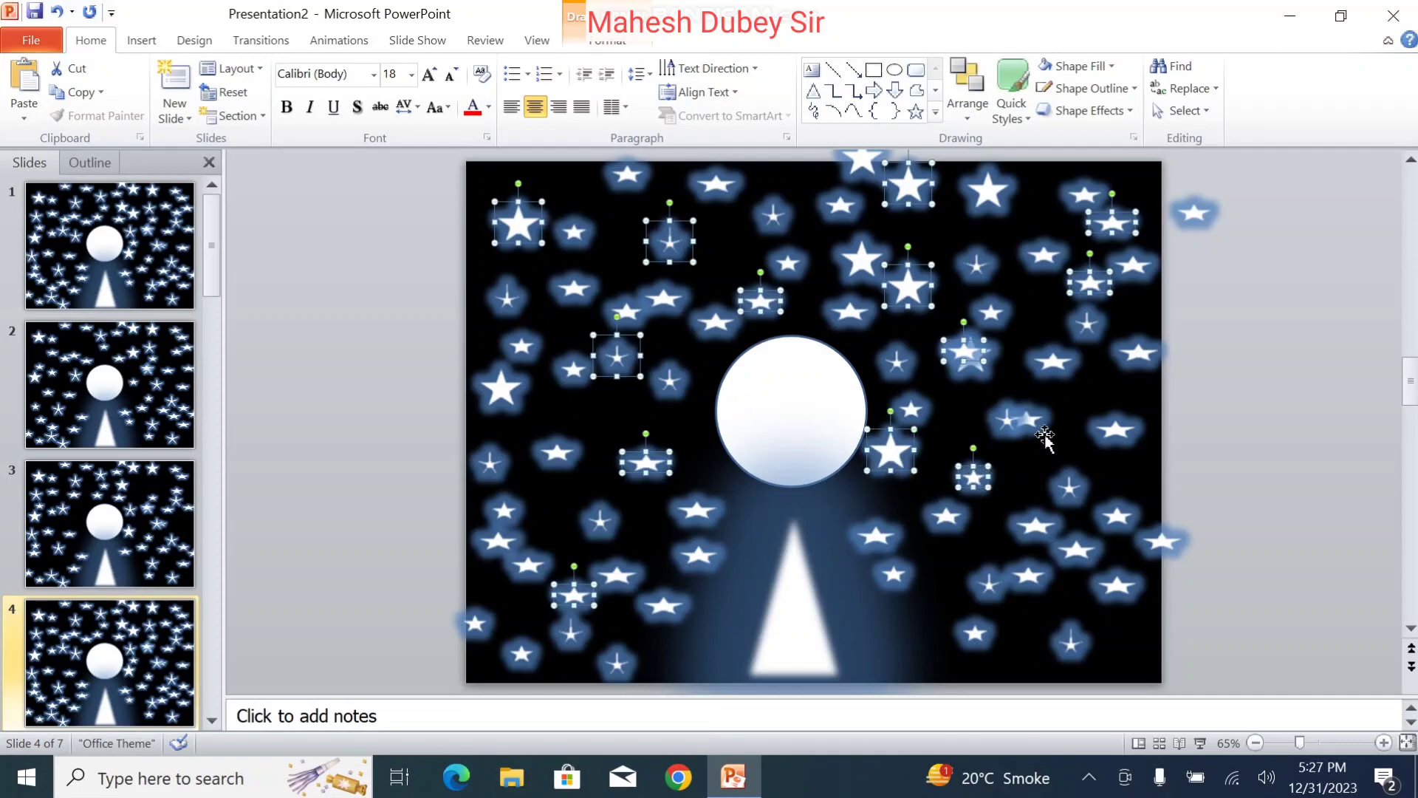
left_click(1097, 431, "shift")
left_click(1038, 427, "shift")
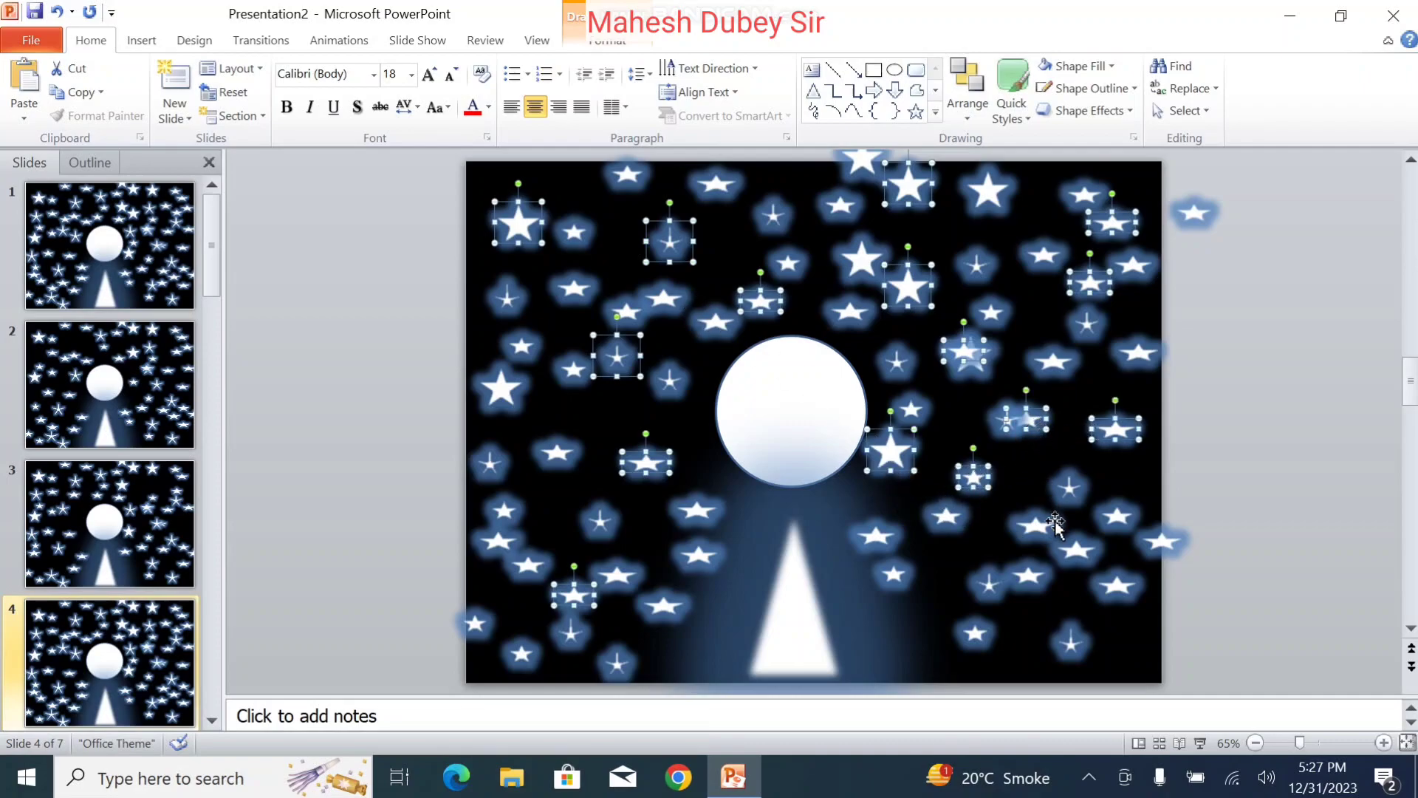
left_click(1081, 550, "shift")
key("Delete")
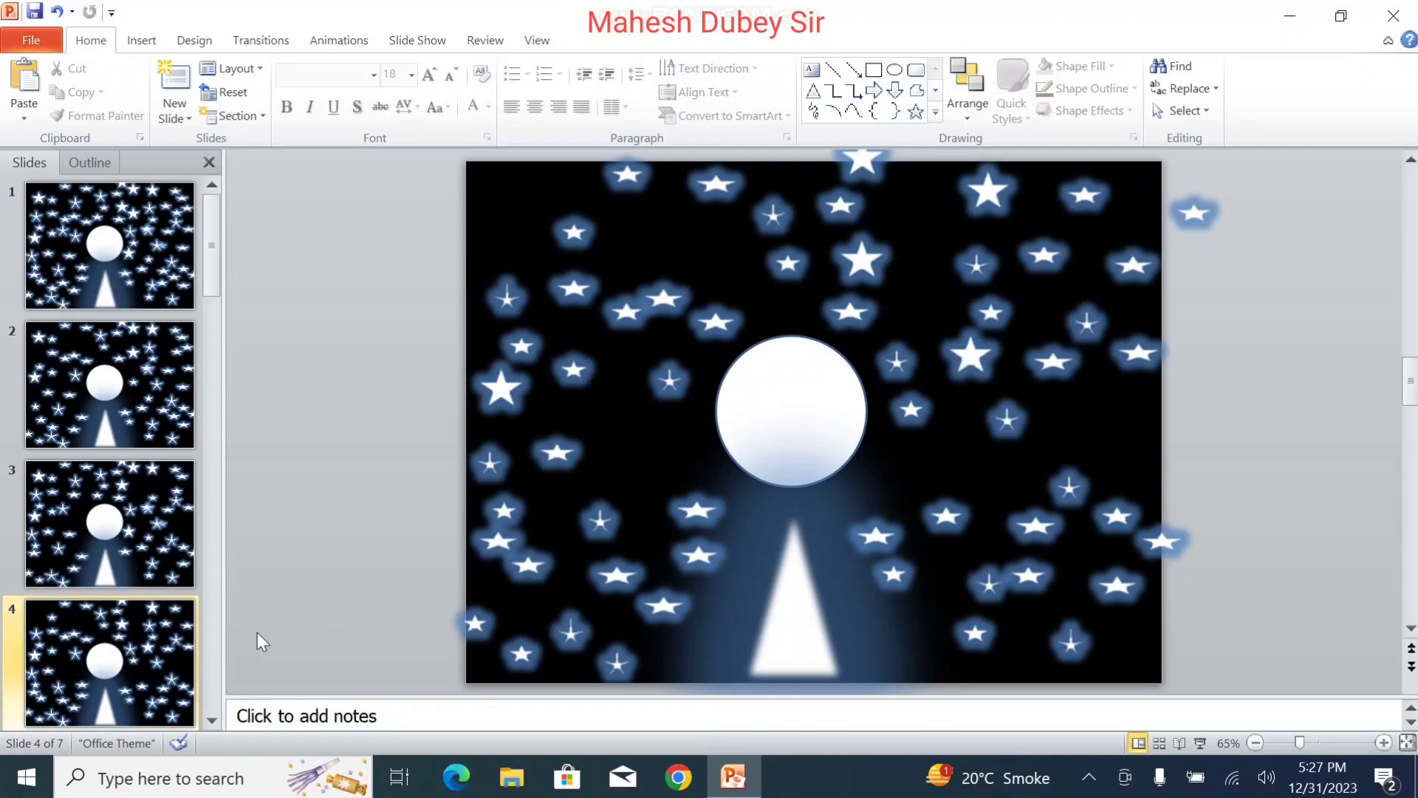
scroll(77, 633, "down", 1)
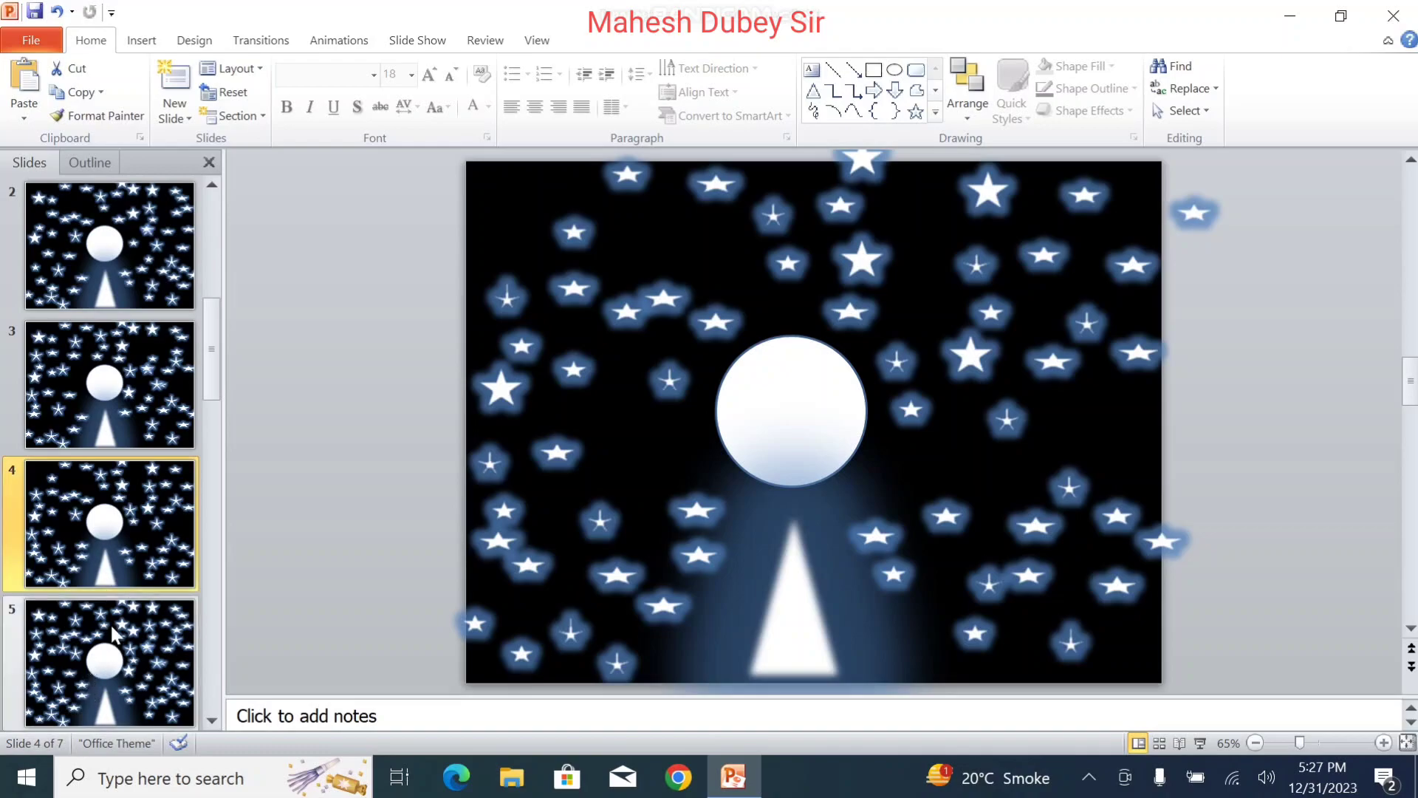
On slide 5, select stars above the moon, near the top, and on the right side
left_click(111, 634)
left_click(761, 302)
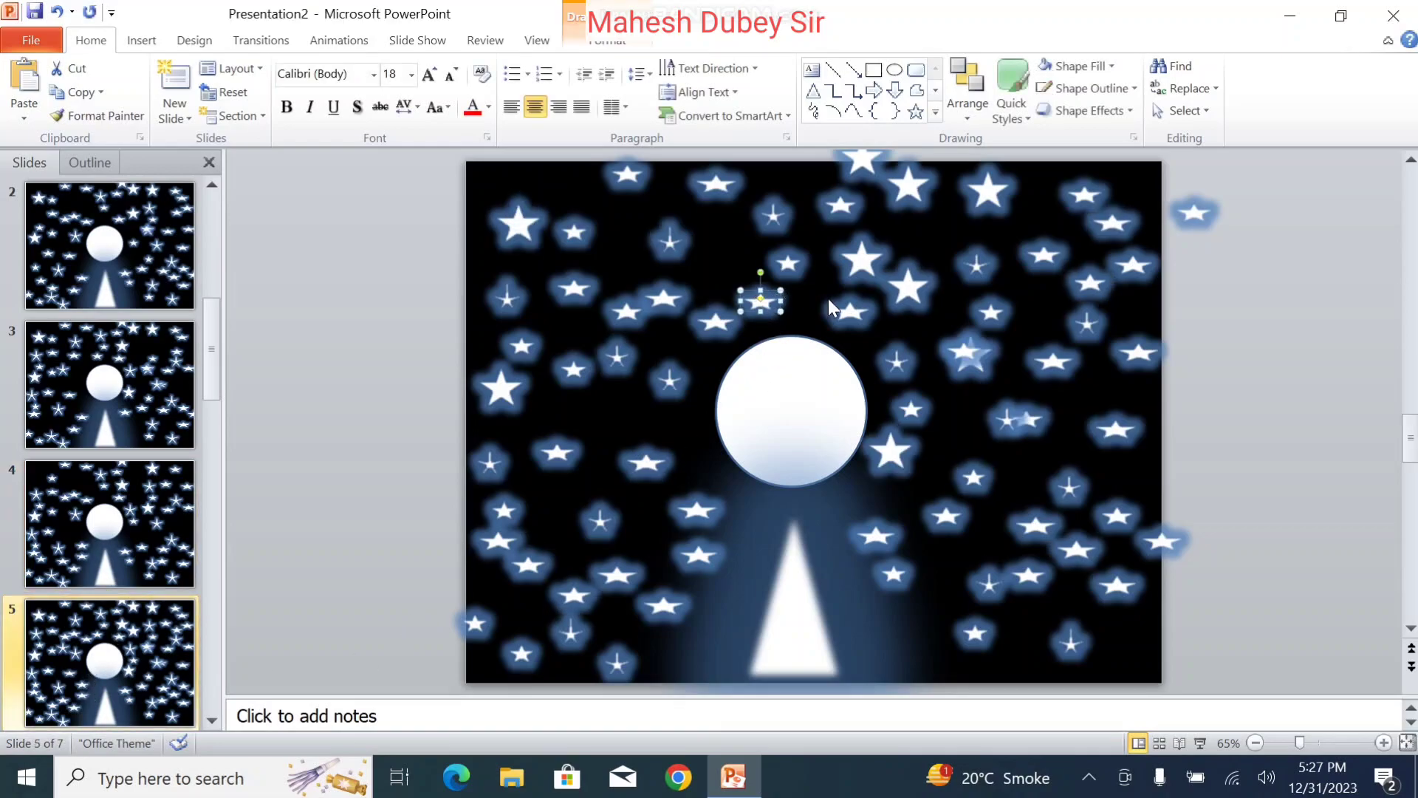
left_click(866, 260)
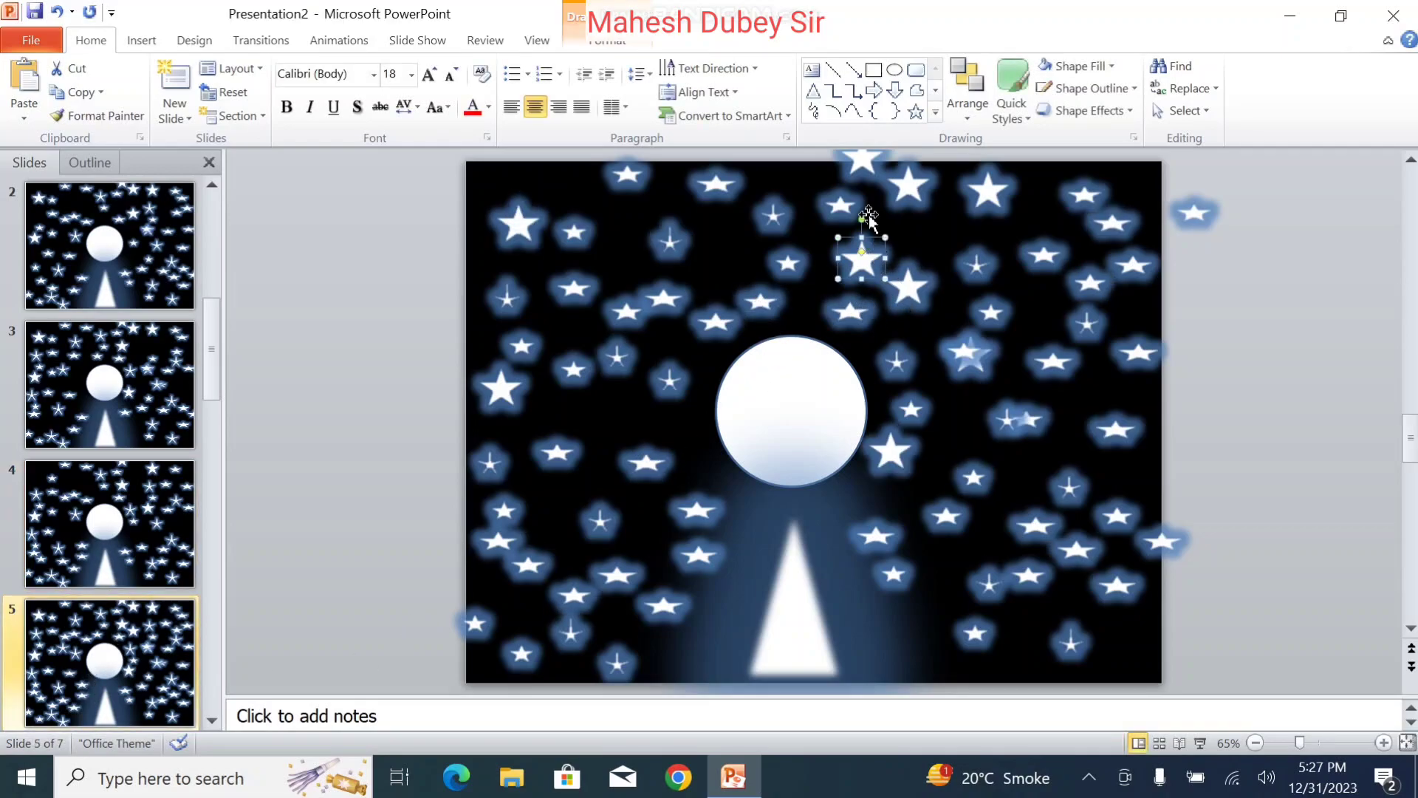
left_click(987, 189, "shift")
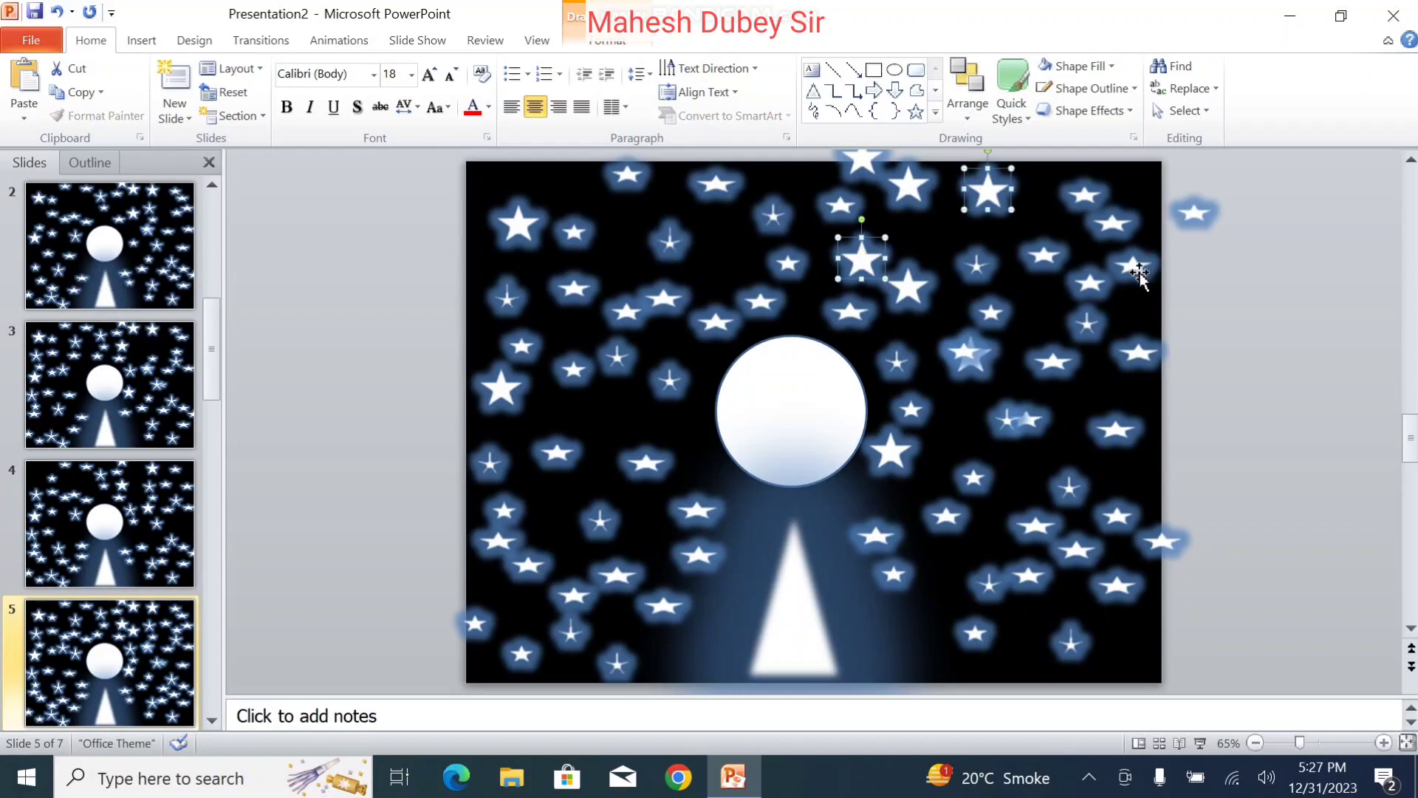
left_click(1089, 284, "shift")
left_click(1086, 323, "shift")
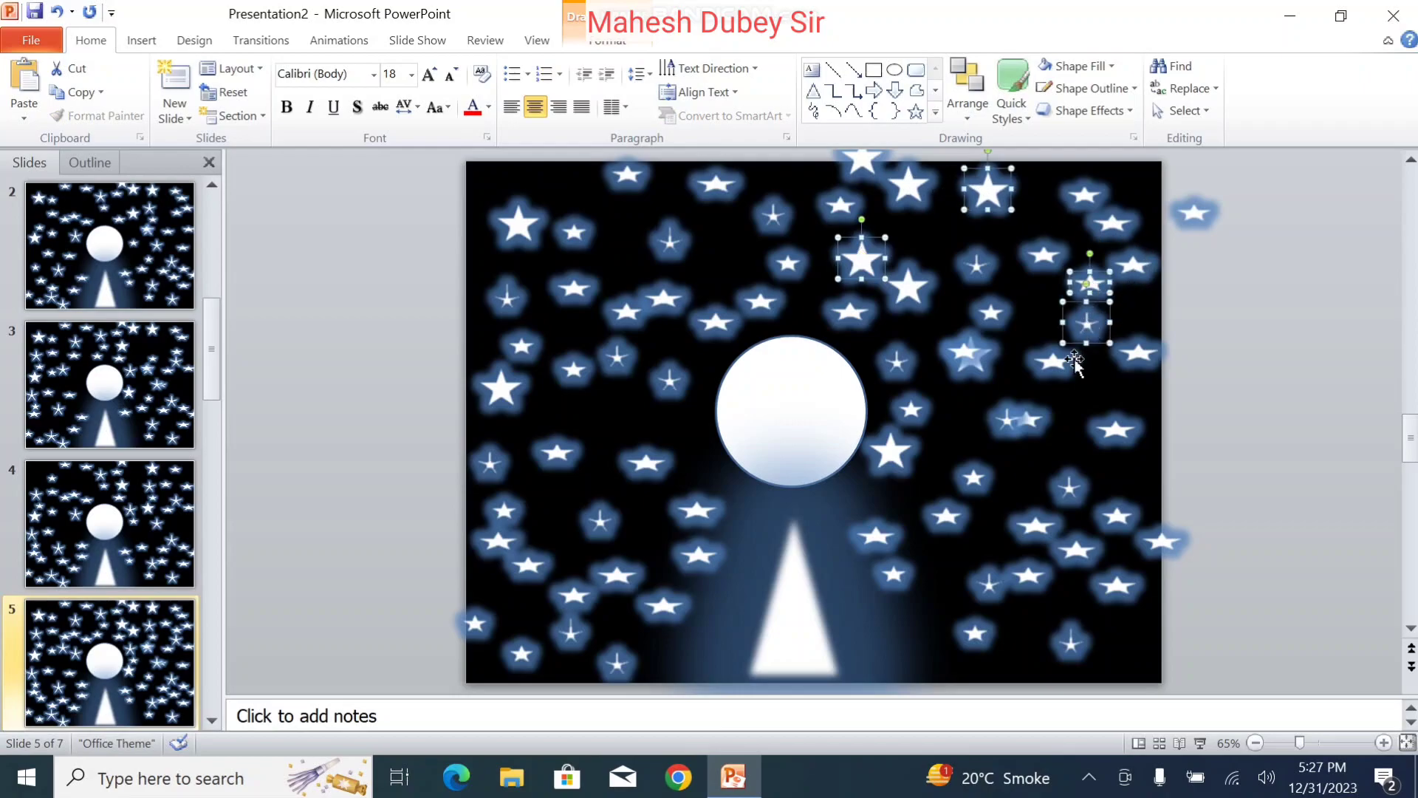
left_click(963, 358, "shift")
left_click(960, 358, "shift")
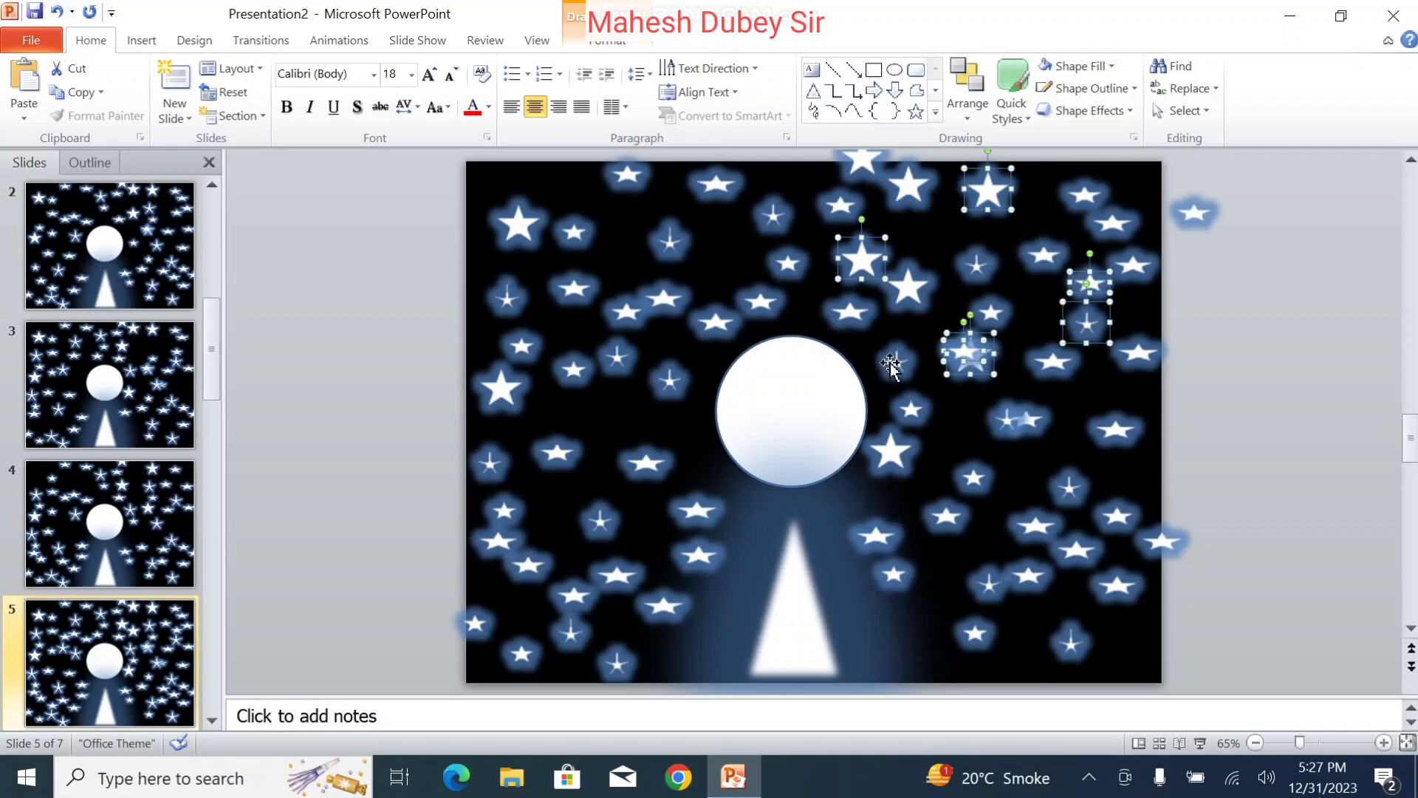
Add lower-left, left and upper-left stars to the selection and delete them all from slide 5
left_click(697, 510, "shift")
left_click(618, 578, "shift")
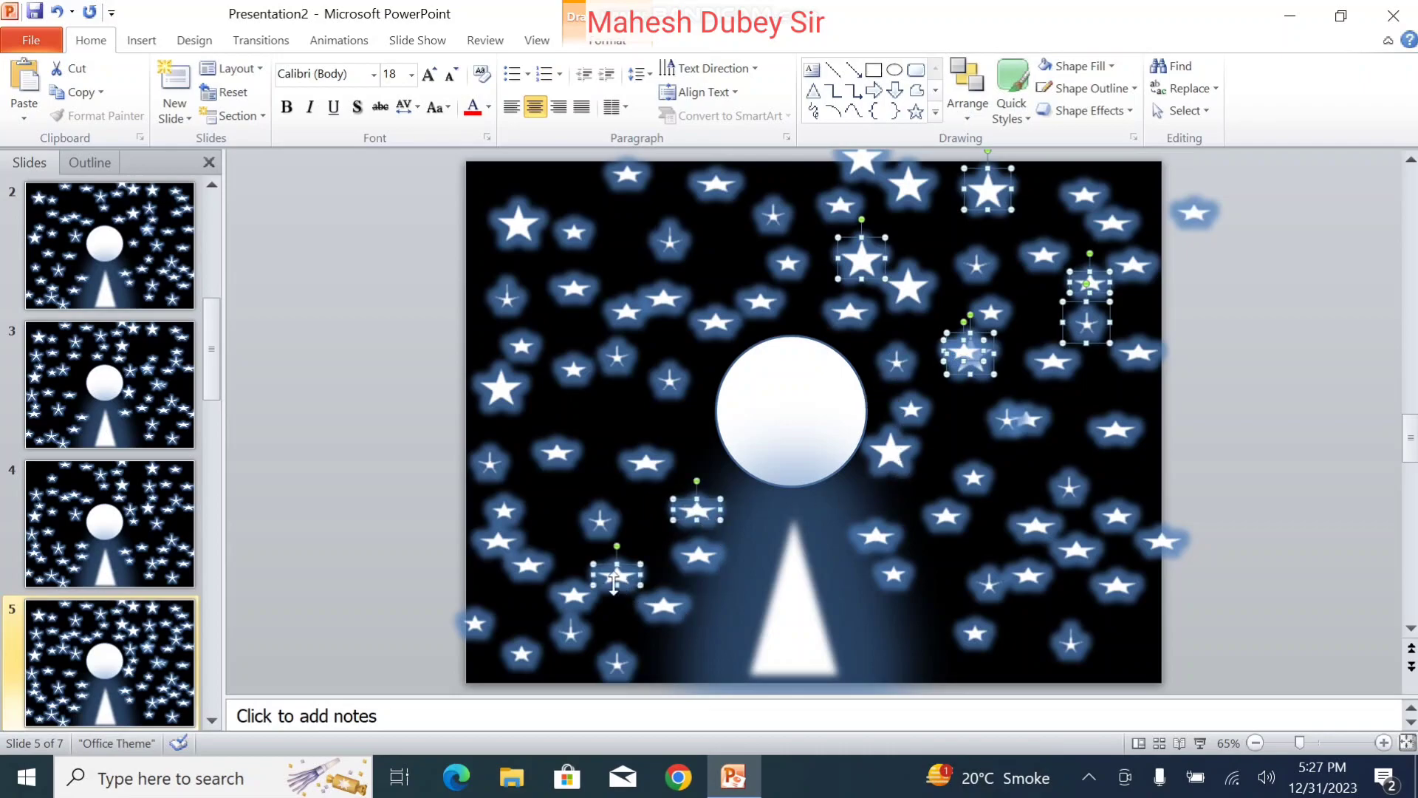
left_click(532, 569, "shift")
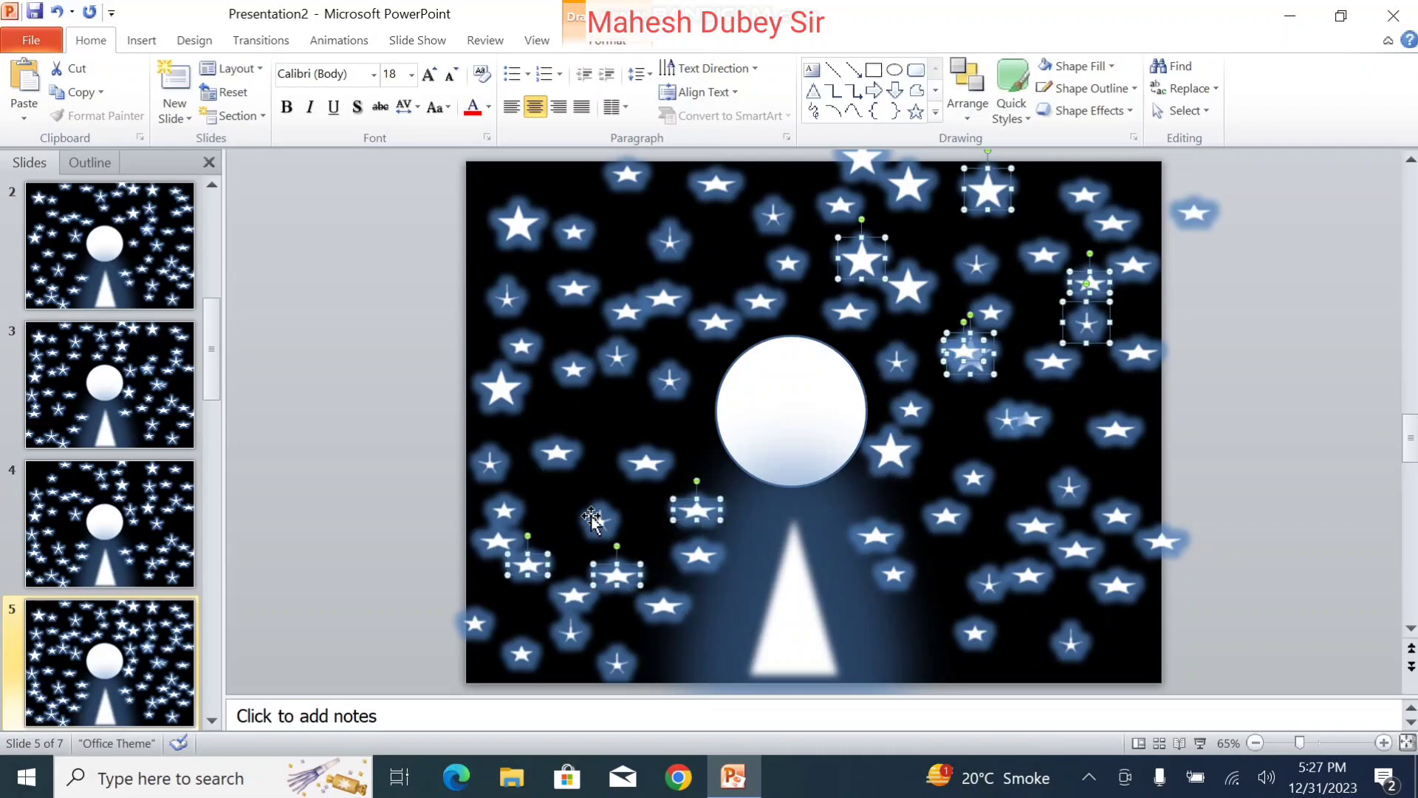
left_click(557, 453, "shift")
left_click(580, 295, "shift")
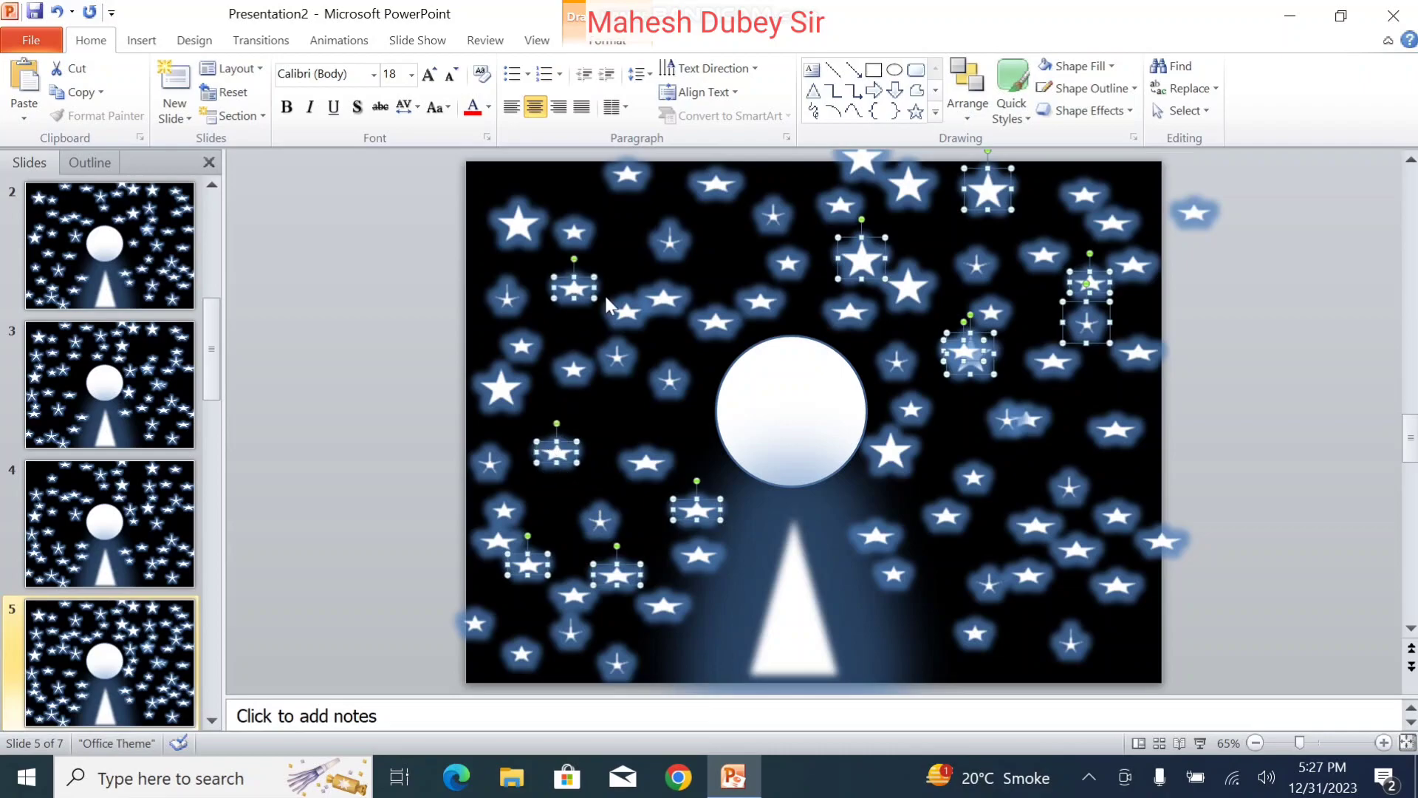
left_click(664, 302, "shift")
key("Delete")
scroll(92, 591, "down", 3)
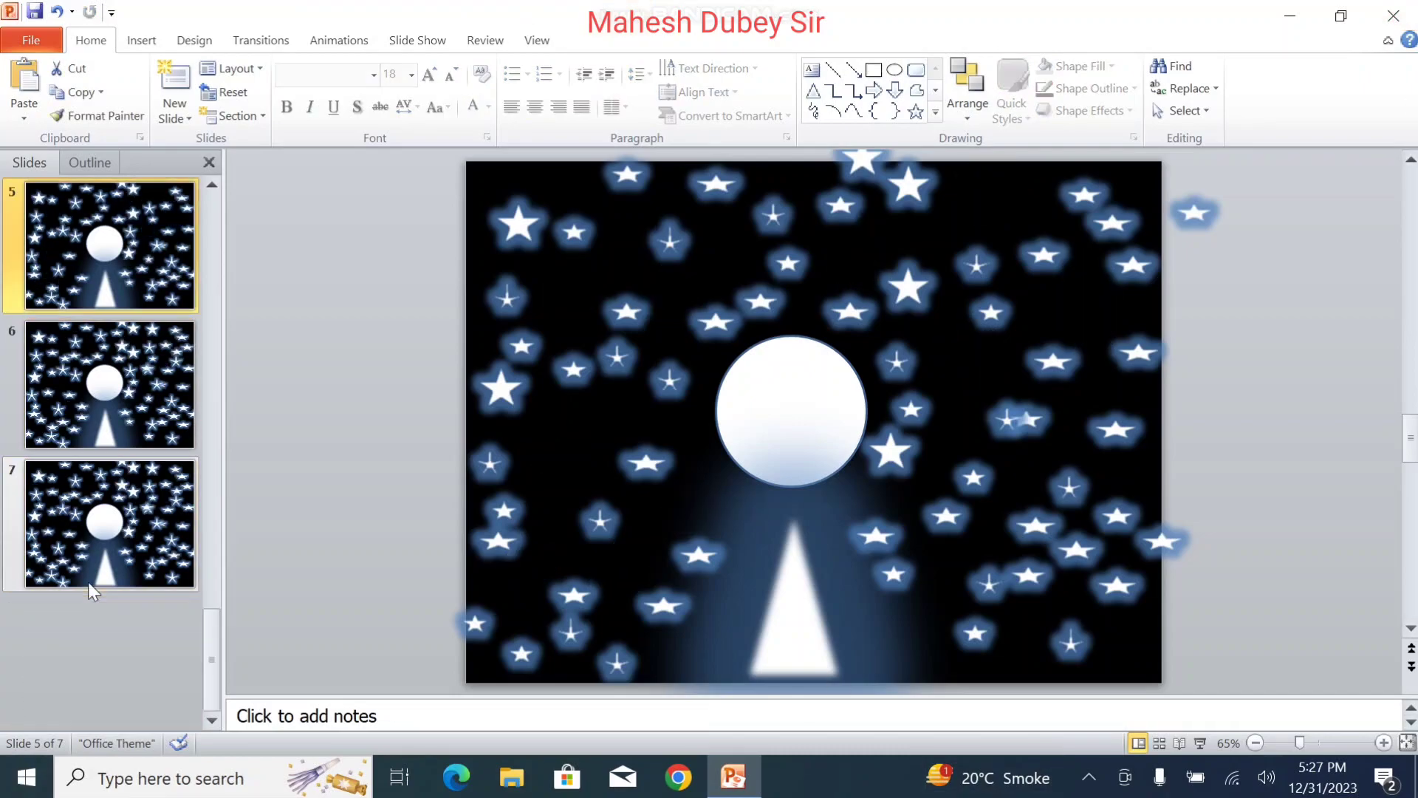
On slide 6, select stars above the moon, below it, and across the lower right
left_click(103, 392)
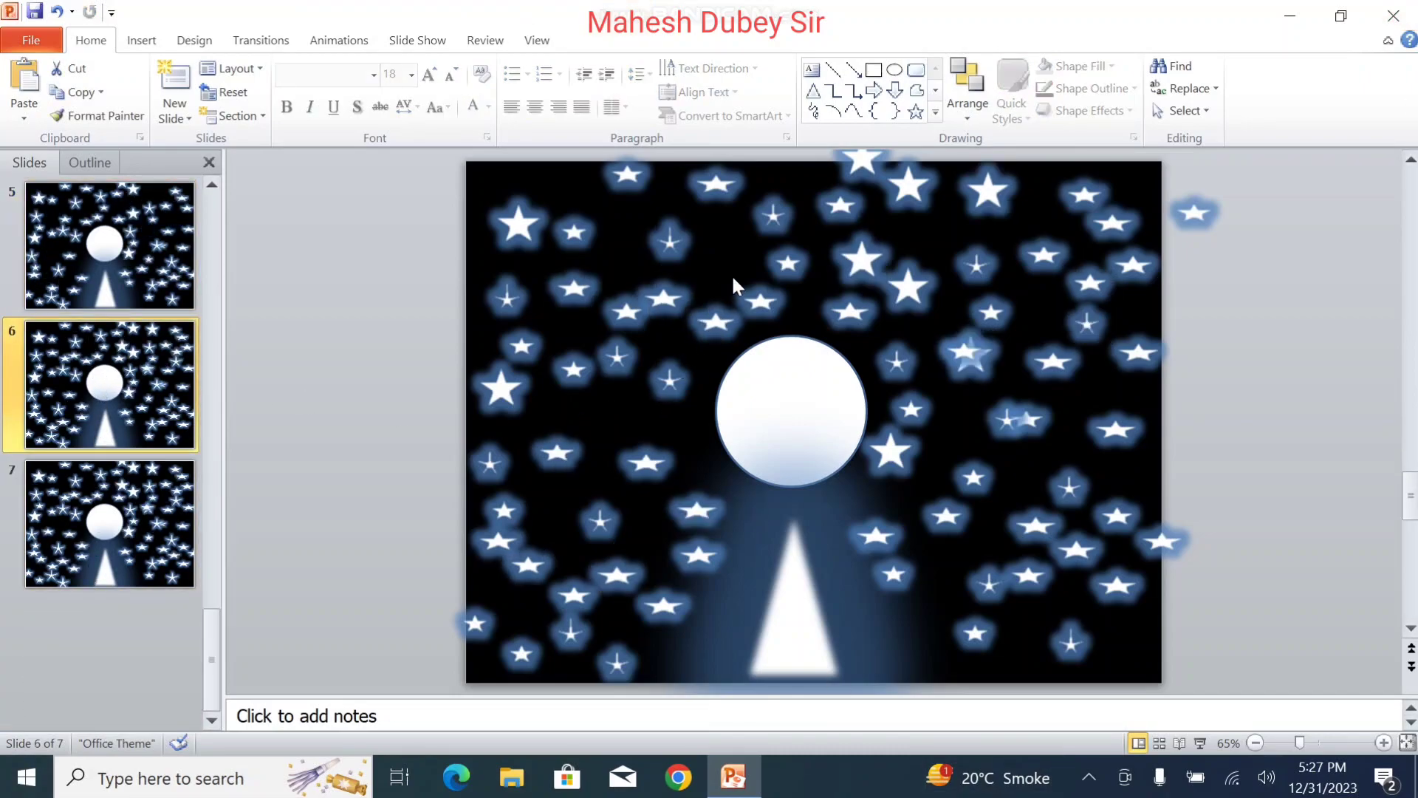
left_click(907, 281)
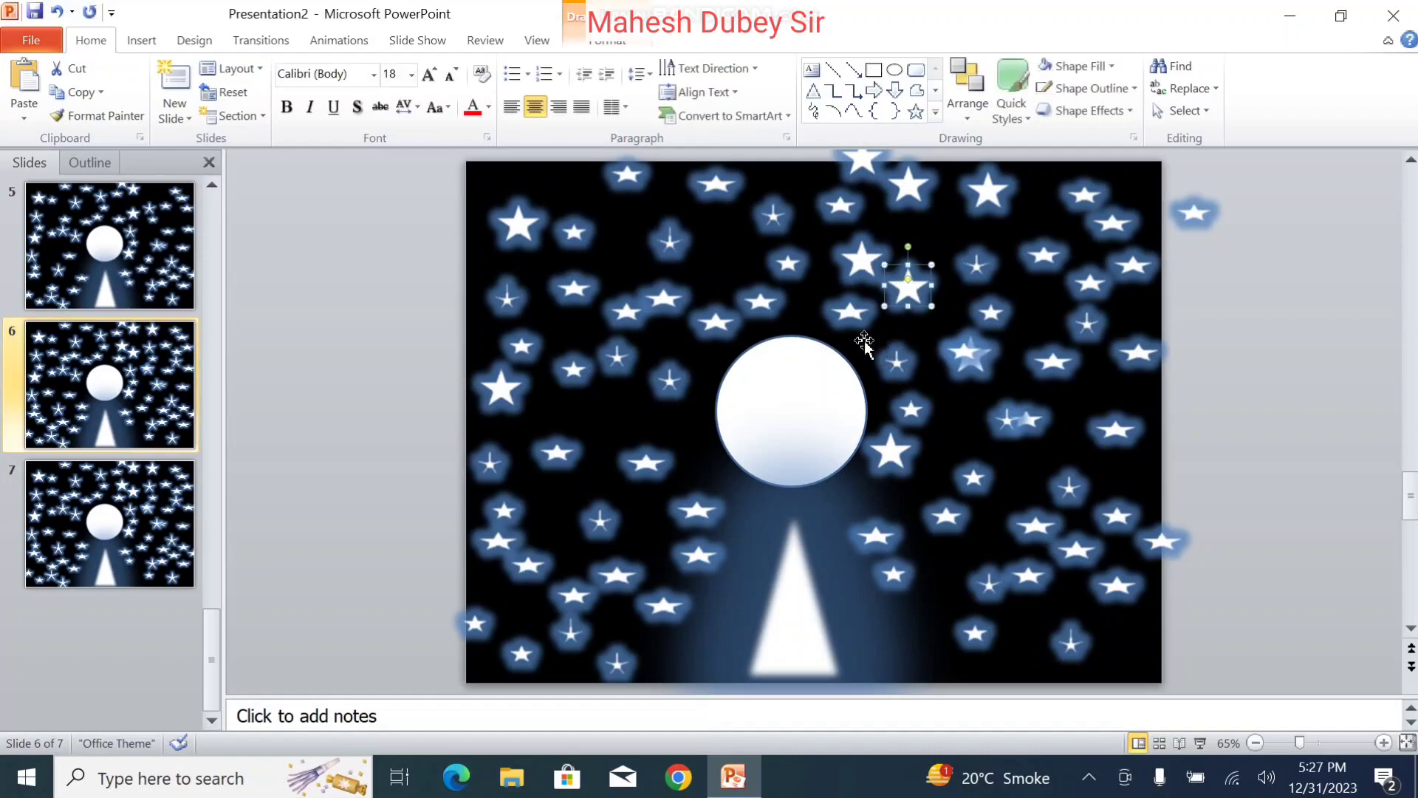
left_click(773, 214, "shift")
left_click(664, 297, "shift")
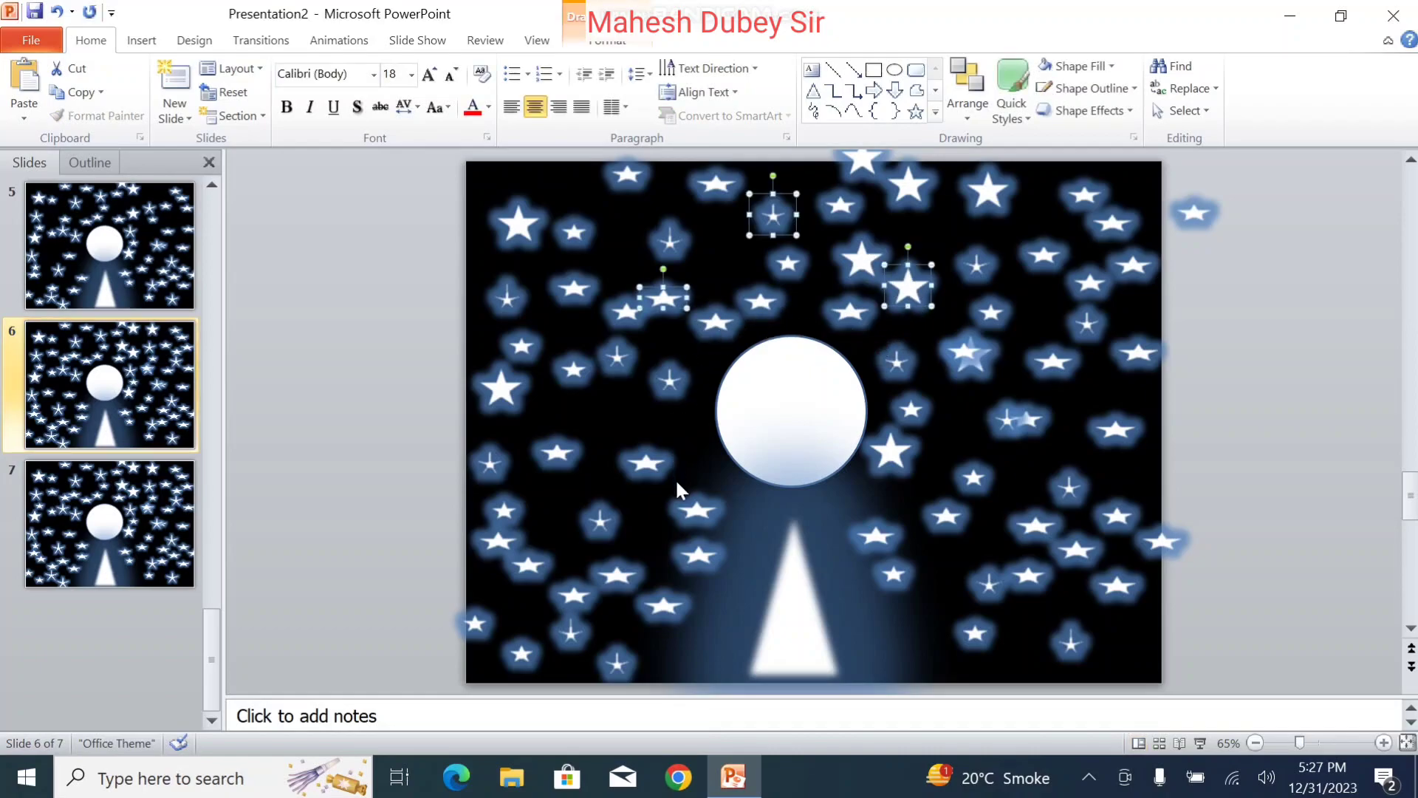
left_click(696, 510, "shift")
left_click(894, 573, "shift")
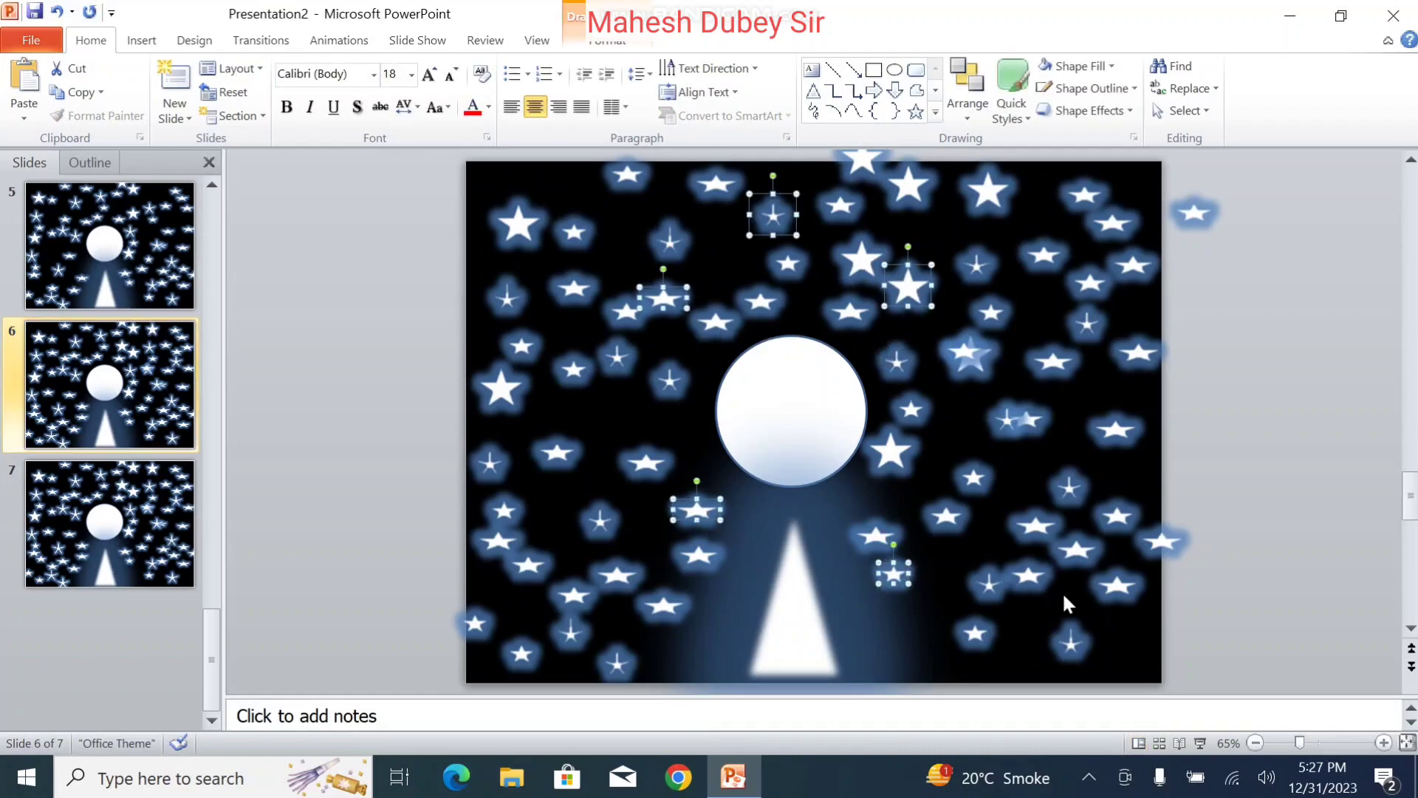
left_click(1082, 548, "shift")
left_click(1123, 600, "shift")
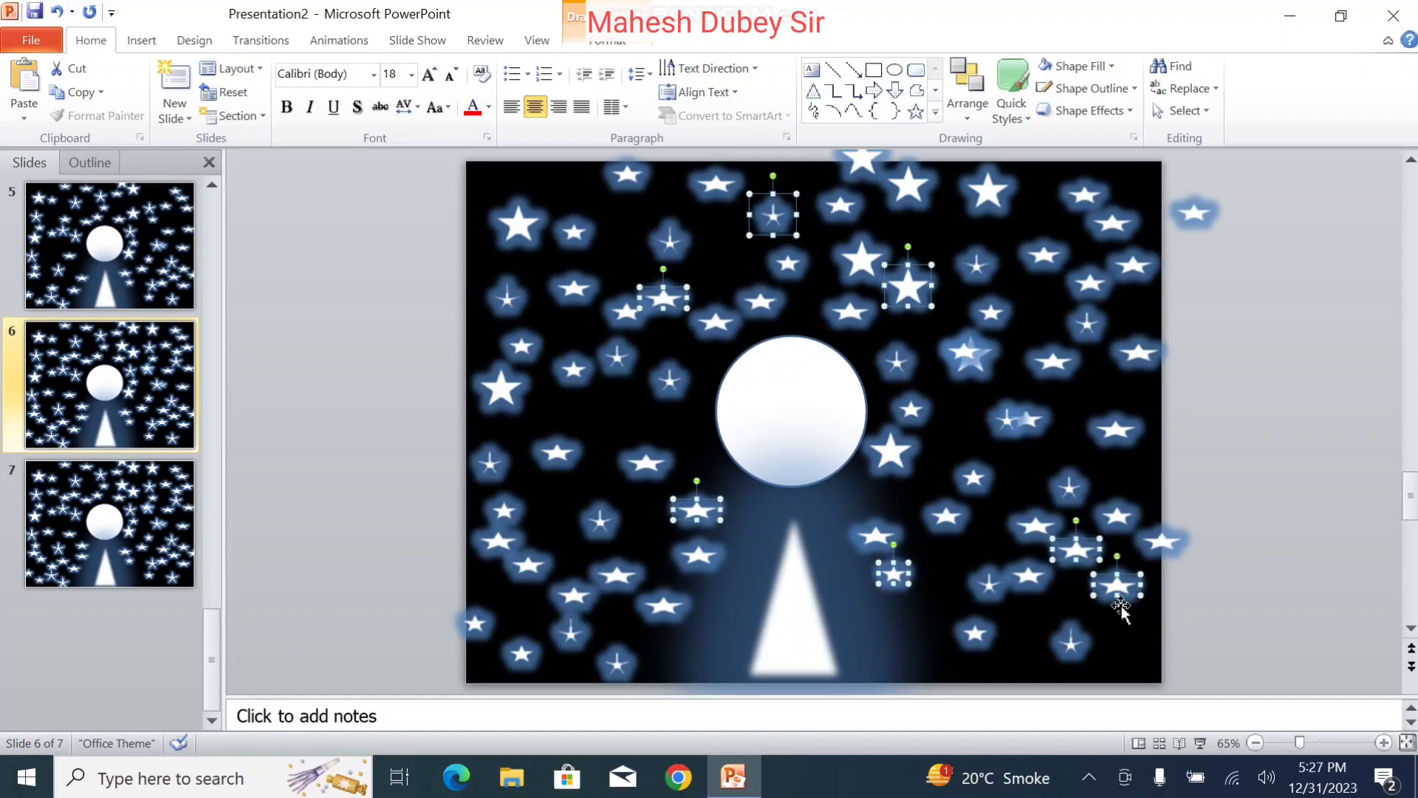
left_click(1068, 489, "shift")
Add more right-side, top-right and far-left stars, then delete all sixteen from slide 6
left_click(1019, 419, "shift")
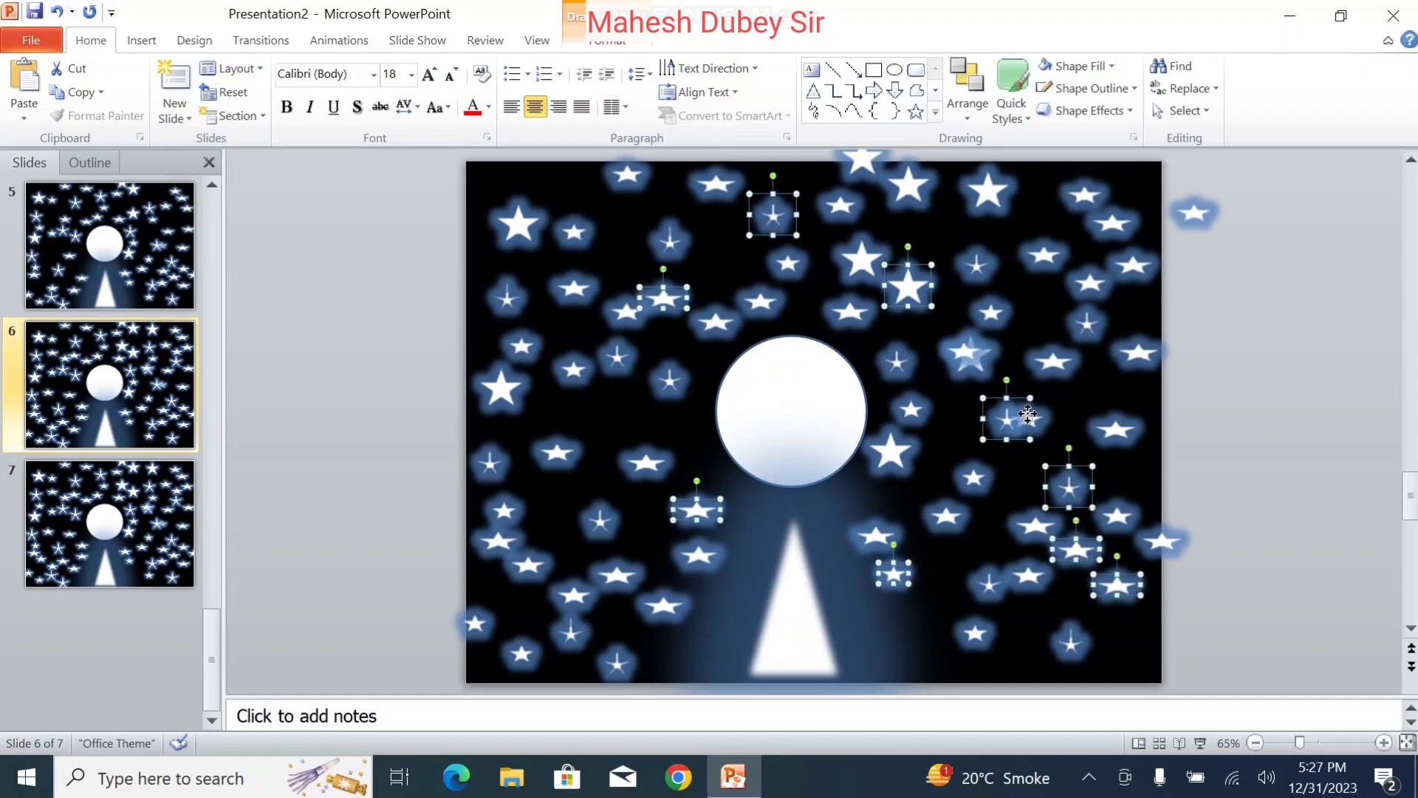
left_click(1045, 373, "shift")
left_click(1091, 285, "shift")
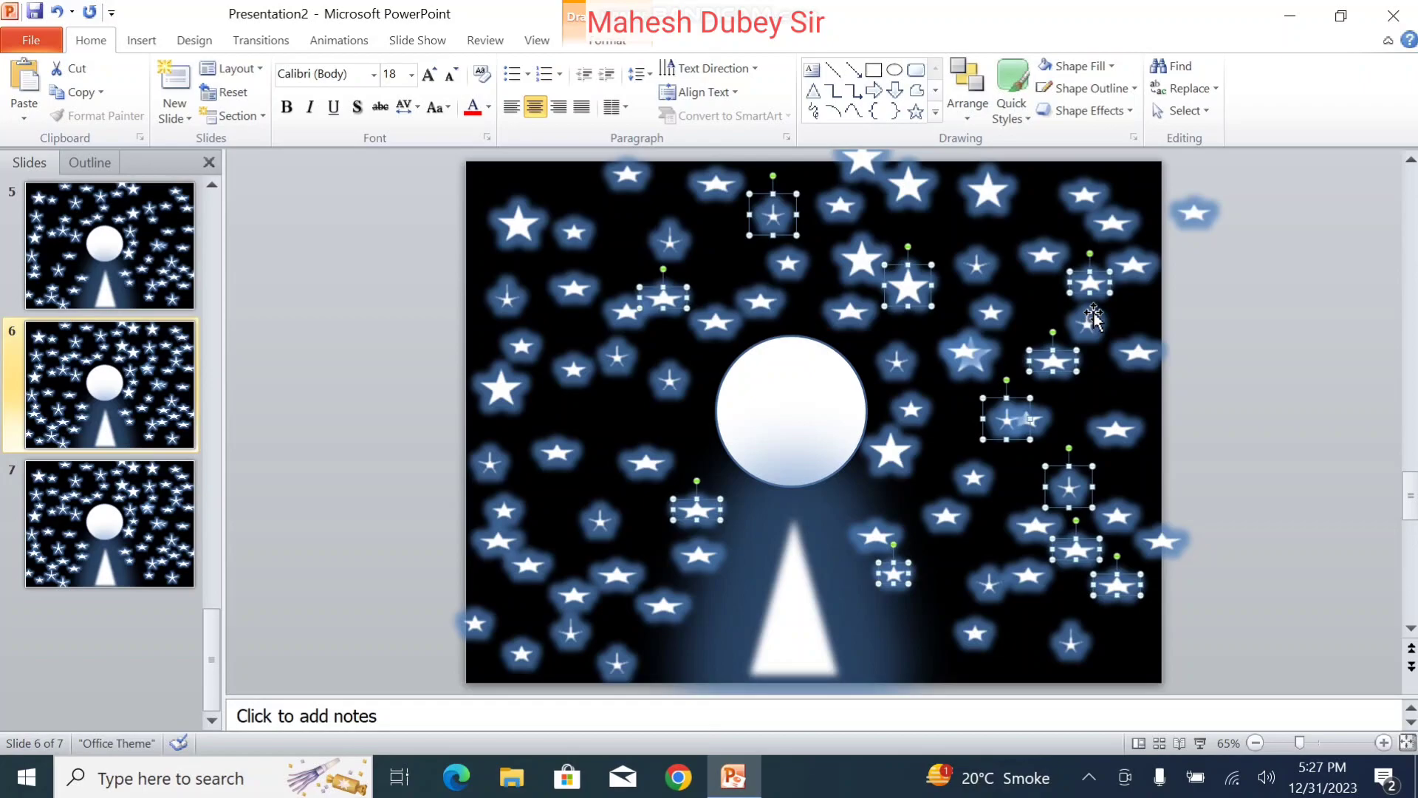
left_click(1128, 232, "shift")
left_click(646, 464, "shift")
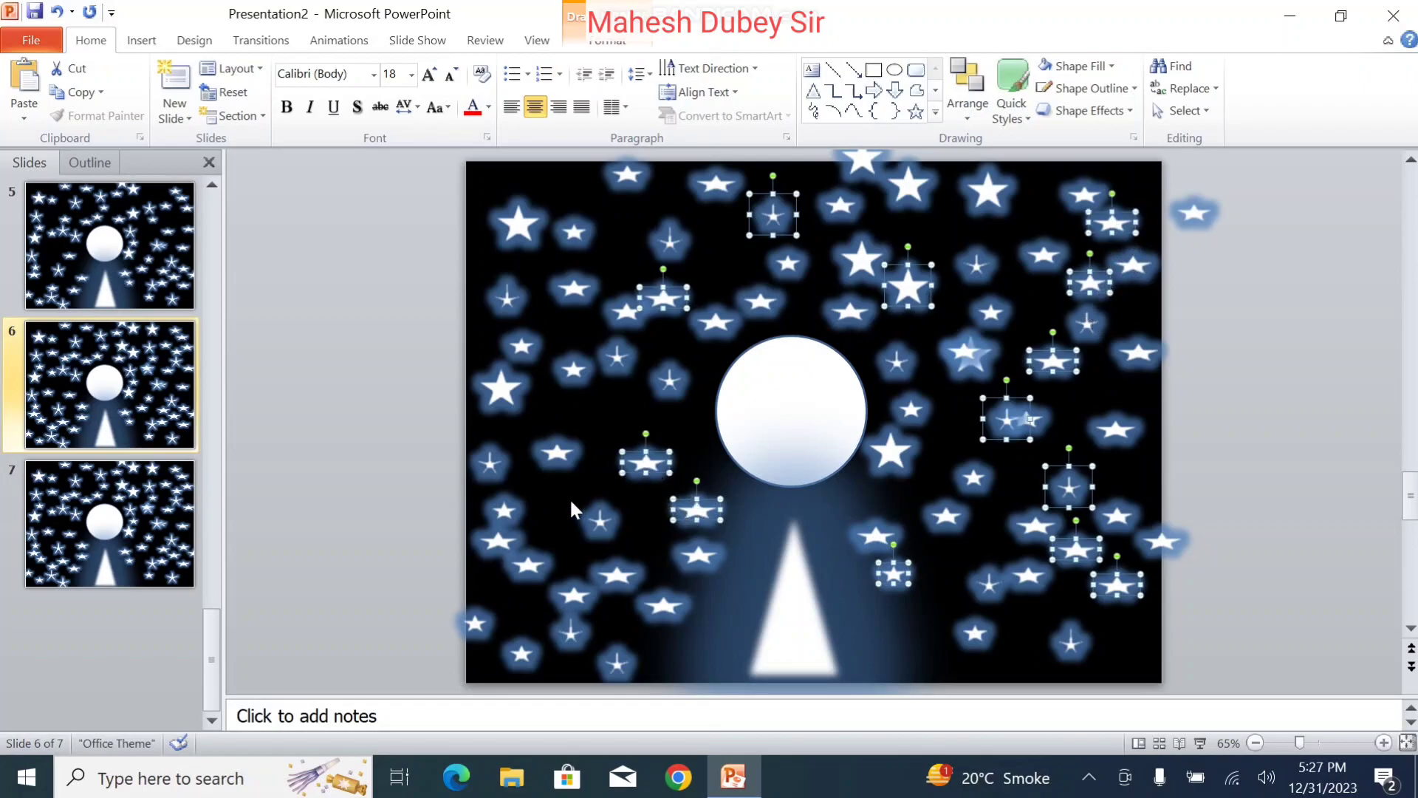
left_click(503, 516, "shift")
left_click(527, 565, "shift")
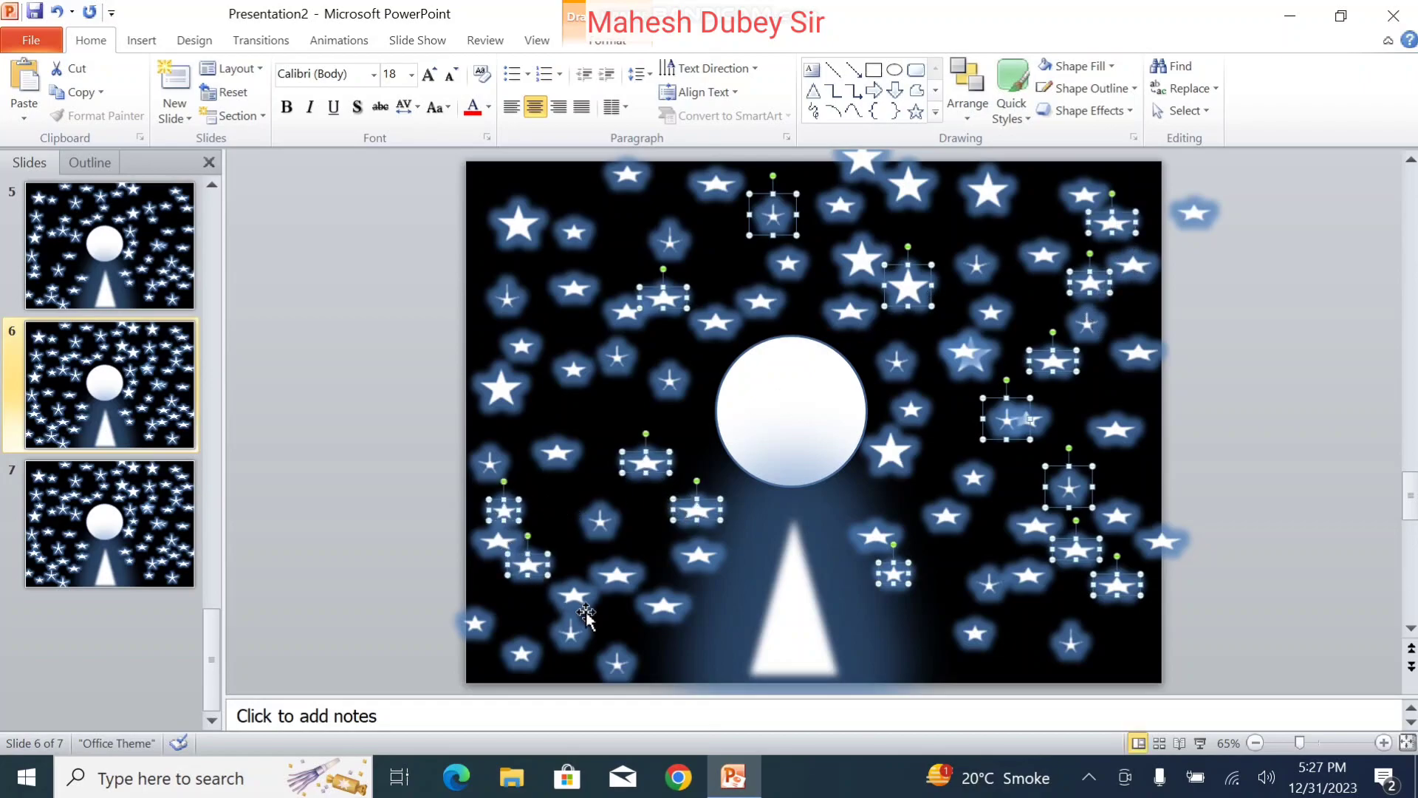
key("Delete")
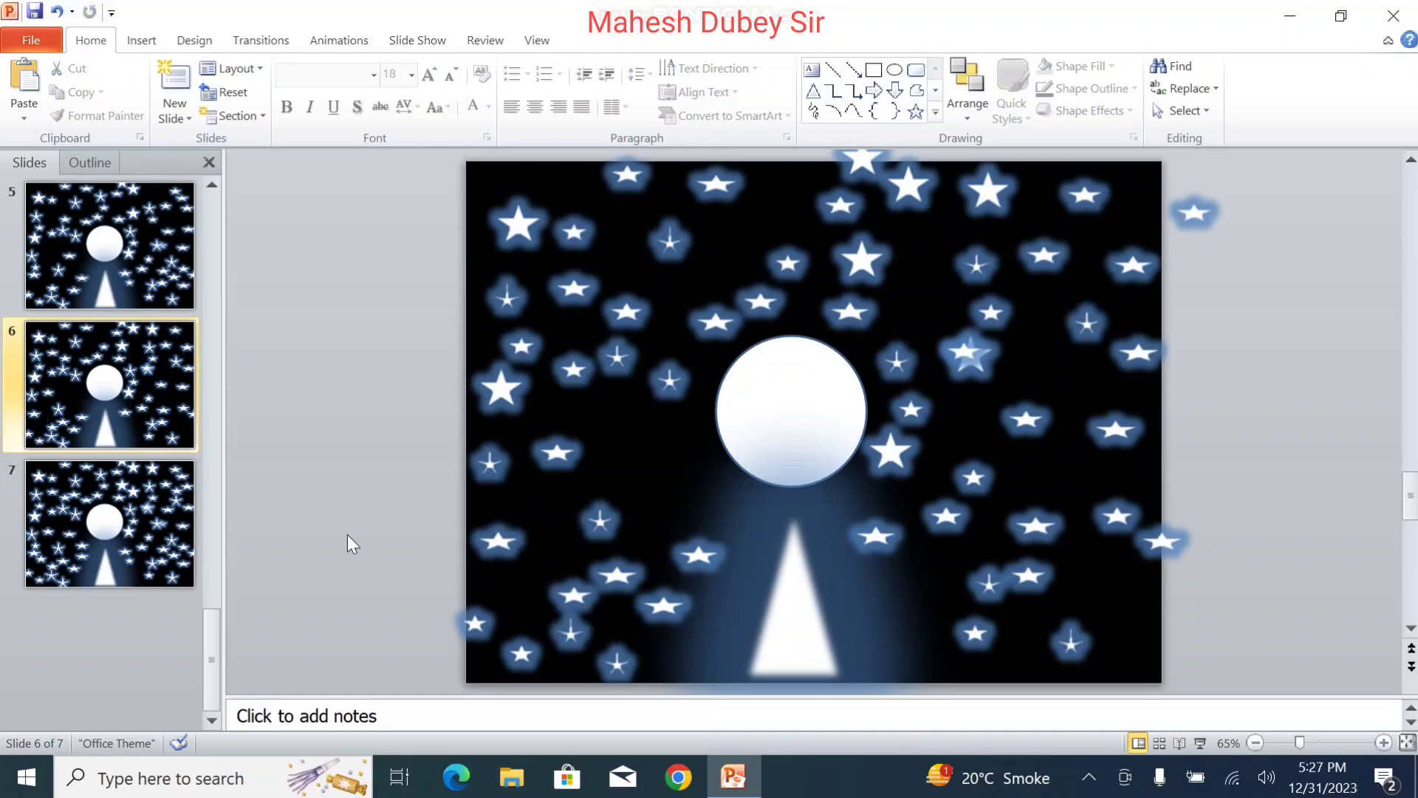
On slide 7, multi-select the stars above, left of and just around the moon
left_click(159, 520)
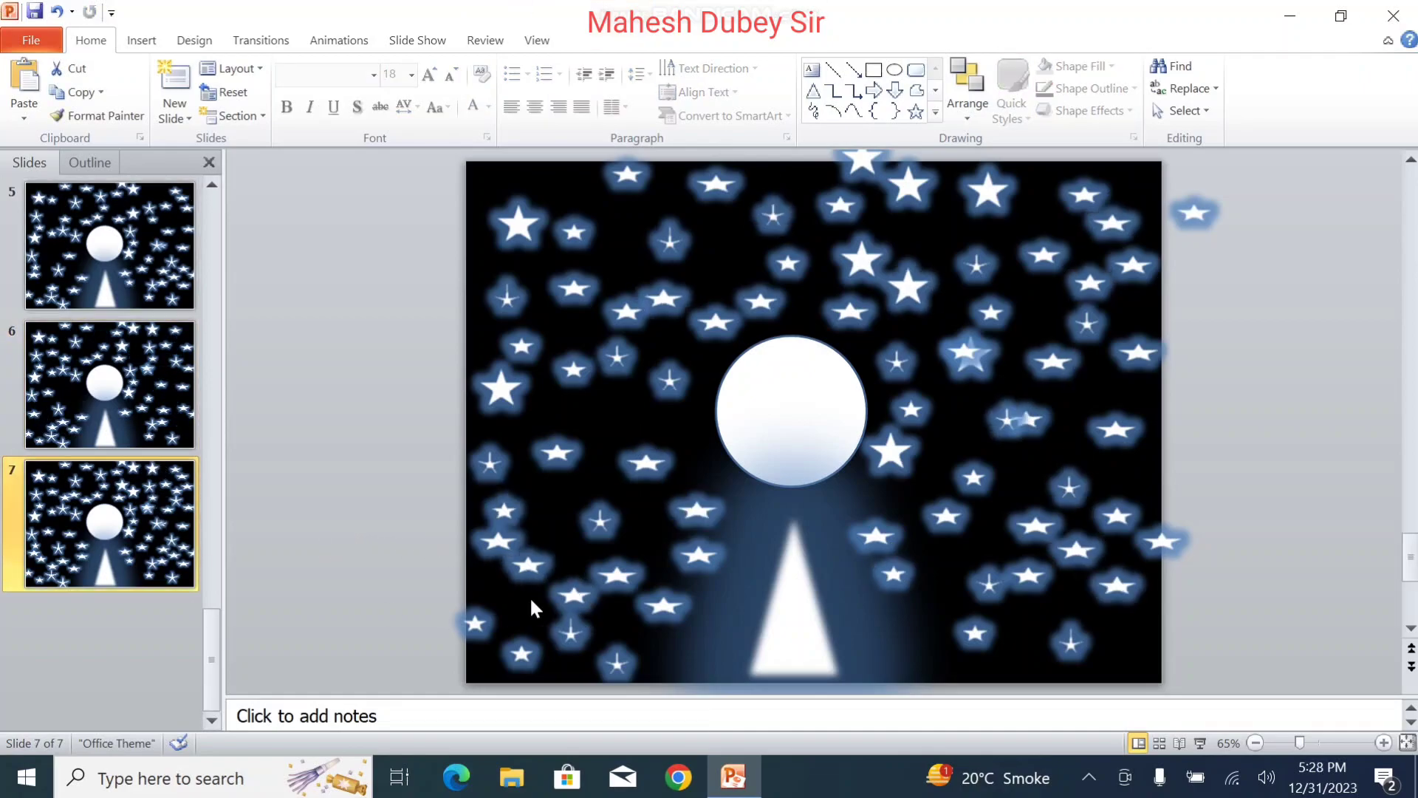
left_click(882, 278)
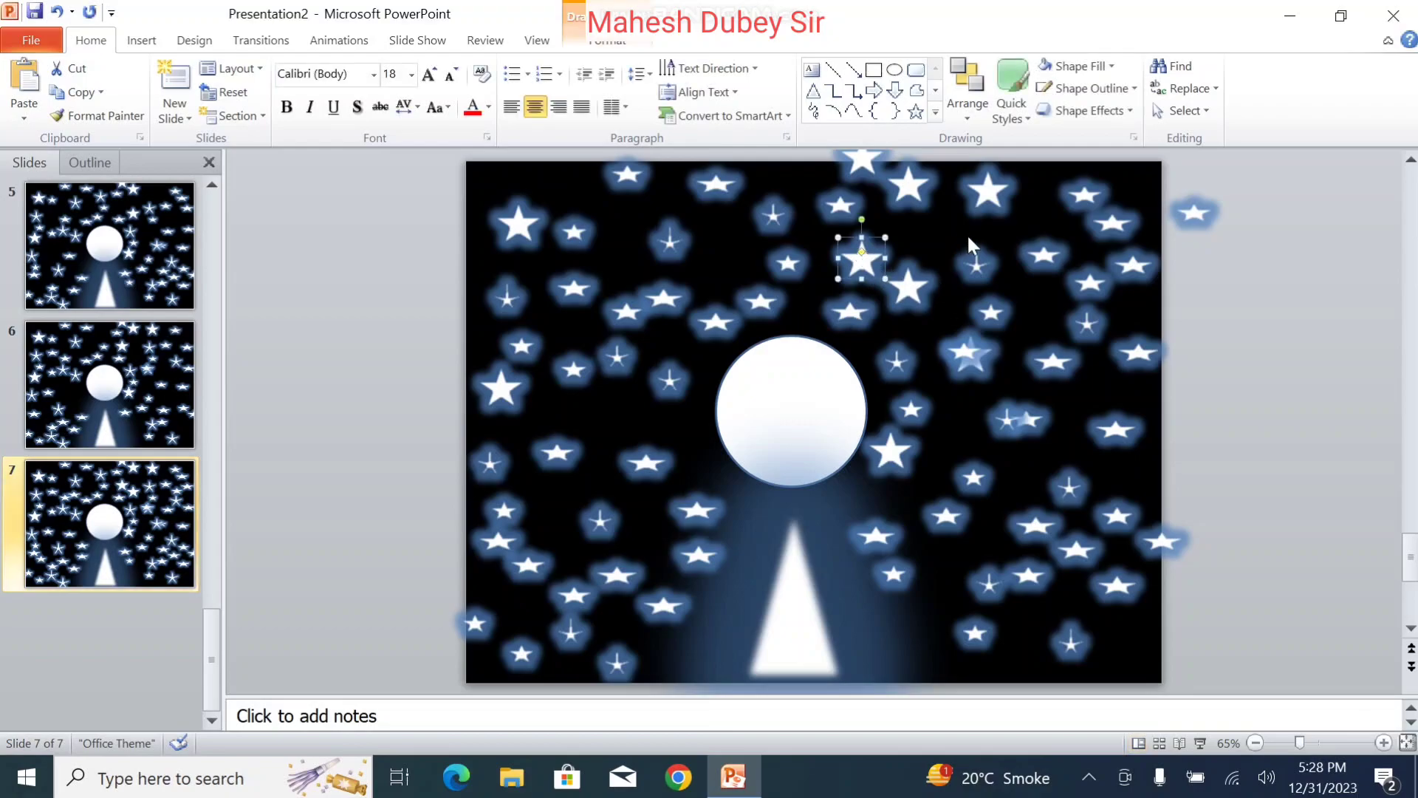
left_click(988, 190, "shift")
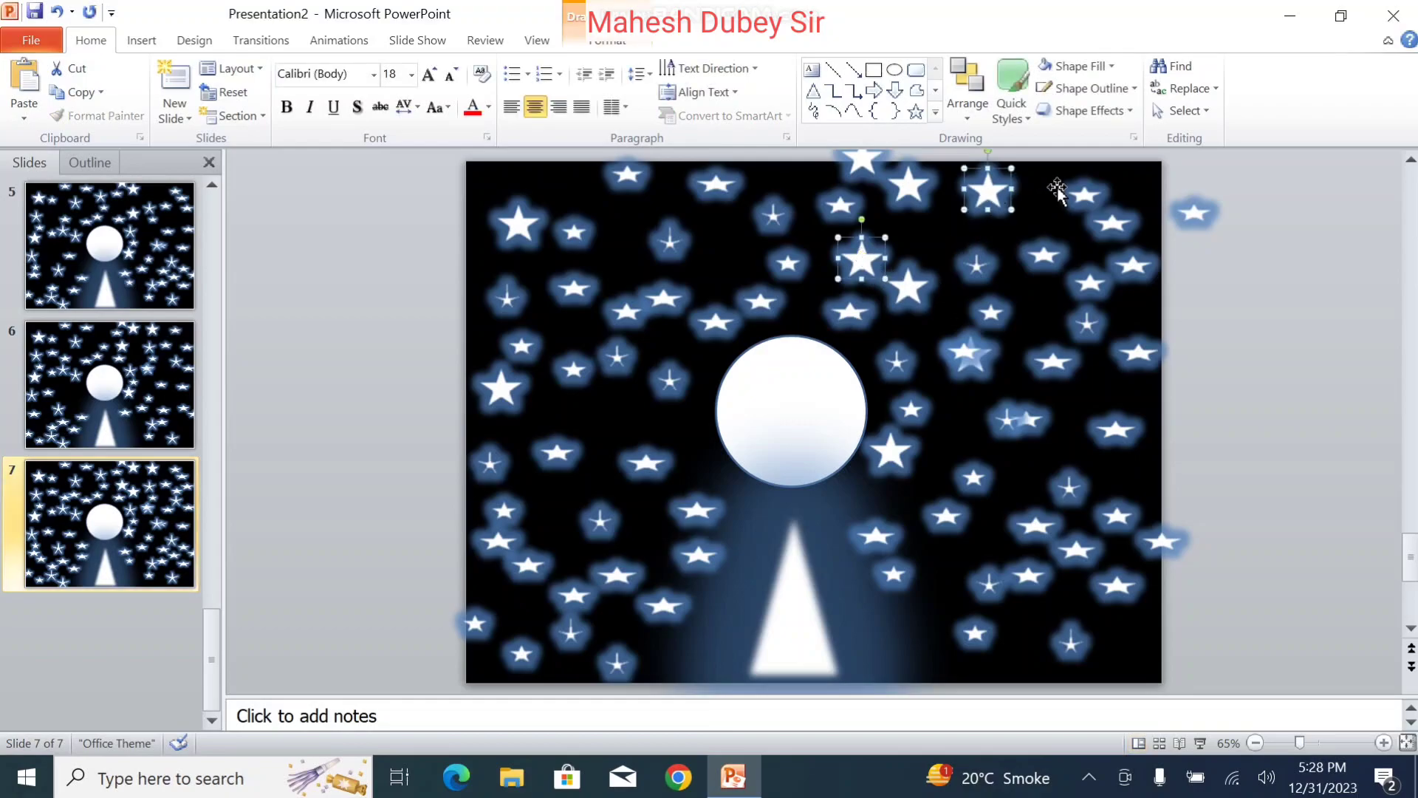
left_click(1111, 218, "shift")
left_click(1132, 265, "shift")
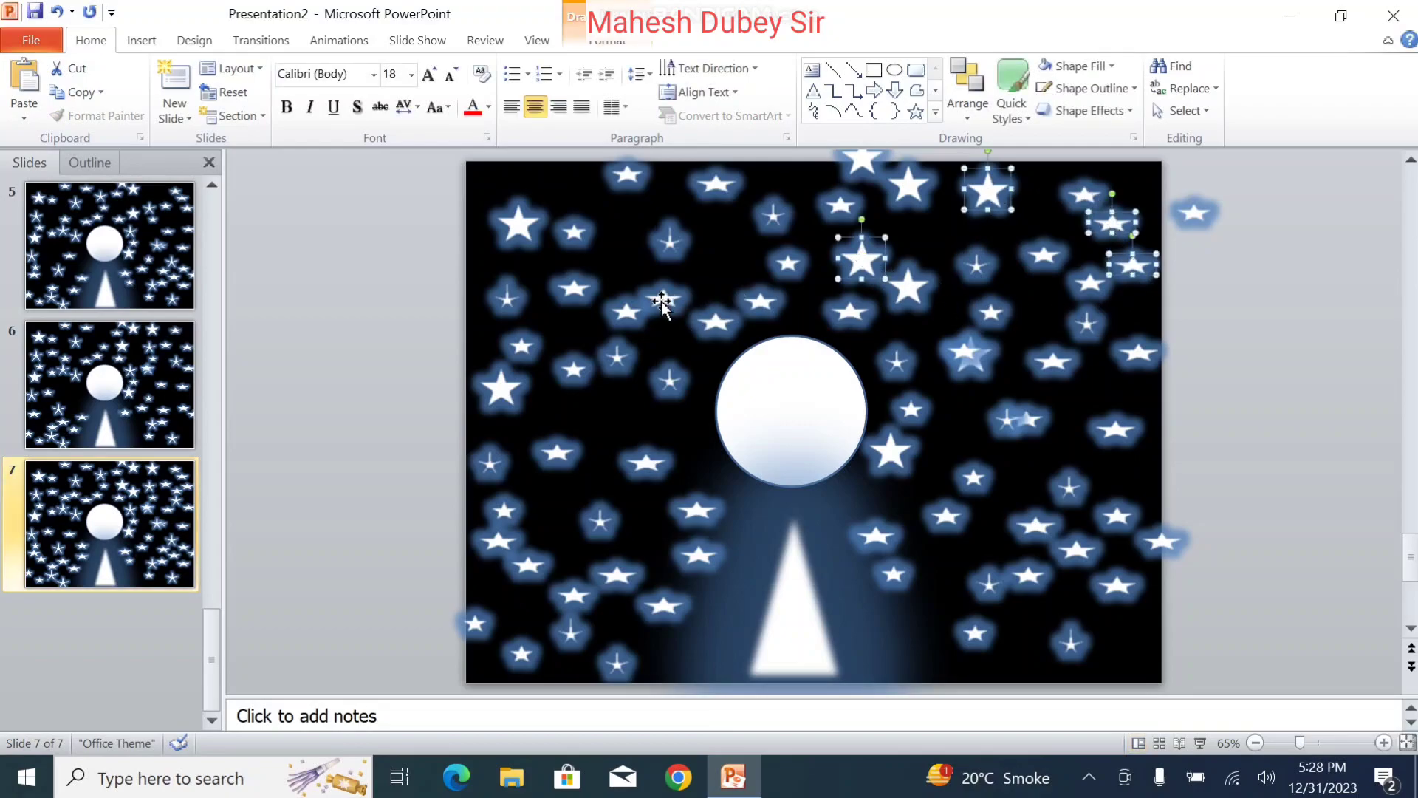
left_click(669, 241, "shift")
left_click(625, 313, "shift")
left_click(614, 358, "shift")
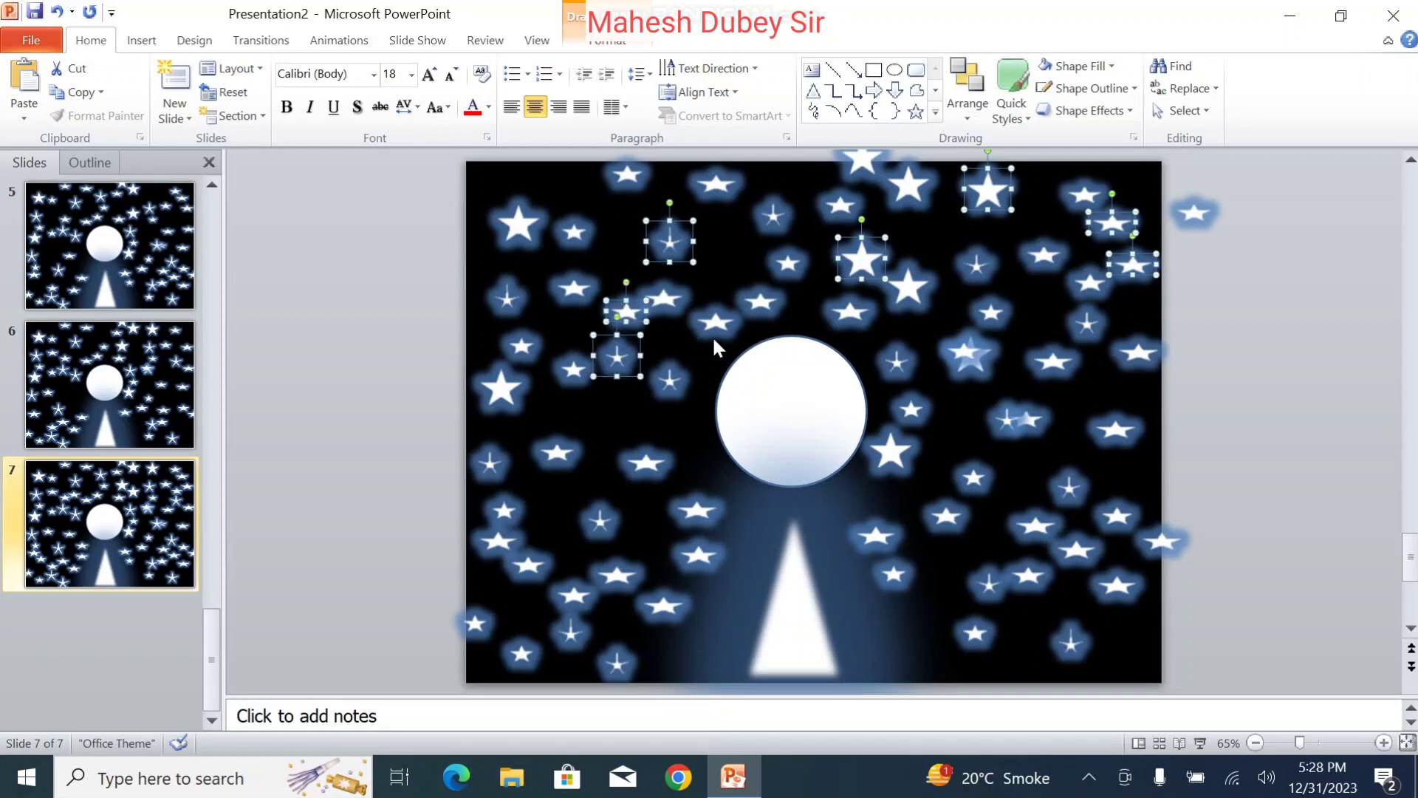
left_click(718, 325, "shift")
left_click(714, 510, "shift")
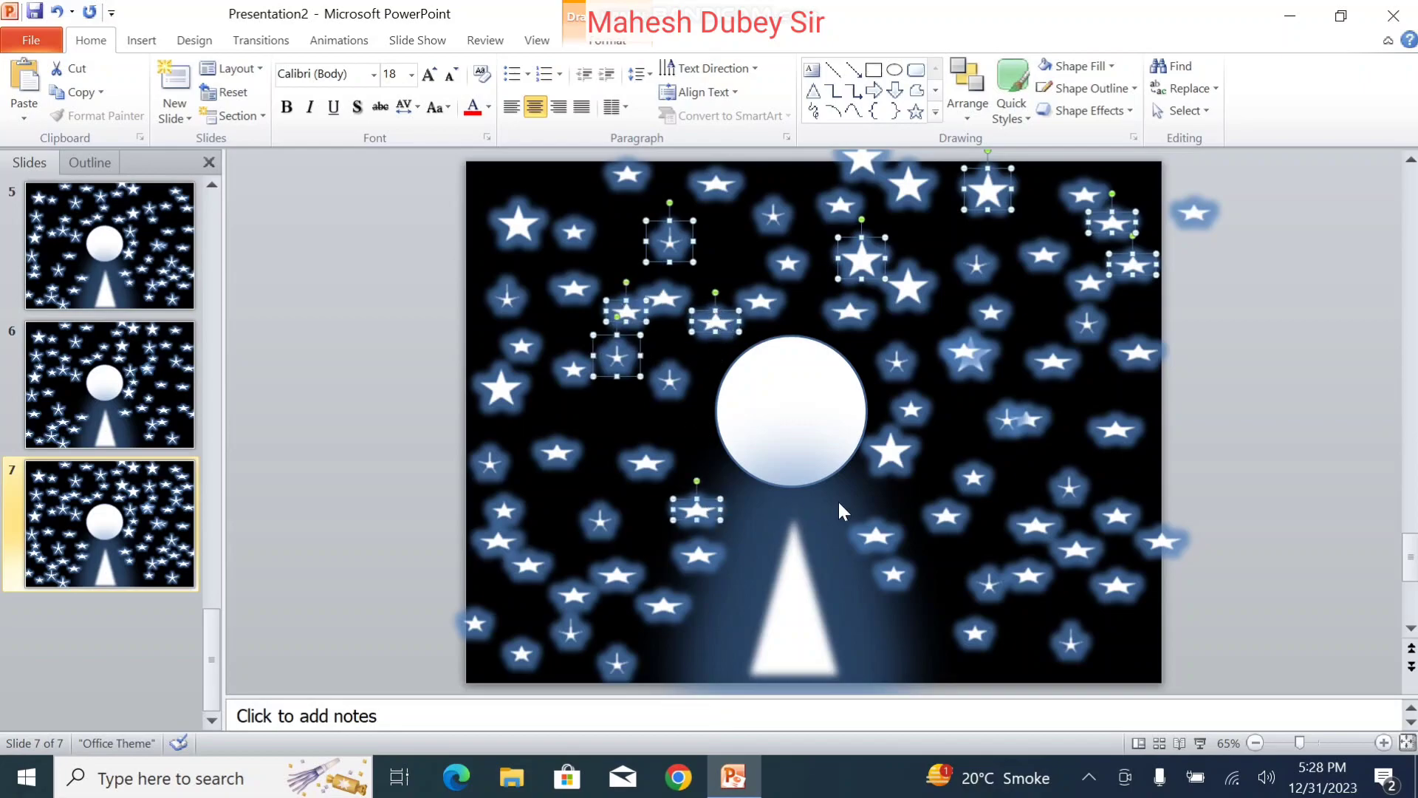
left_click(895, 452, "shift")
left_click(877, 550, "shift")
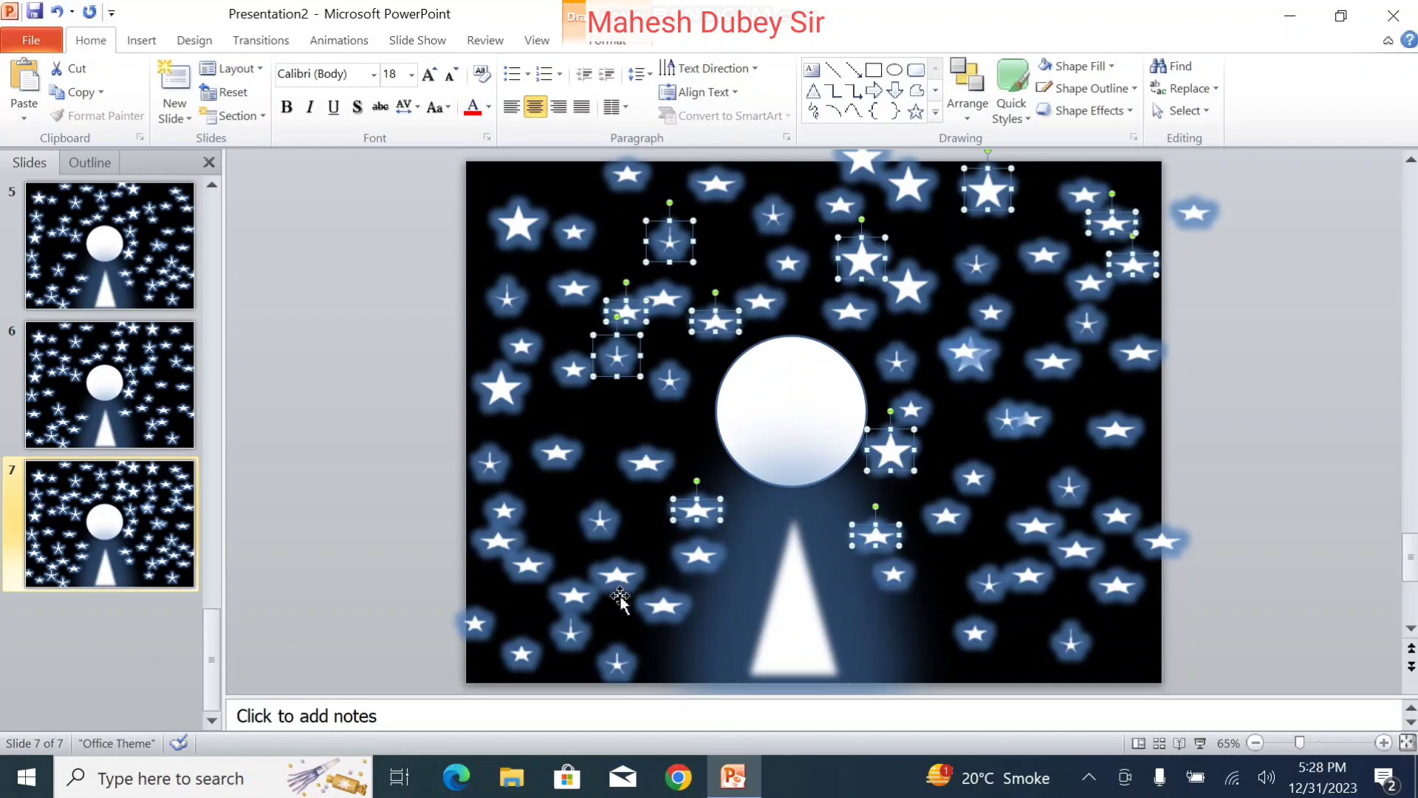
left_click(615, 570, "shift")
left_click(503, 389, "shift")
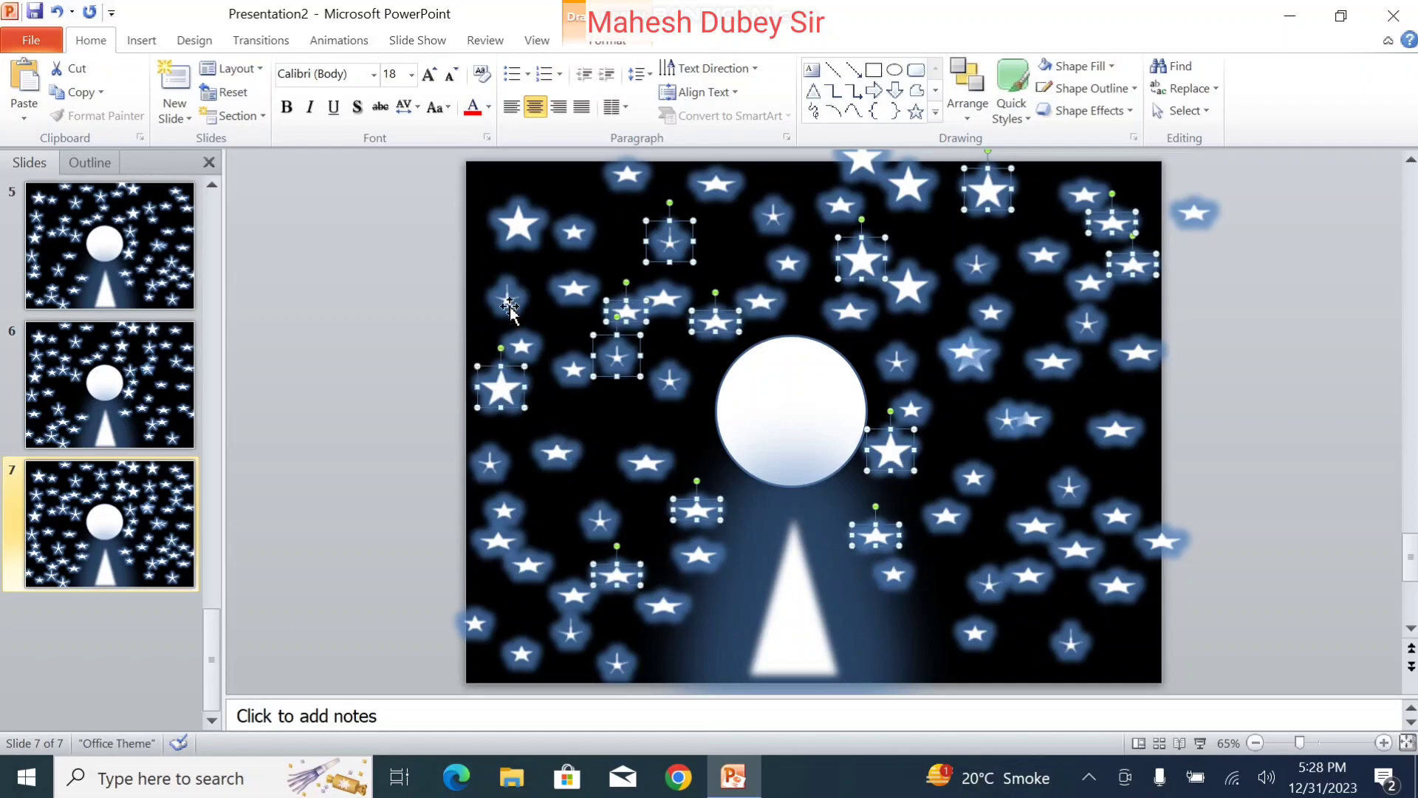
left_click(508, 299, "shift")
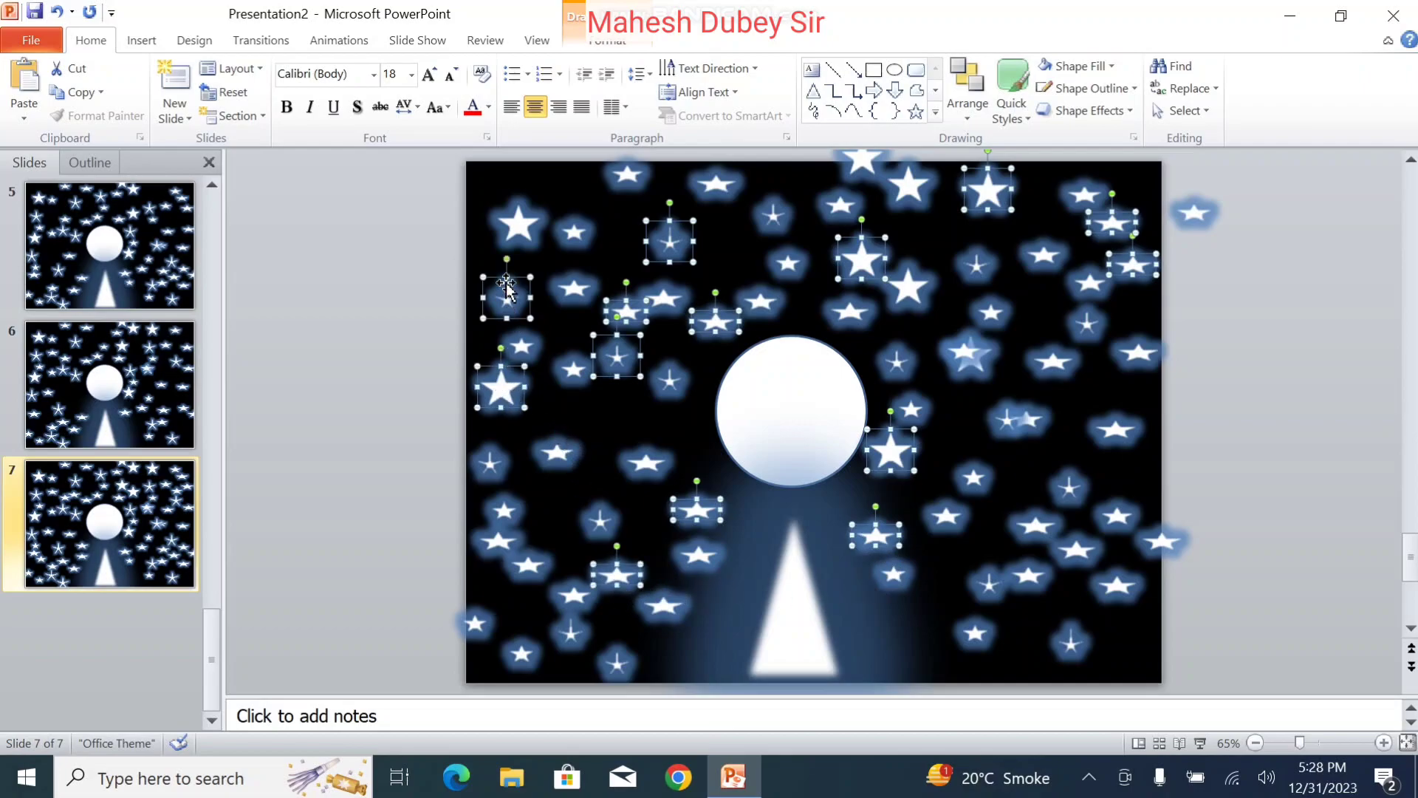
left_click(573, 229, "shift")
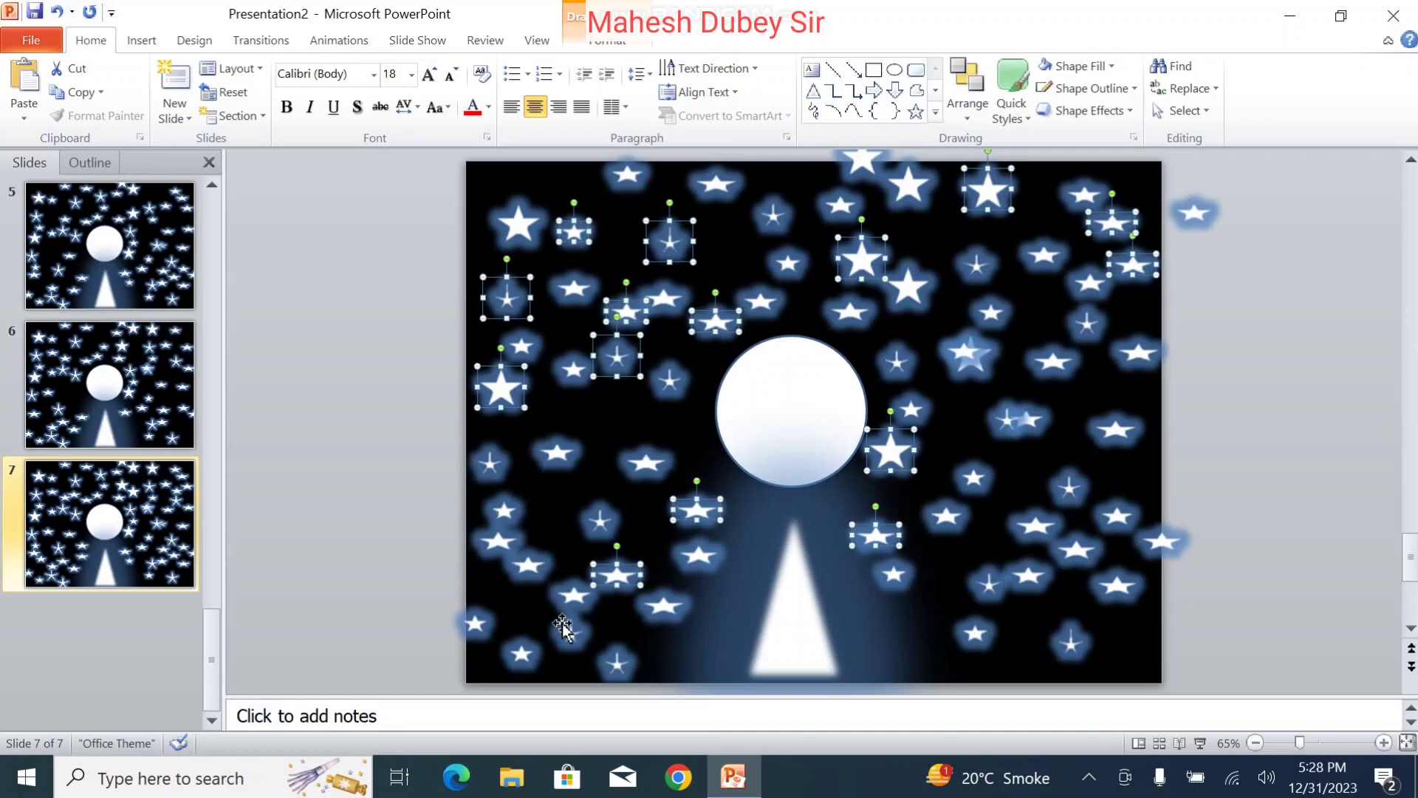
Add the lower-left, lower-right and right-side stars to the selection and delete them all
left_click(524, 563, "shift")
left_click(498, 541, "shift")
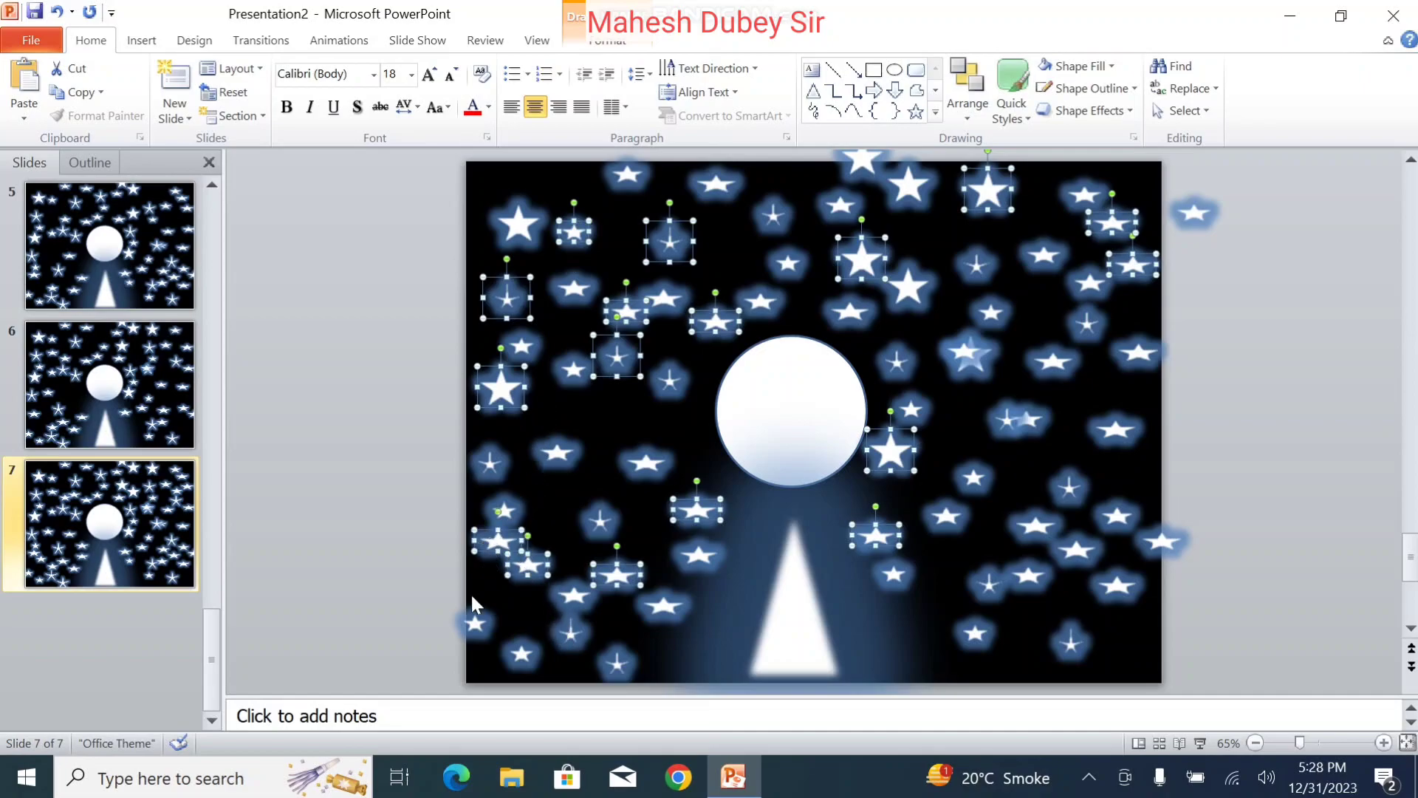
left_click(474, 630, "shift")
left_click(570, 633, "shift")
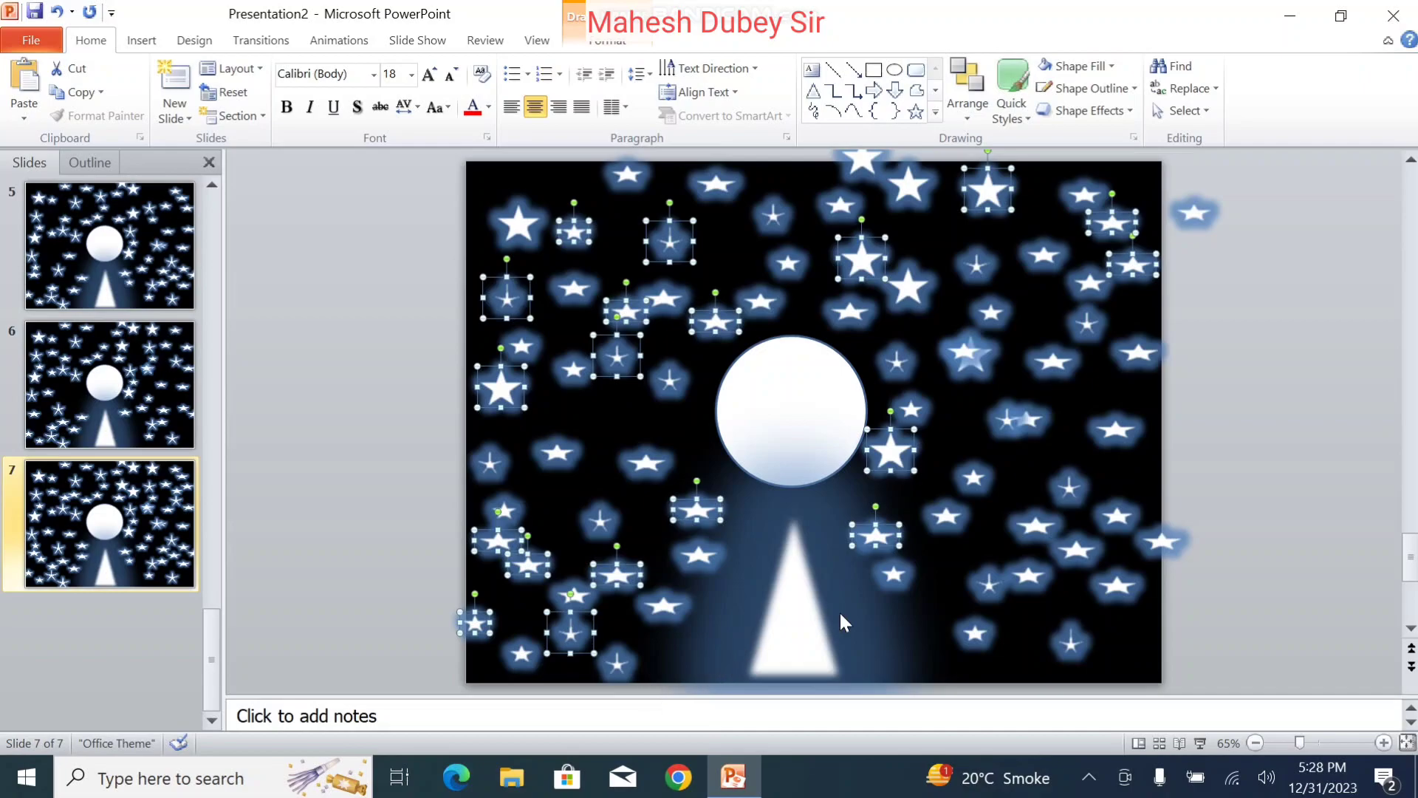
left_click(1077, 550, "shift")
left_click(1035, 526, "shift")
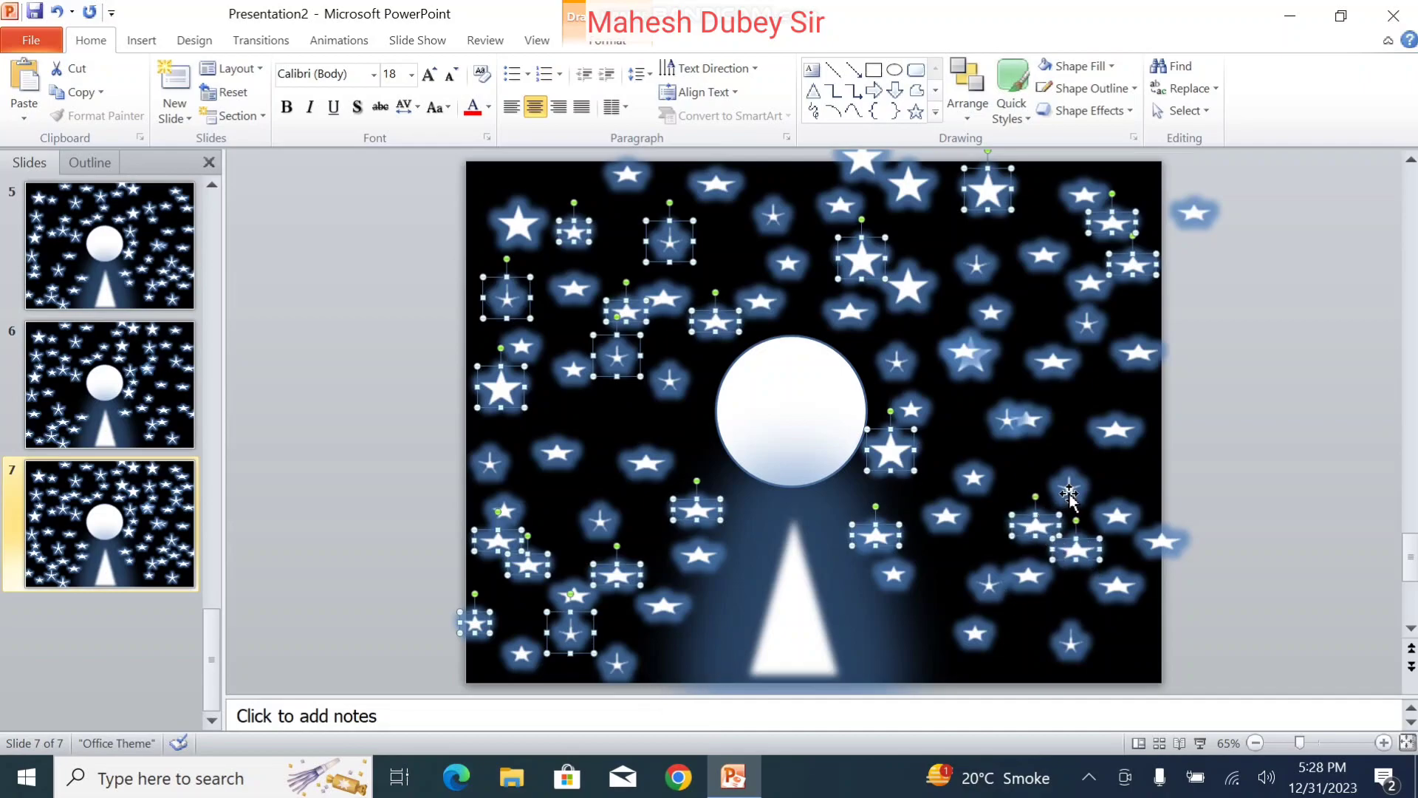
left_click(1069, 489, "shift")
left_click(1116, 428, "shift")
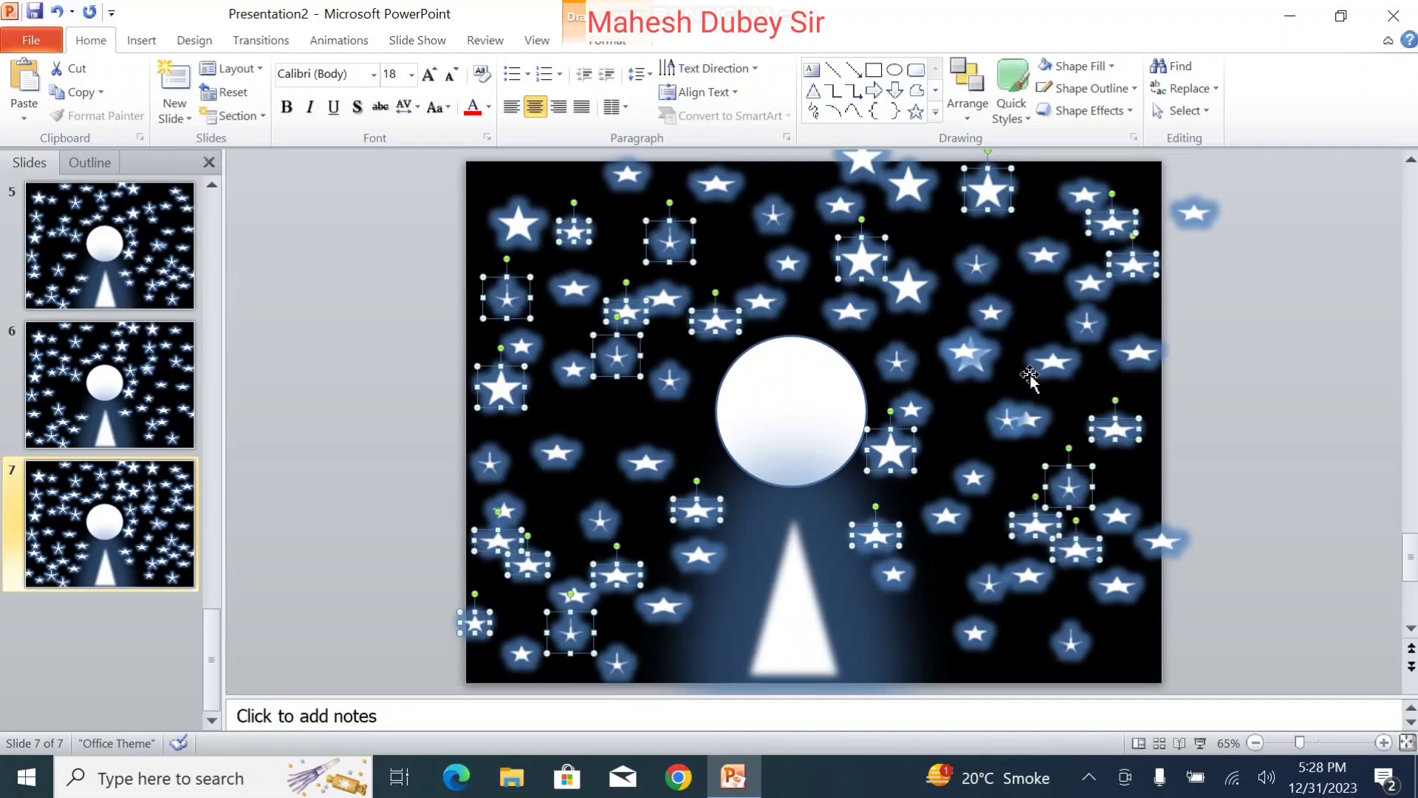
left_click(1053, 361, "shift")
left_click(968, 355, "shift")
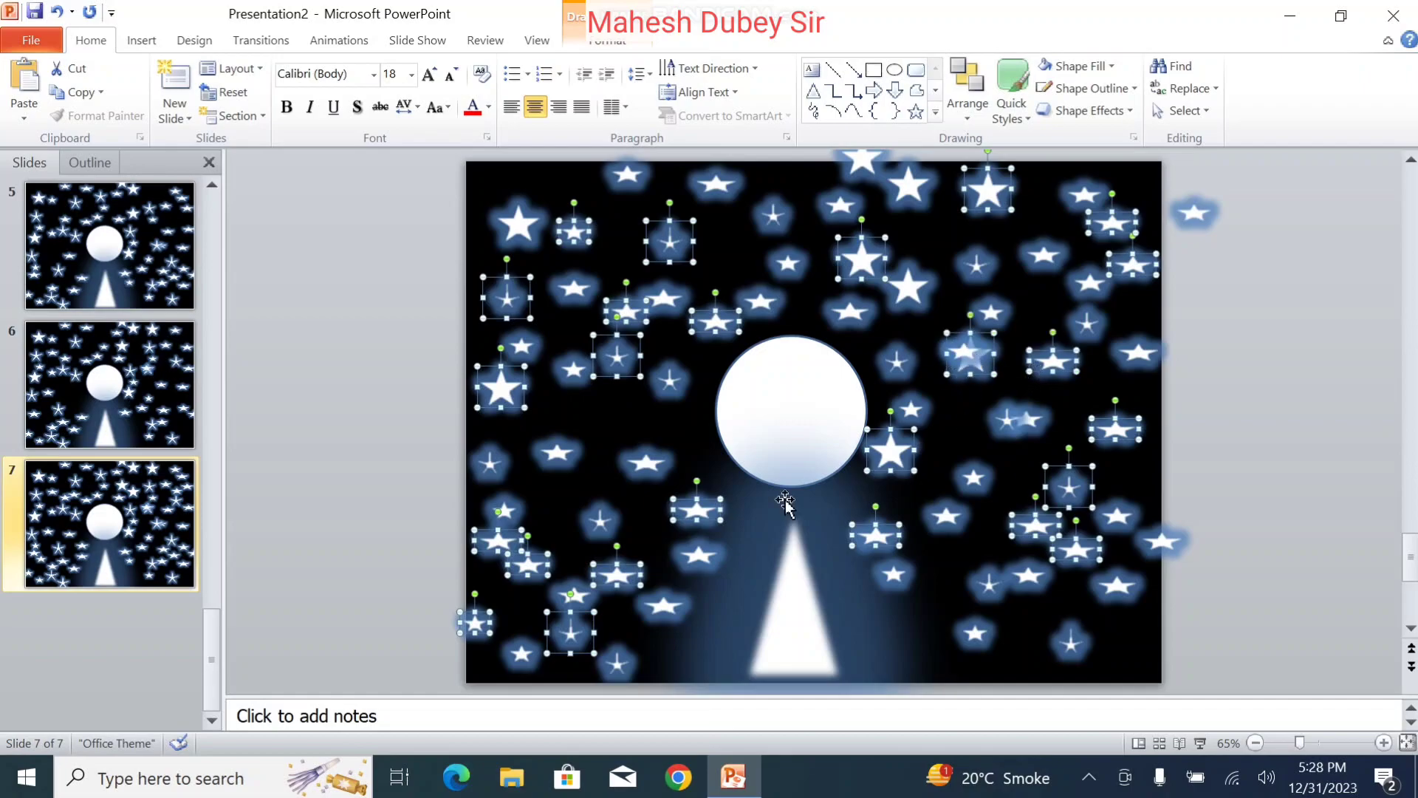
key("Delete")
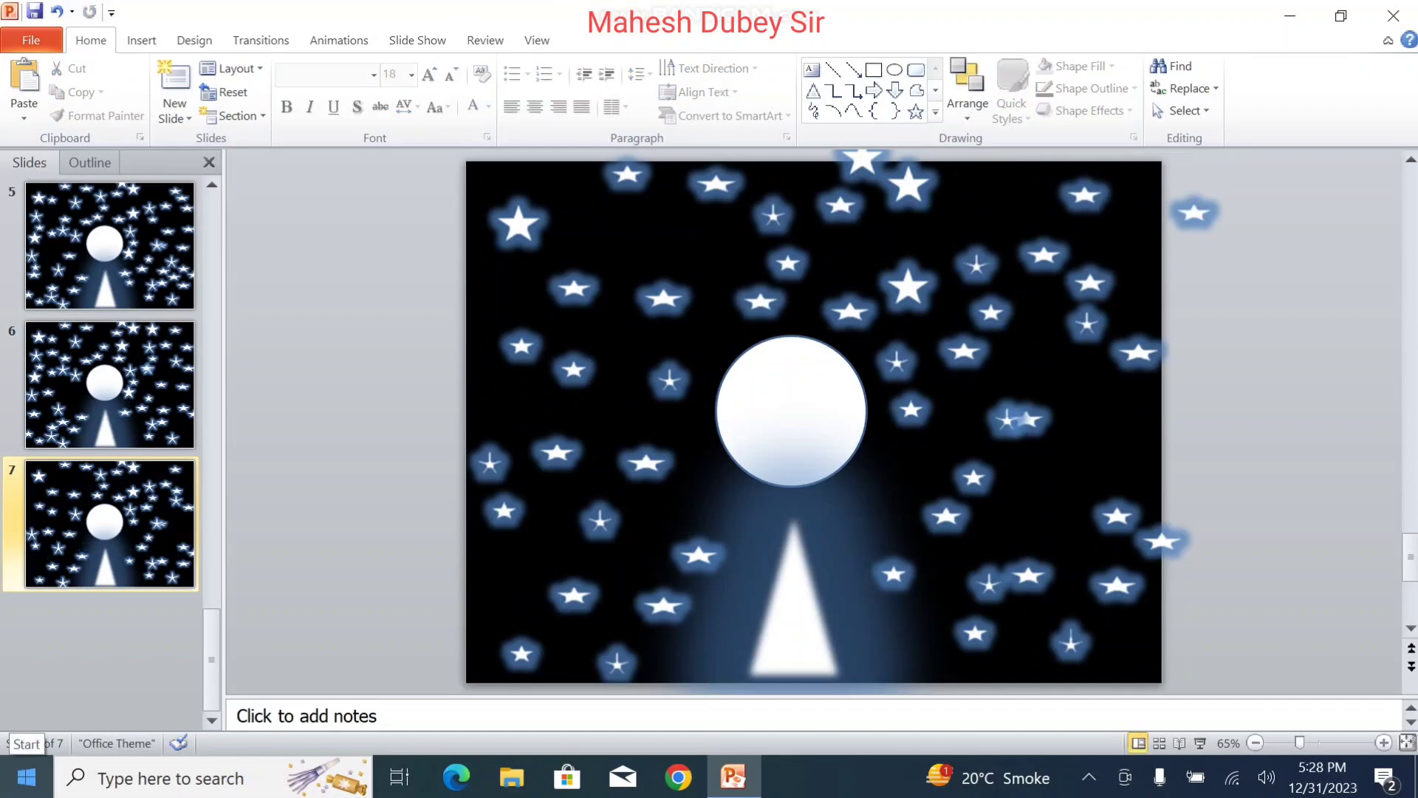
scroll(175, 464, "up", 4)
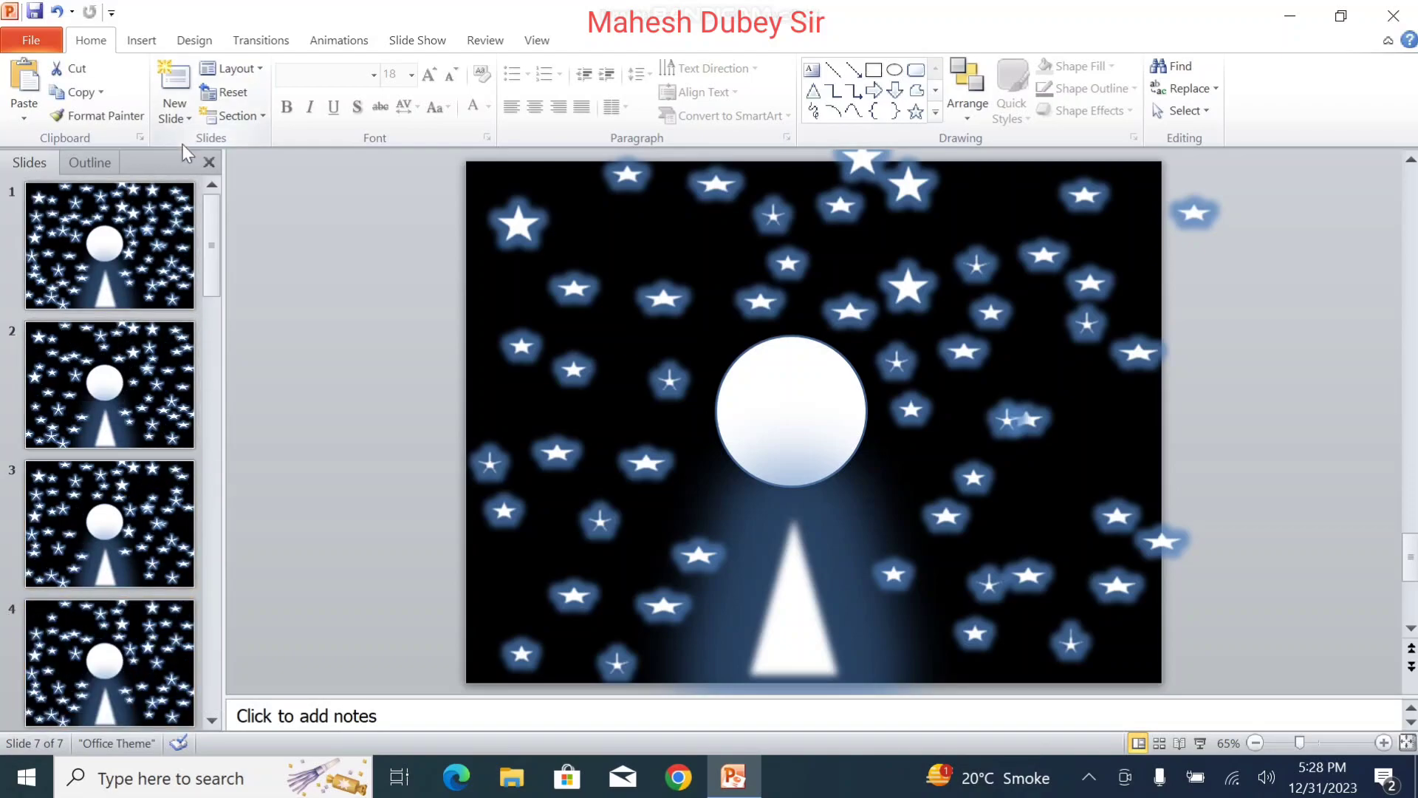
Play the slide show From Beginning, then exit with Esc back to slide 1
left_click(417, 41)
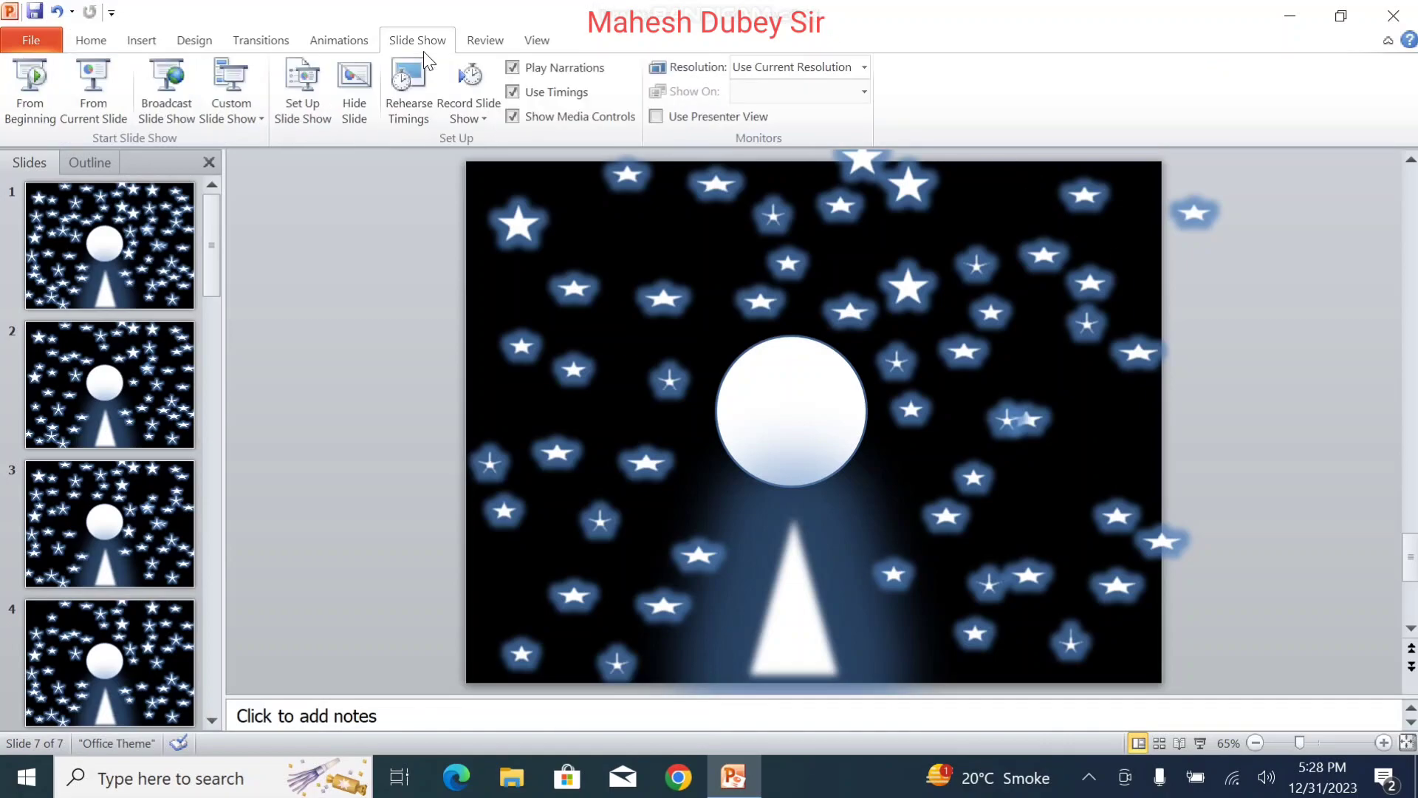
left_click(22, 92)
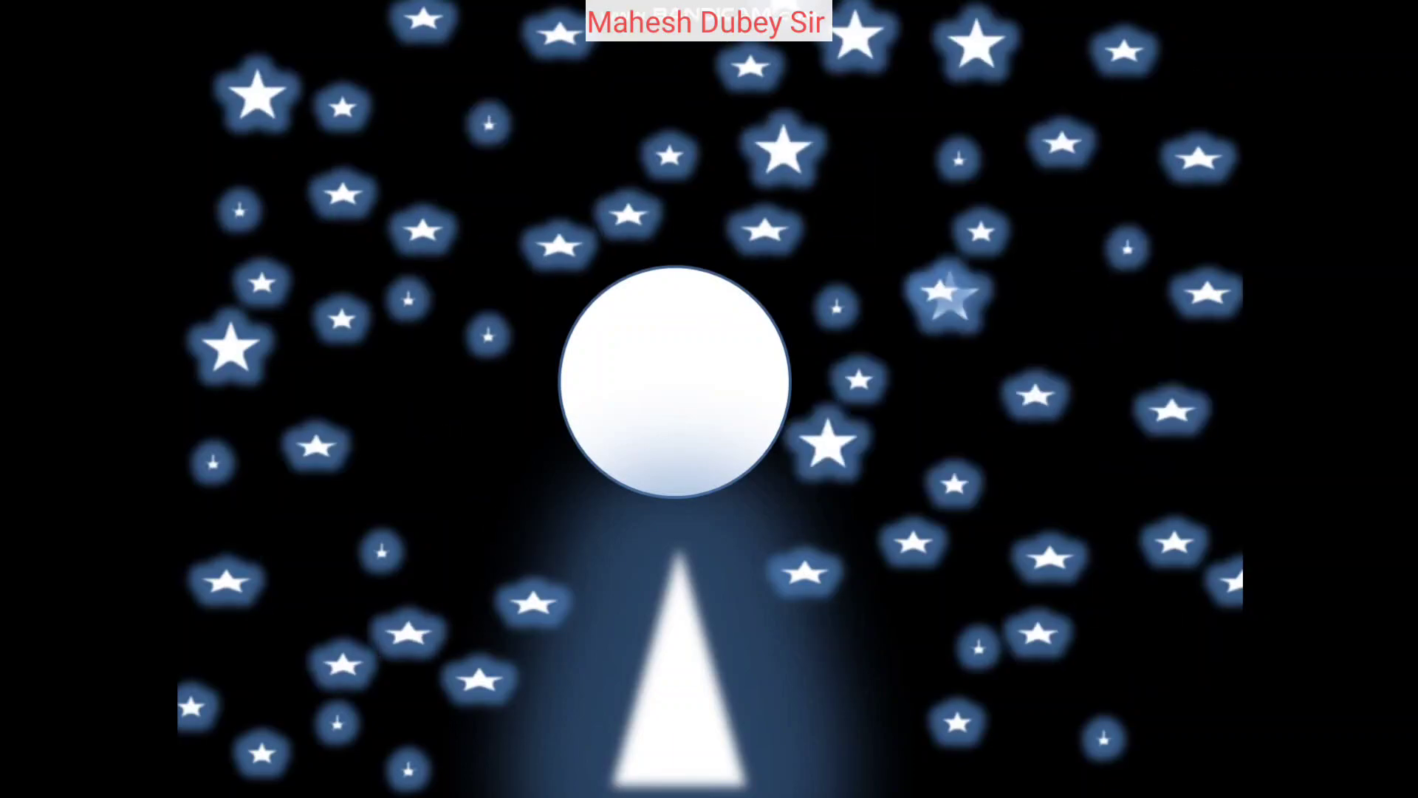
key("Escape")
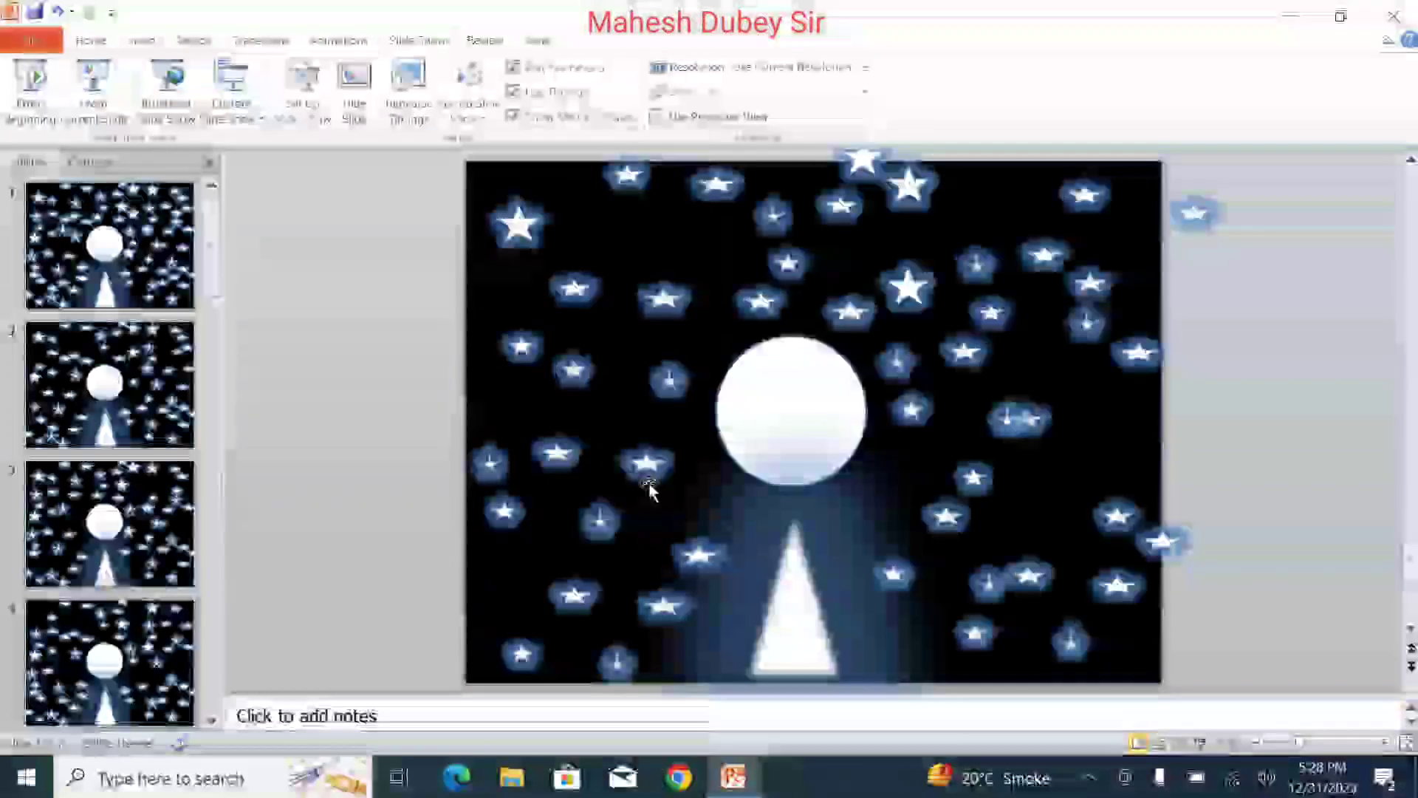
scroll(370, 348, "up", 3)
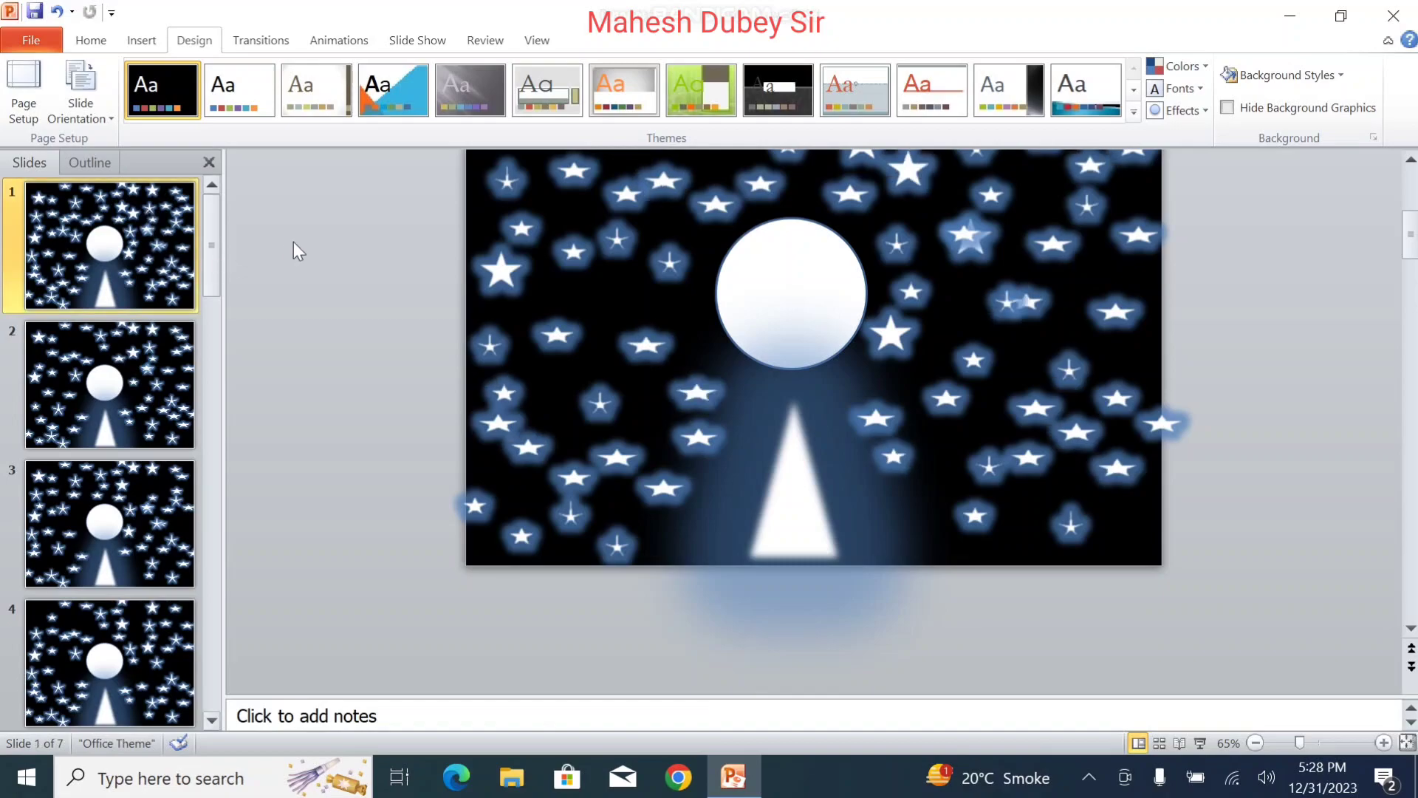
Run Rehearse Timings through the show and keep the recorded timings (00:01 for slides 1 and 2)
left_click(432, 50)
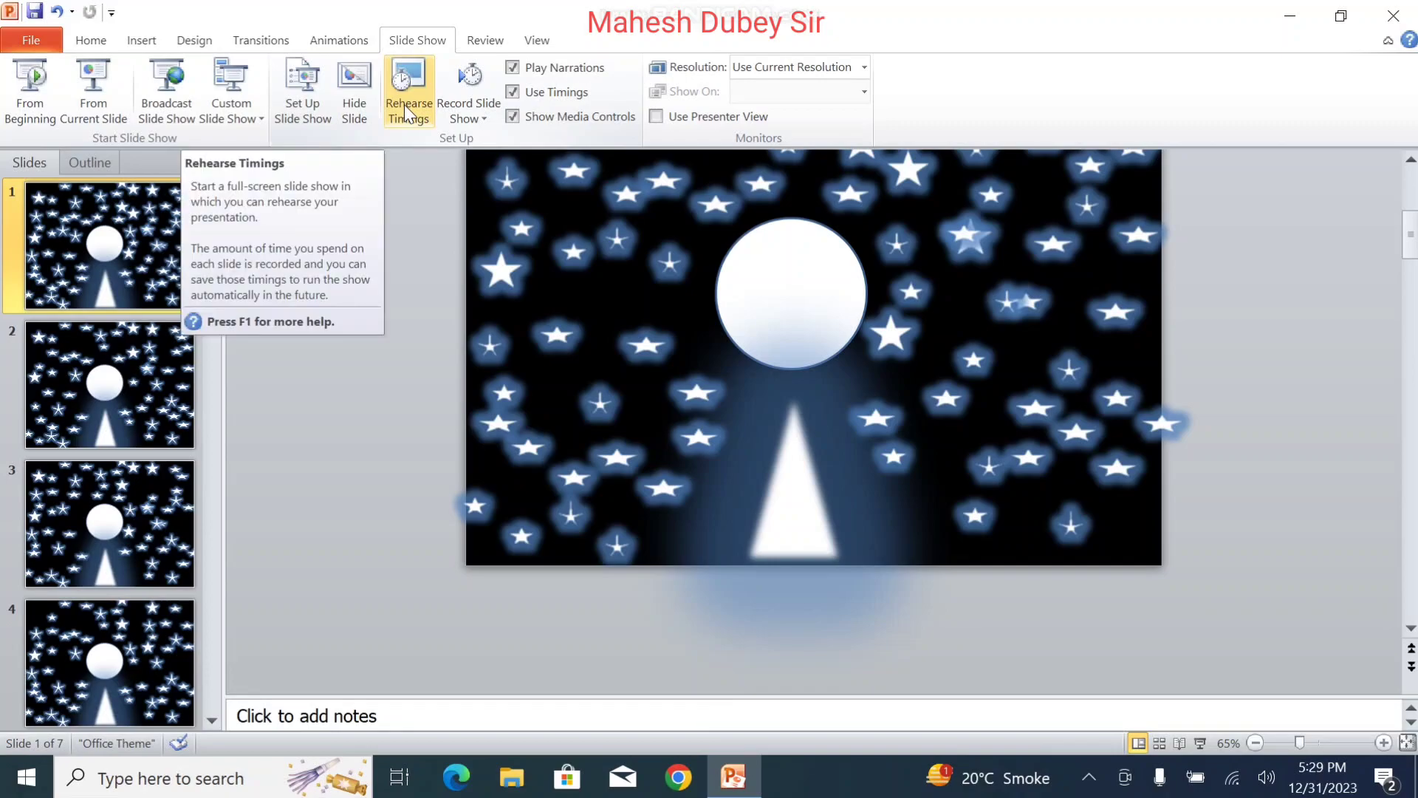
left_click(407, 114)
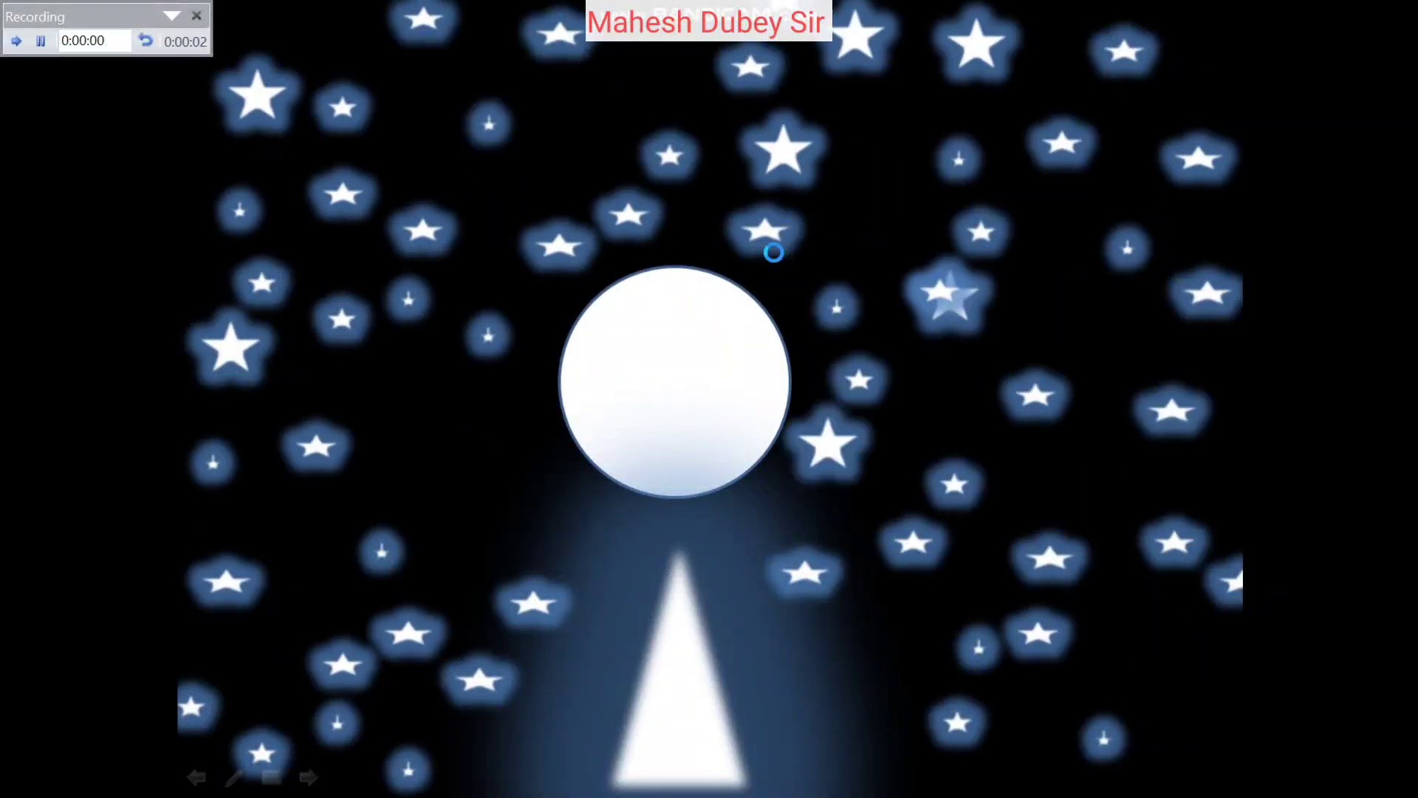
left_click(775, 260)
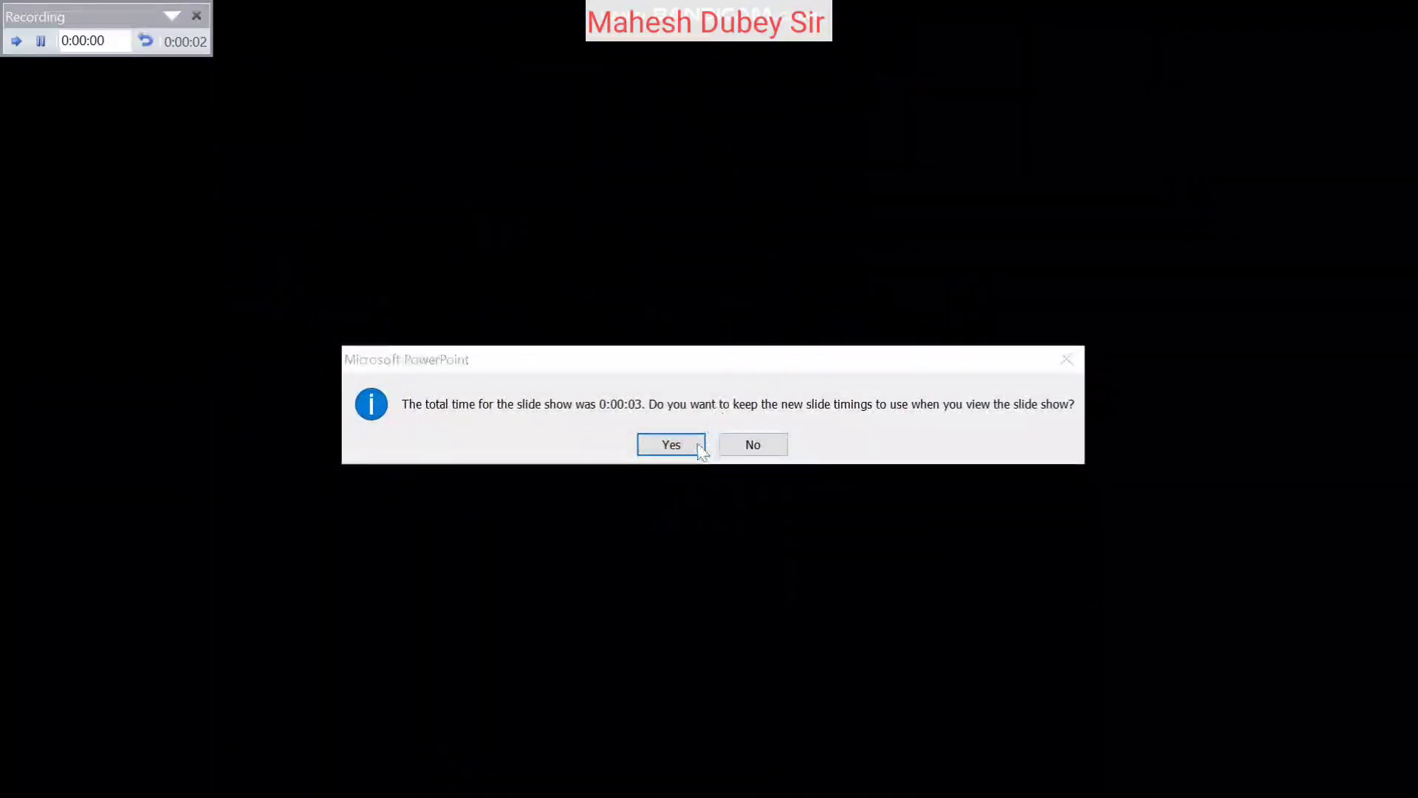
left_click(678, 445)
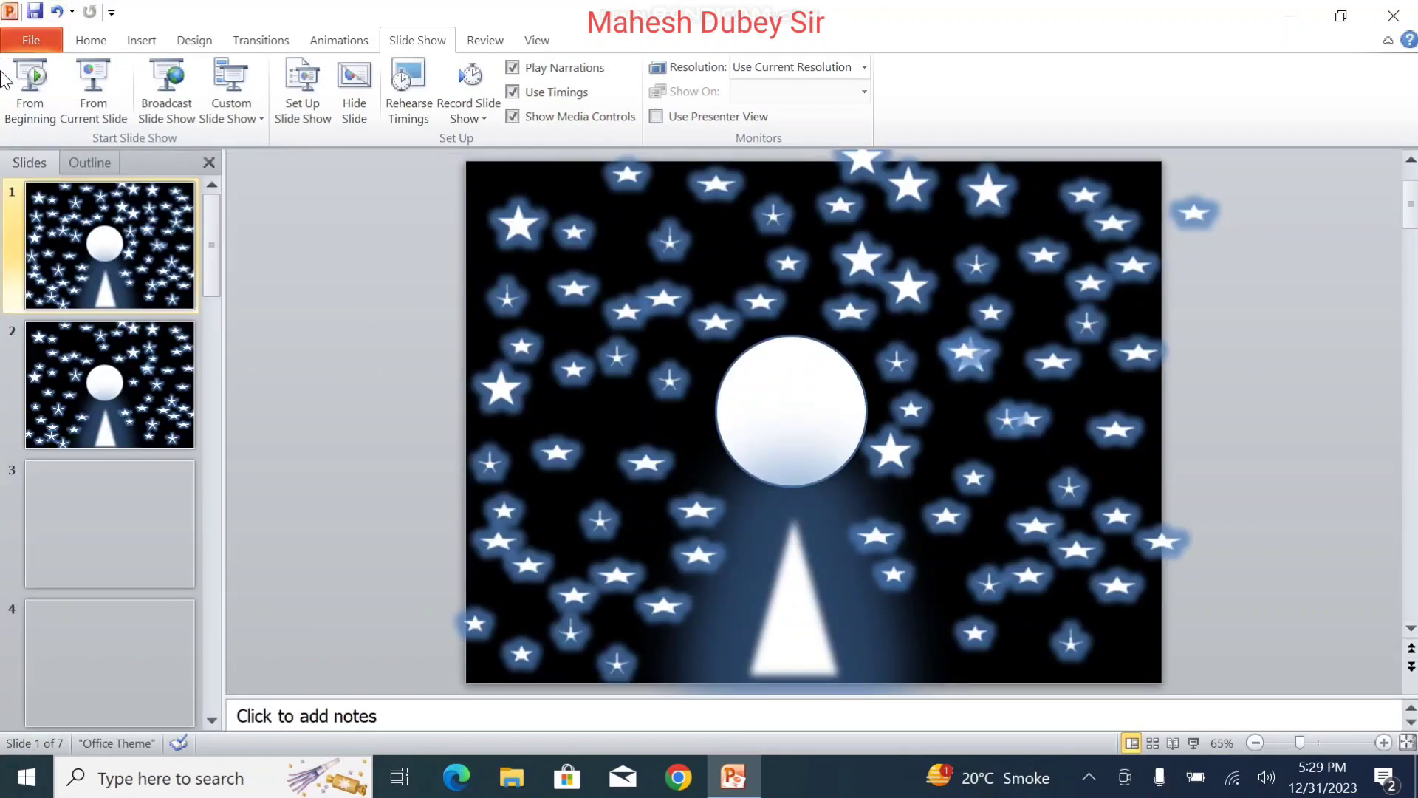
Set the show to 'Loop continuously until Esc' and start it from the beginning
left_click(303, 93)
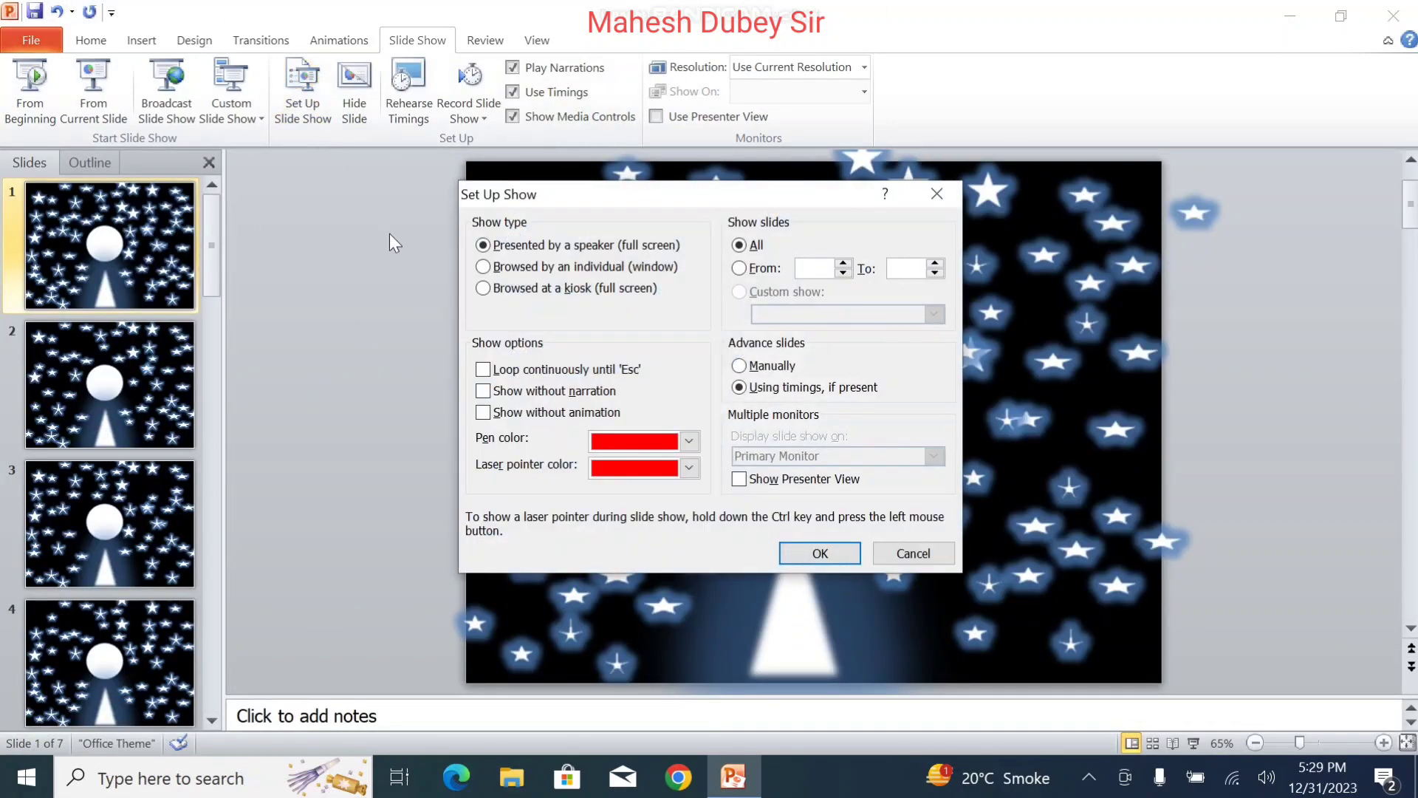
left_click(525, 375)
left_click(859, 556)
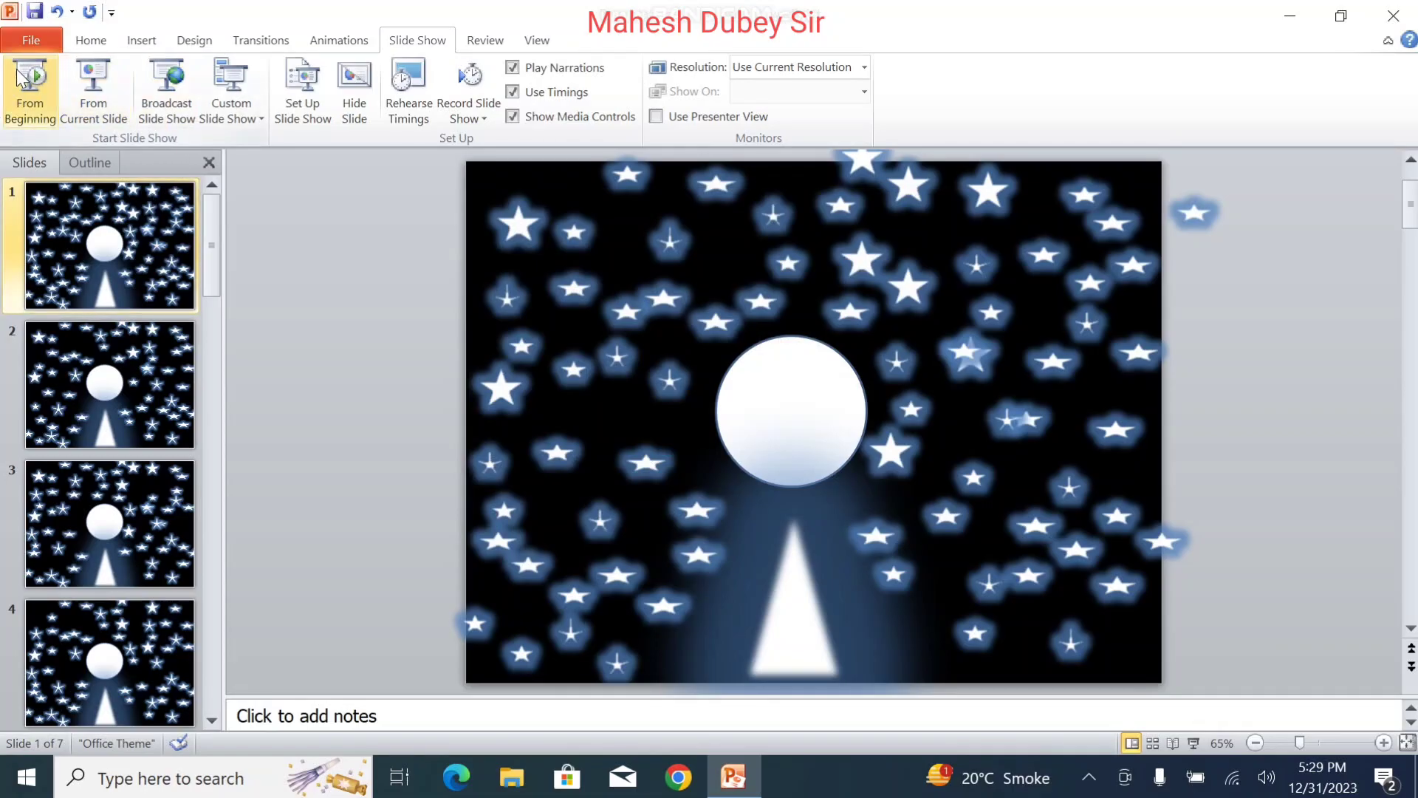
left_click(22, 77)
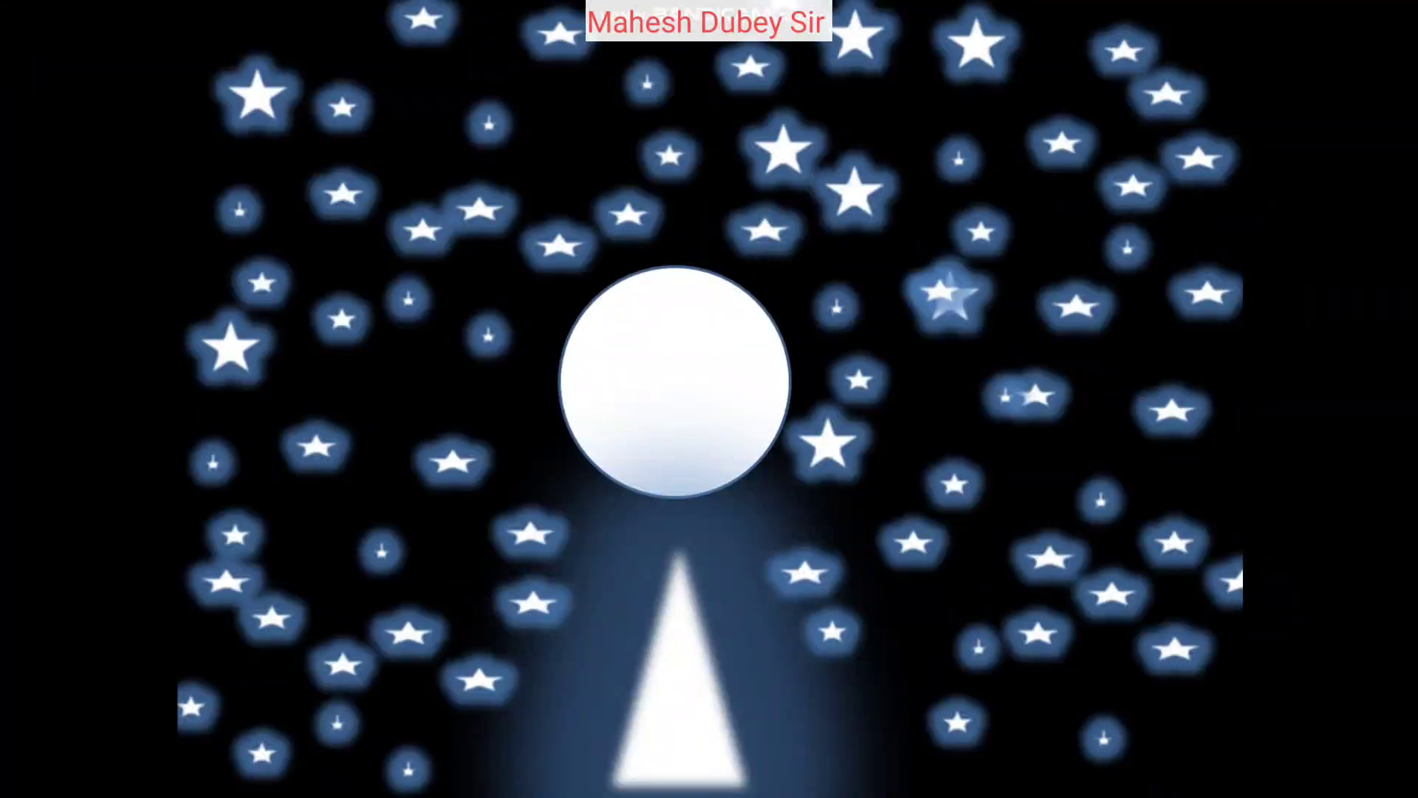